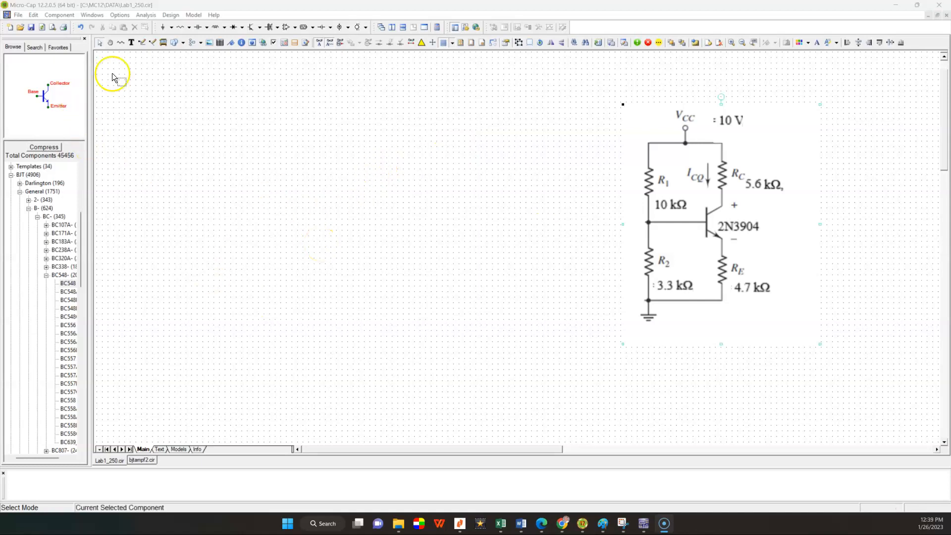
Step: Create a new blank schematic file of type .cir and switch to select mode
click(18, 14)
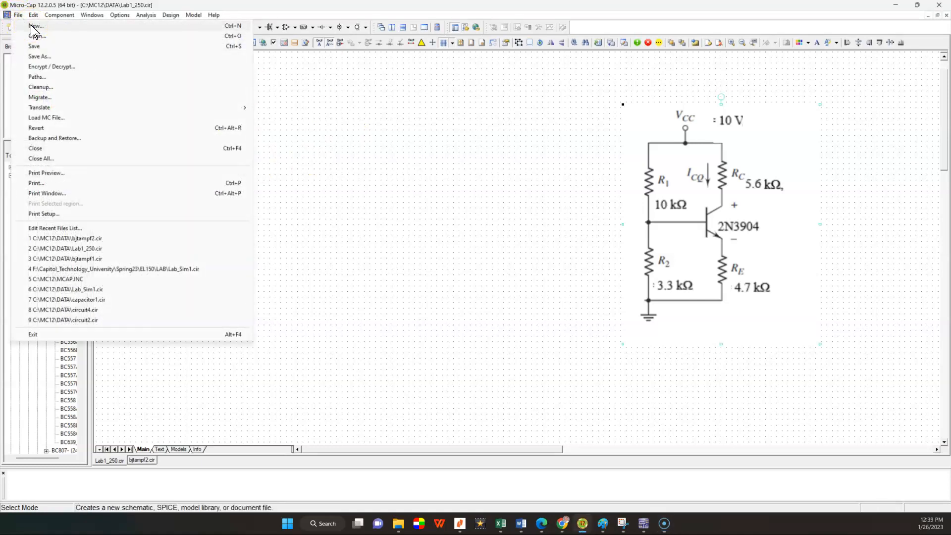
click(30, 25)
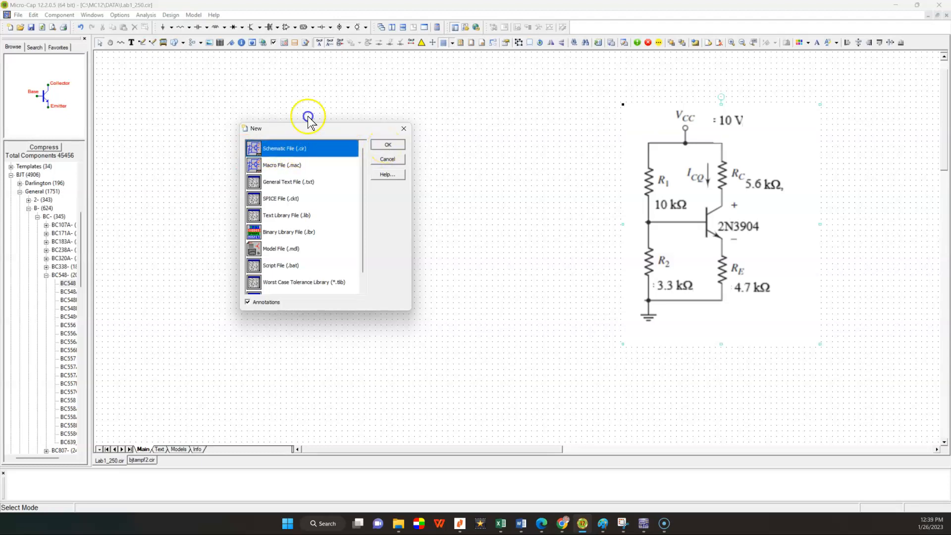
click(387, 145)
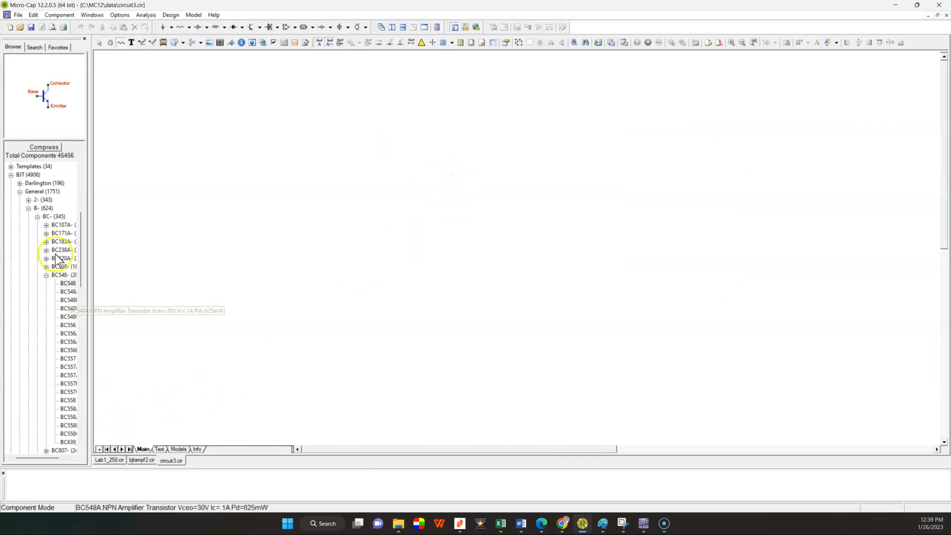
click(98, 42)
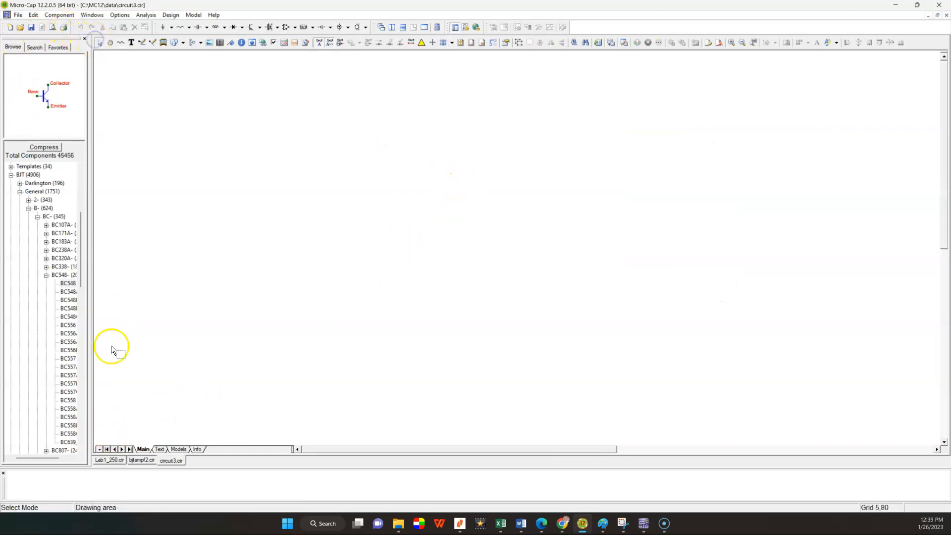
Step: Return to the Lab1_250 schematic and save it as Lab1_250, replacing the existing file
click(111, 460)
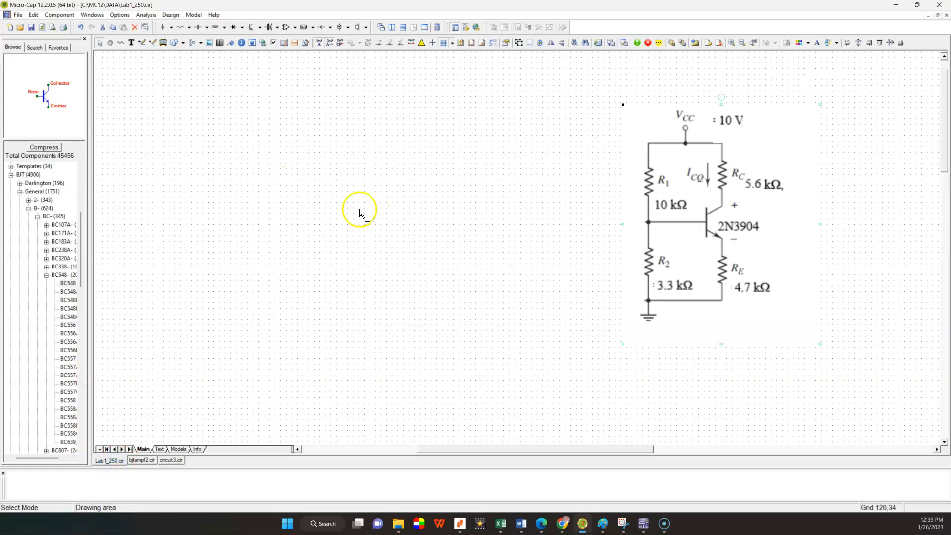
click(17, 15)
click(38, 59)
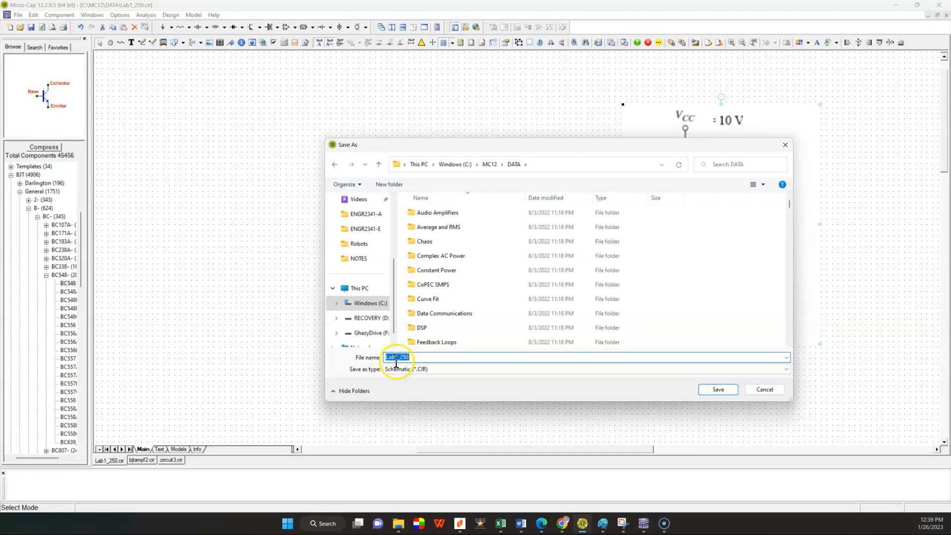
click(717, 389)
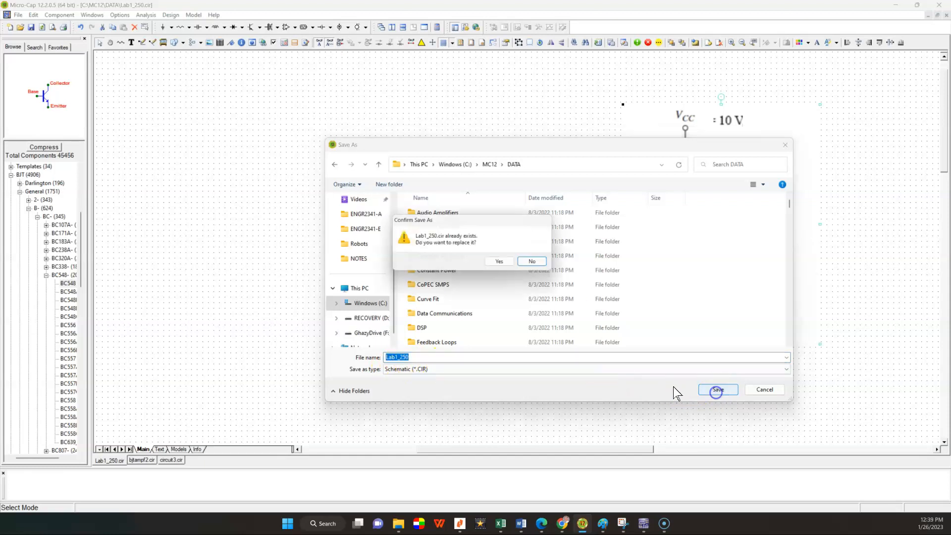
click(503, 263)
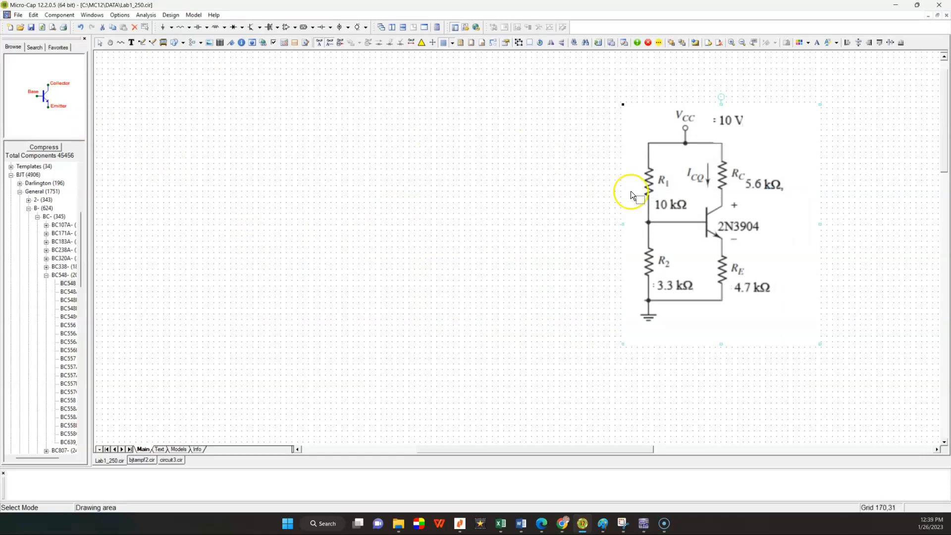
Step: Place a vertical resistor in the empty area beside the reference circuit picture and set its resistance to 10k
click(62, 16)
mouse_move(66, 27)
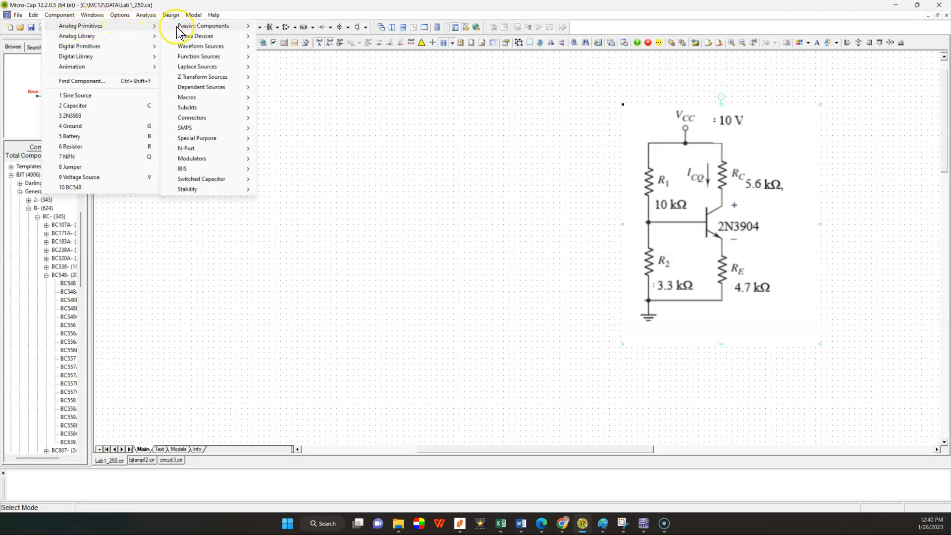
mouse_move(177, 29)
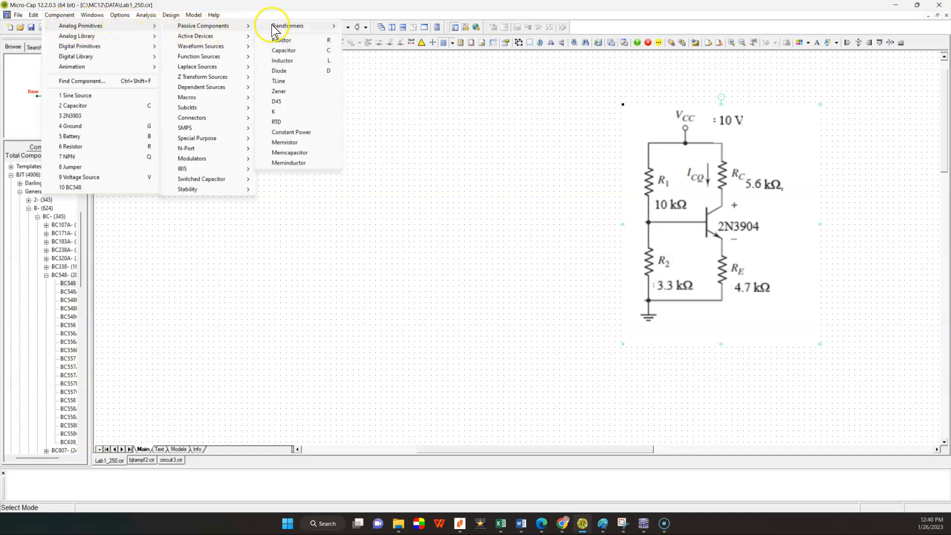
click(281, 41)
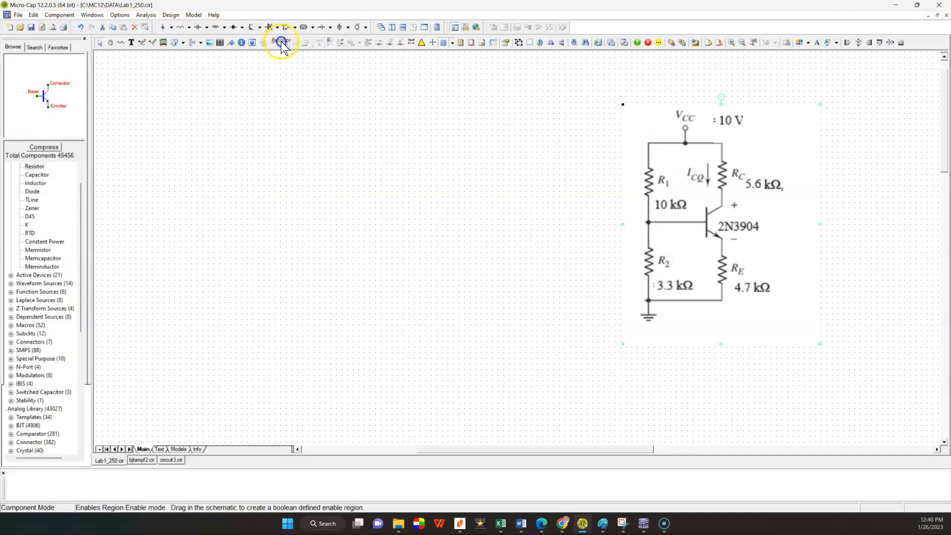
click(316, 197)
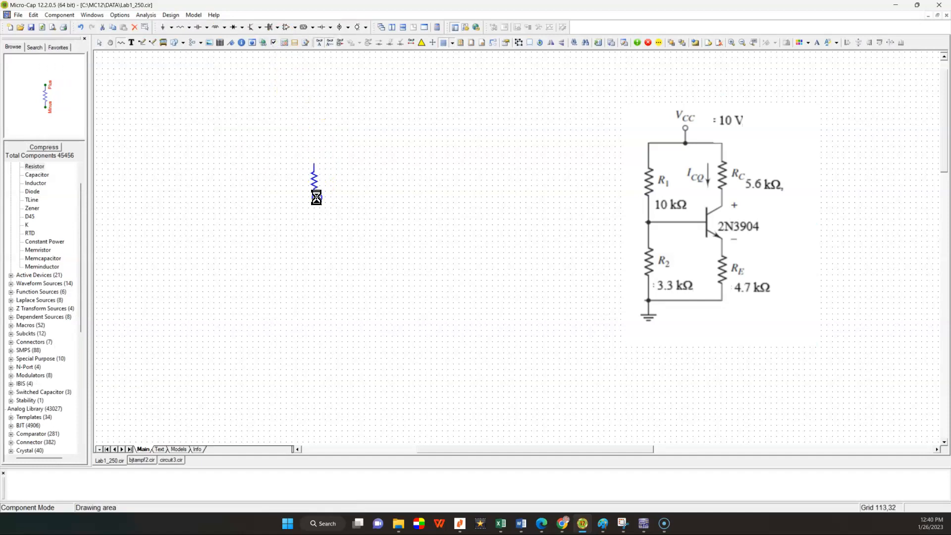
drag(729, 38, 606, 100)
click(571, 124)
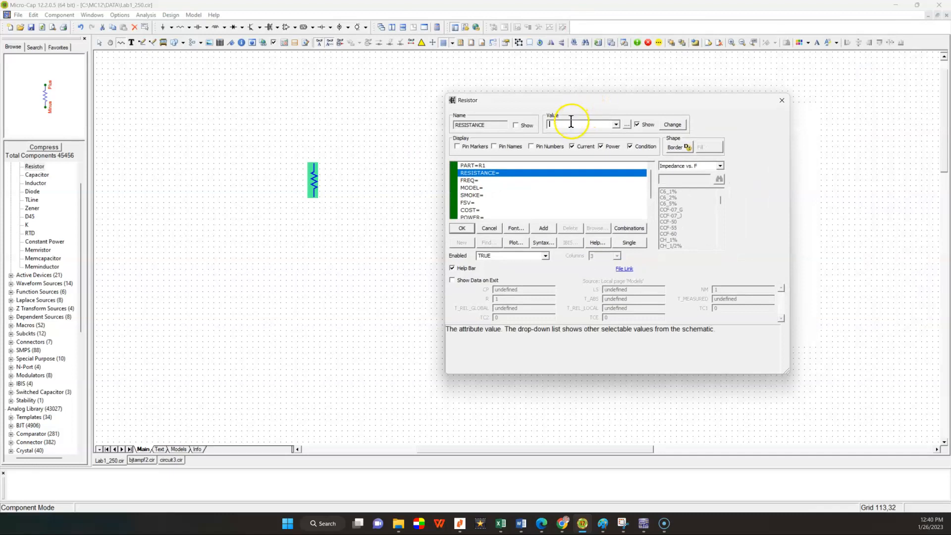
drag(583, 106, 494, 91)
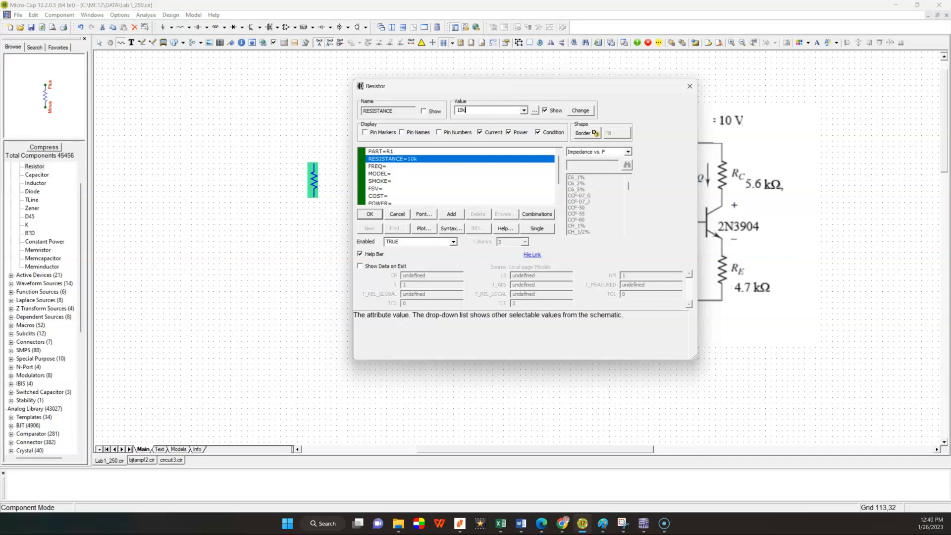
click(370, 214)
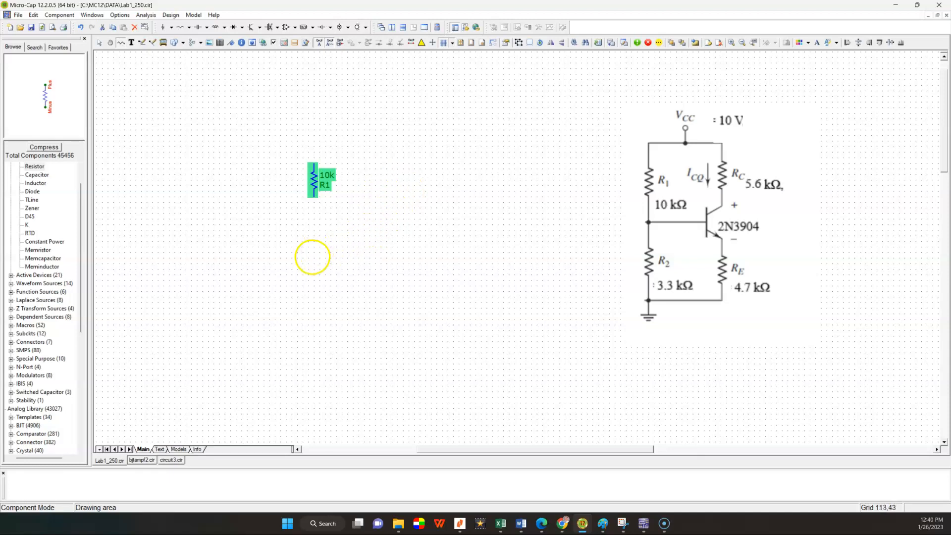
Step: Place a second vertical resistor directly below the 10k resistor with a resistance of 3.3k
click(312, 261)
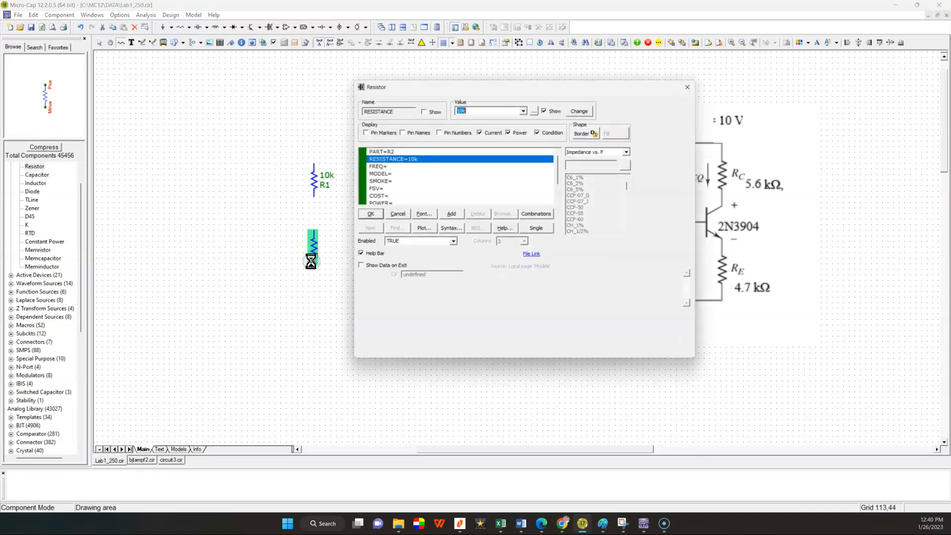
drag(491, 87, 488, 109)
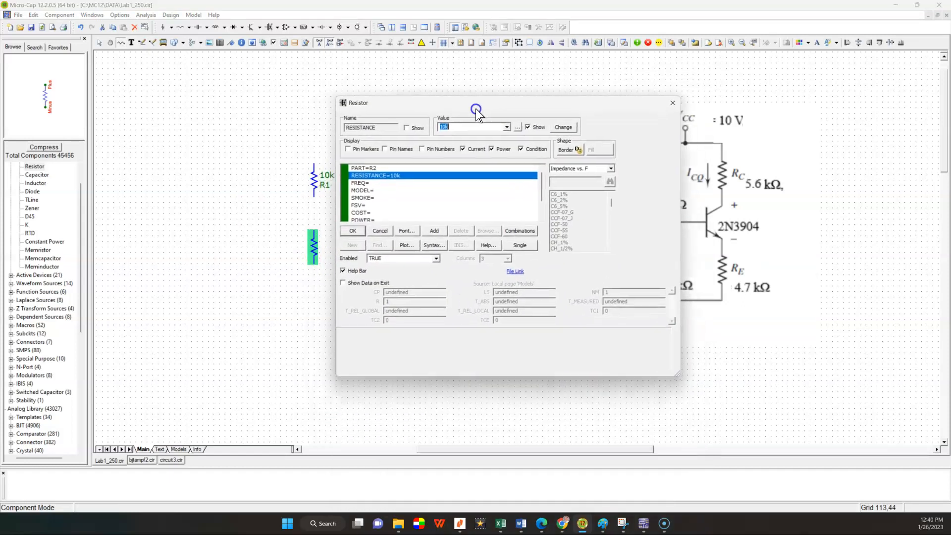
text(3.3k)
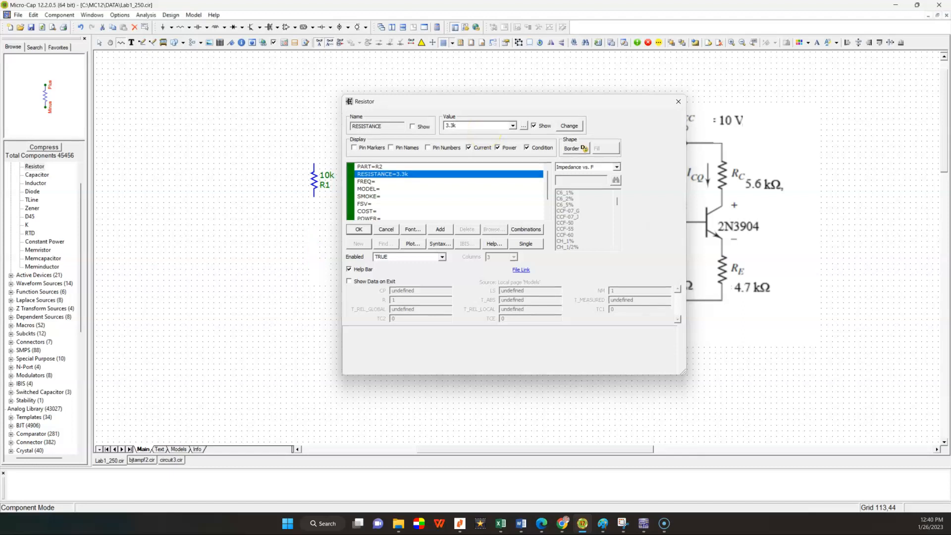
key(Return)
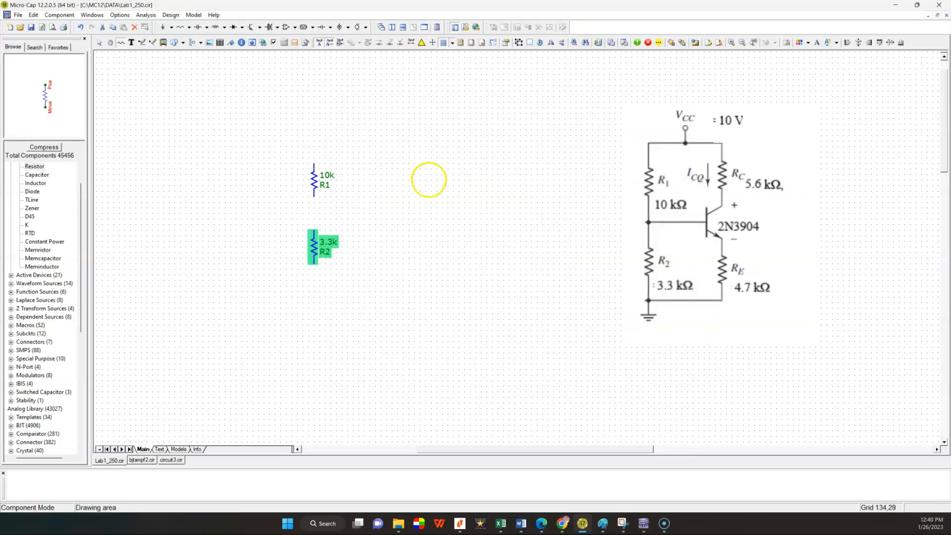
Step: Place the collector resistor level with the 10k resistor, between it and the reference picture, with a resistance of 5.6k
click(420, 196)
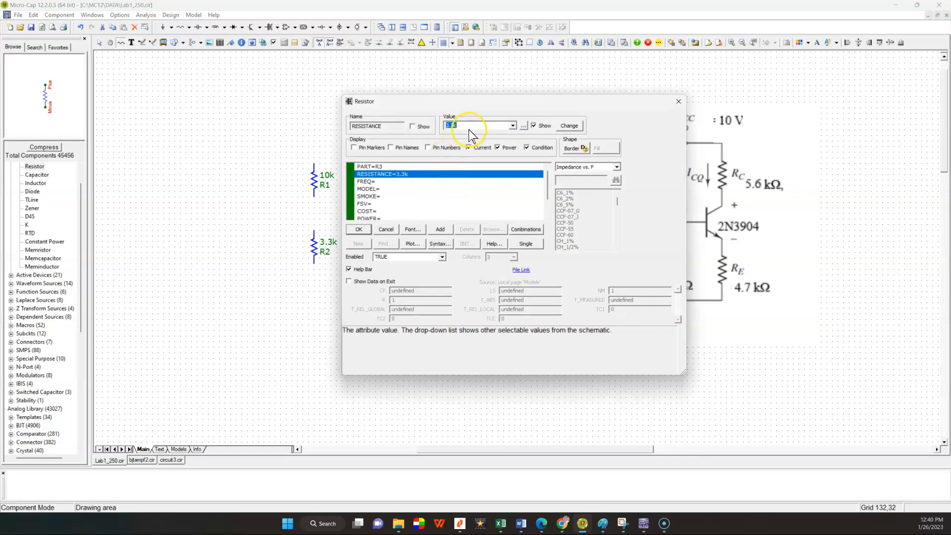
text(5)
click(359, 230)
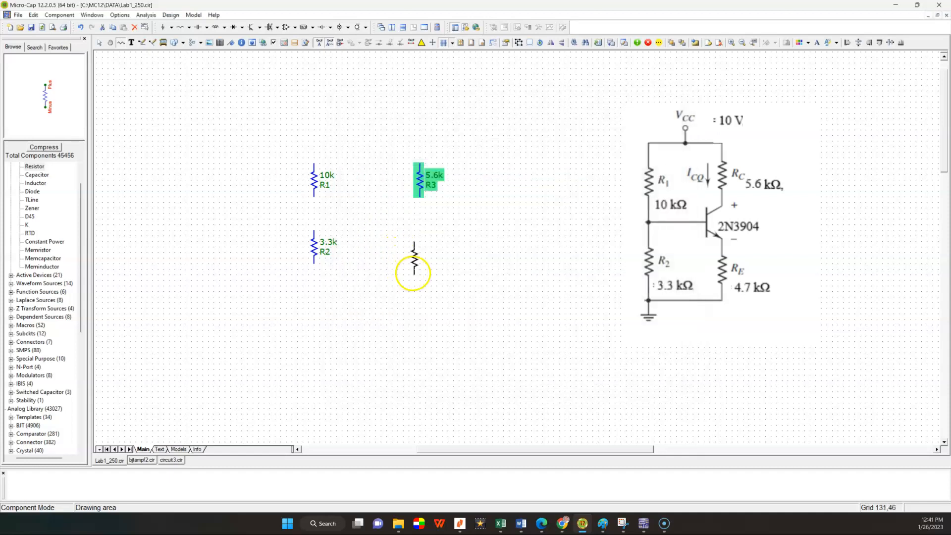
Step: Place the emitter resistor below the 5.6k resistor with a resistance of 4.7k, then leave placement mode and clear the selection
click(417, 270)
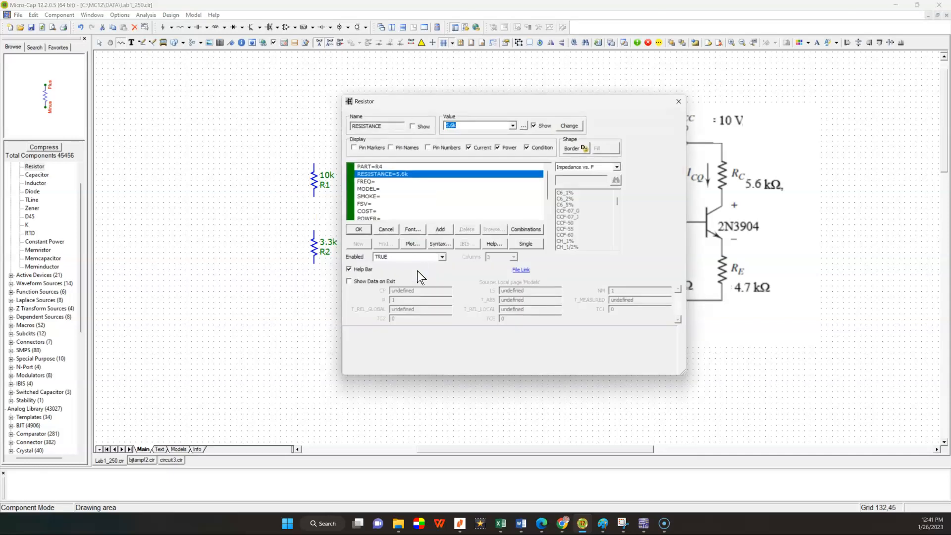
text(4.7k)
click(359, 229)
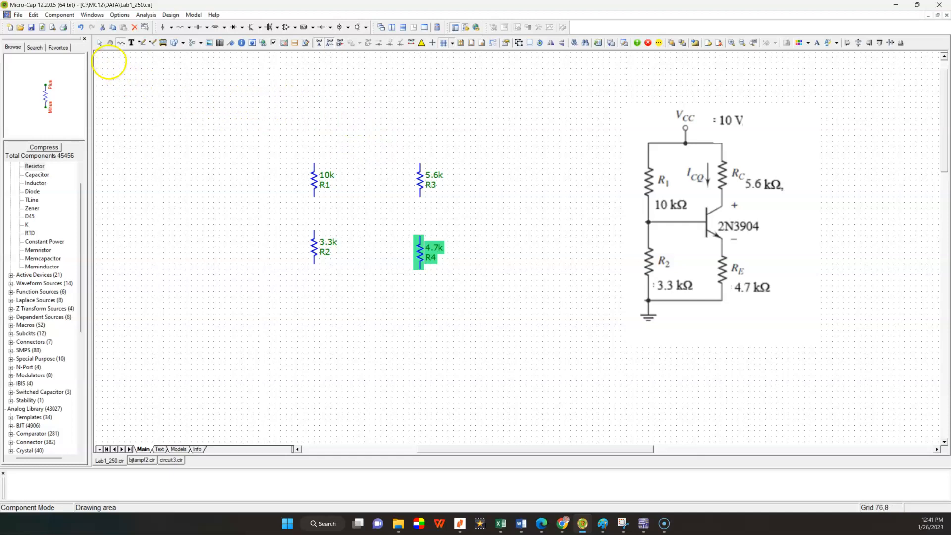
click(99, 41)
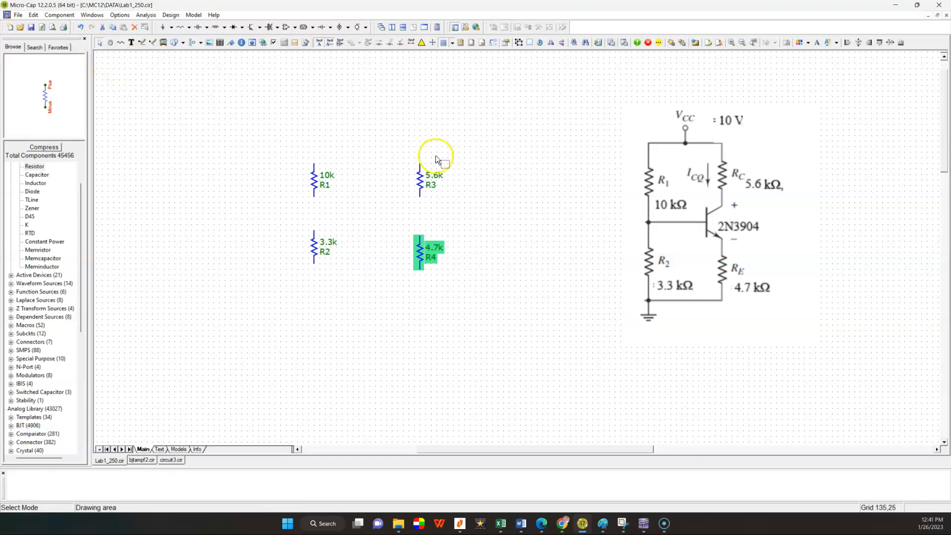
click(539, 180)
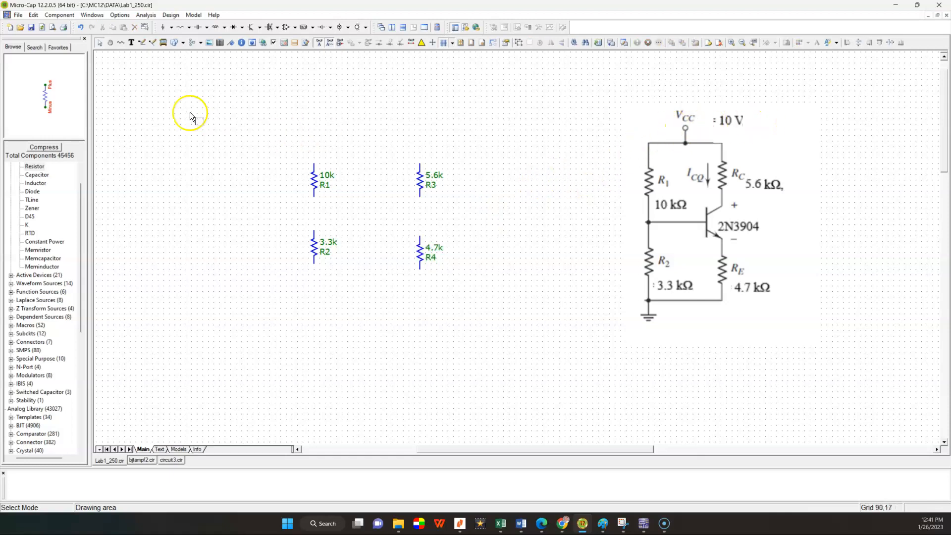
Step: Place a battery on the outer side of the 10k and 3.3k resistors, set its value to 10, and leave placement mode
click(59, 15)
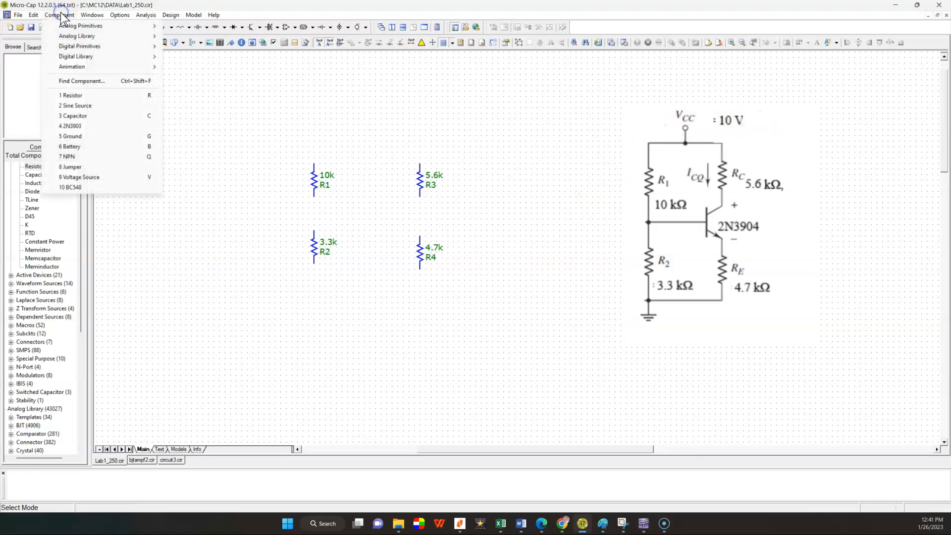
mouse_move(74, 29)
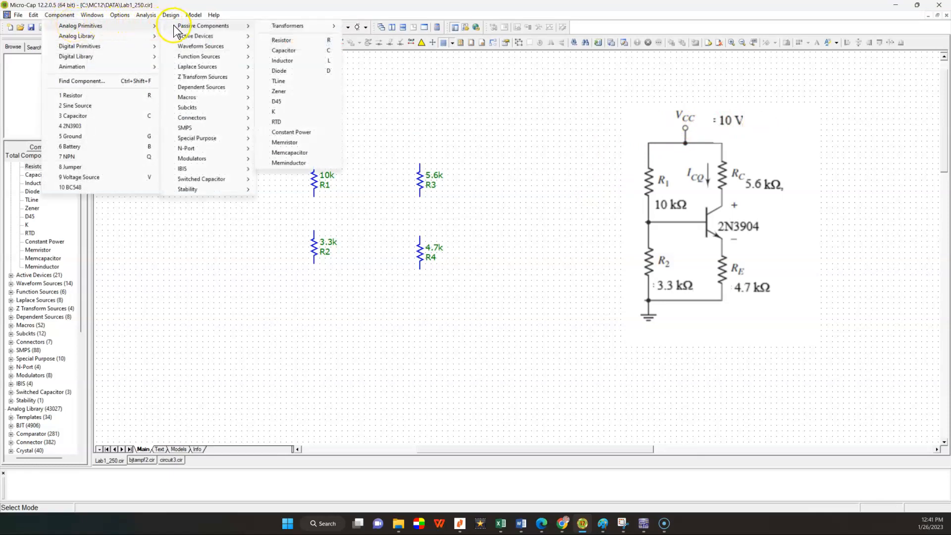
mouse_move(184, 40)
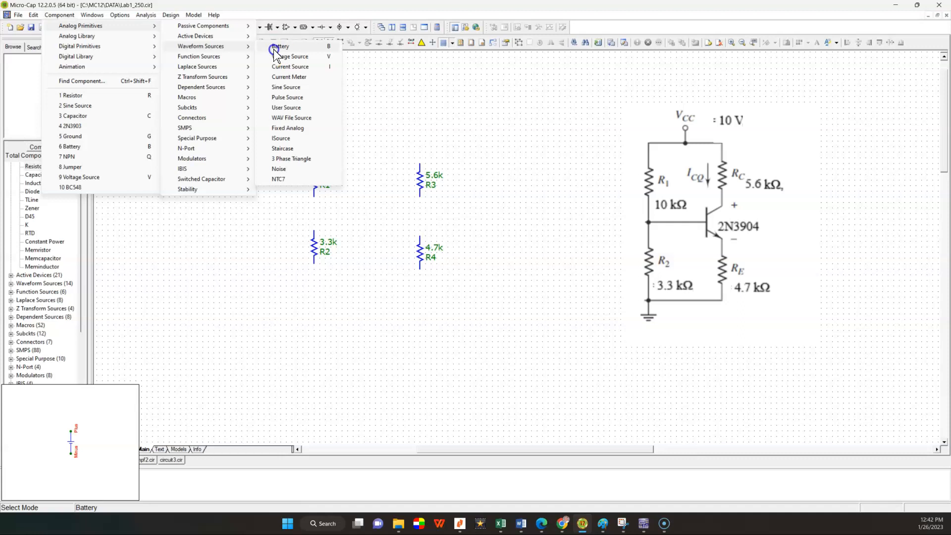
click(276, 46)
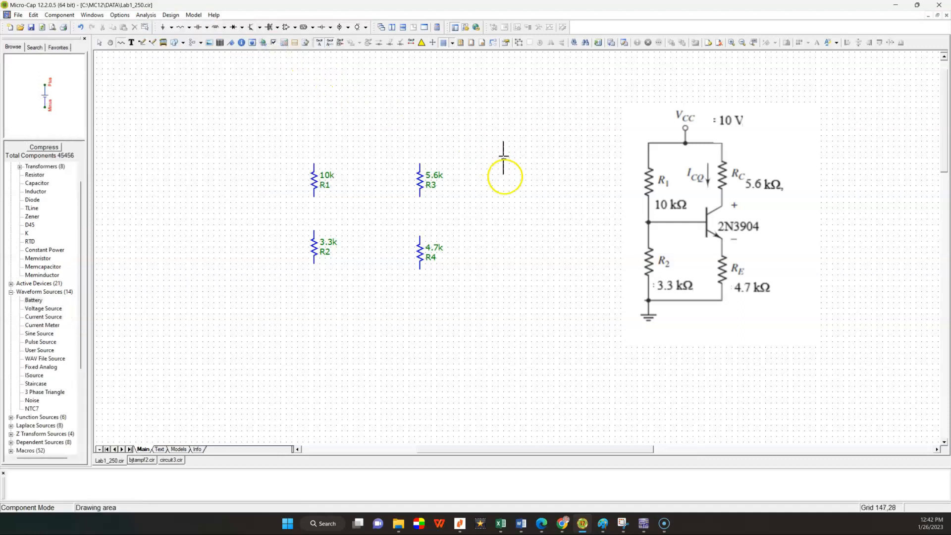
click(242, 208)
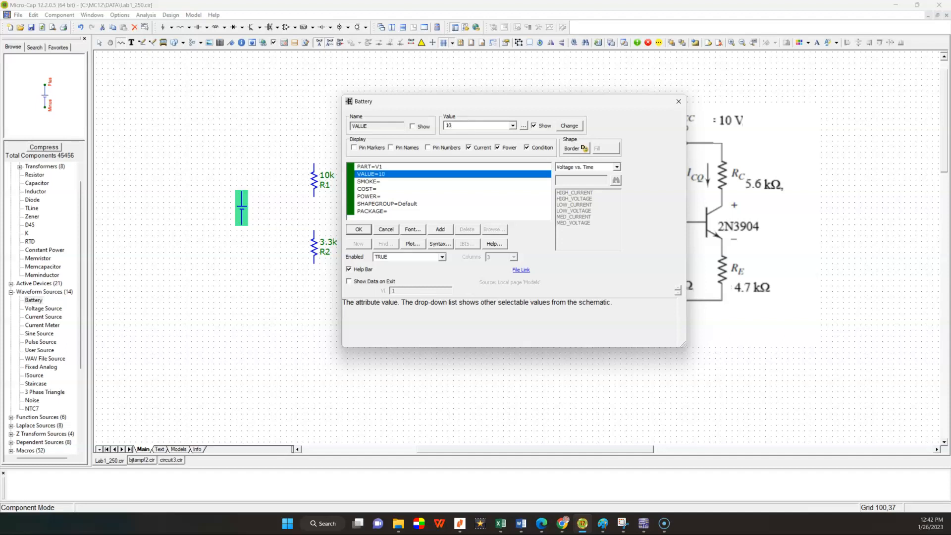
click(359, 230)
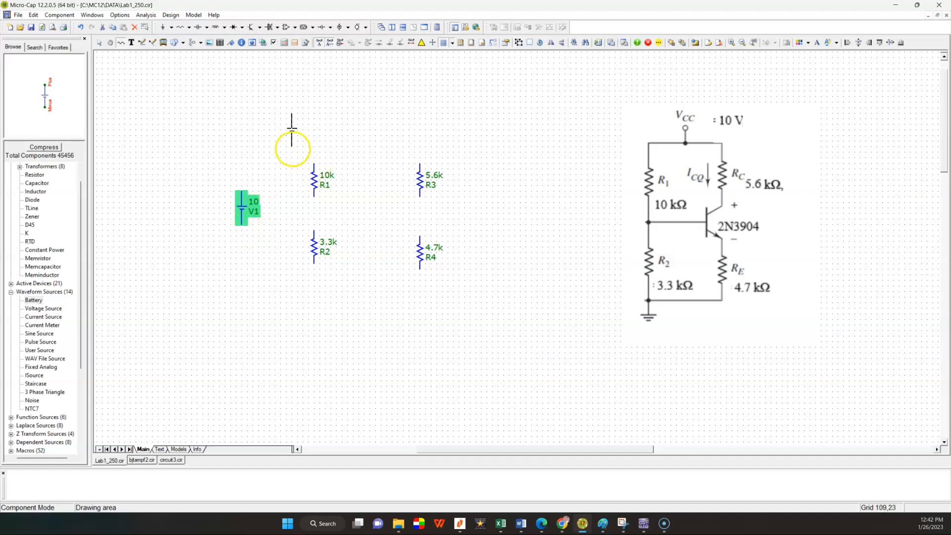
click(100, 43)
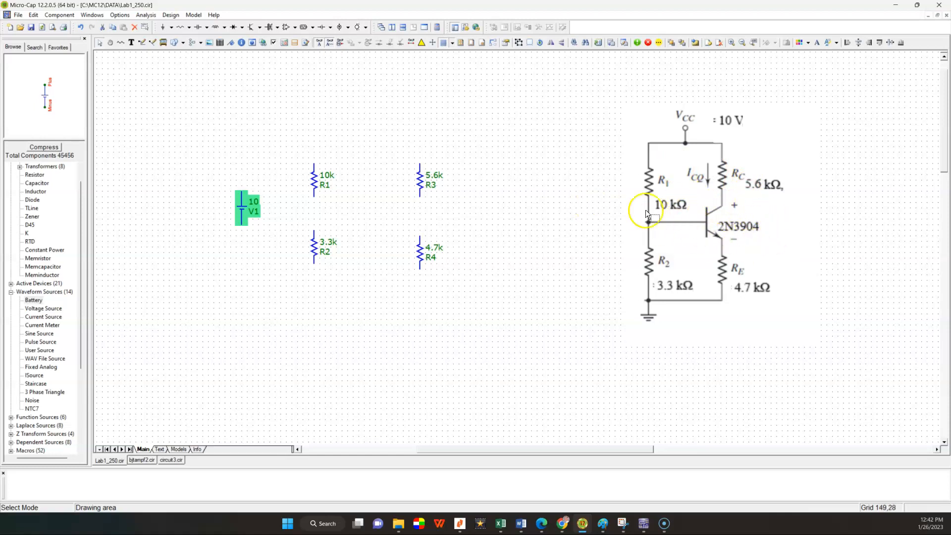
Step: Place a 2N3904 NPN transistor from the general BJT library between the 5.6k and 4.7k resistors, and leave placement mode
click(70, 15)
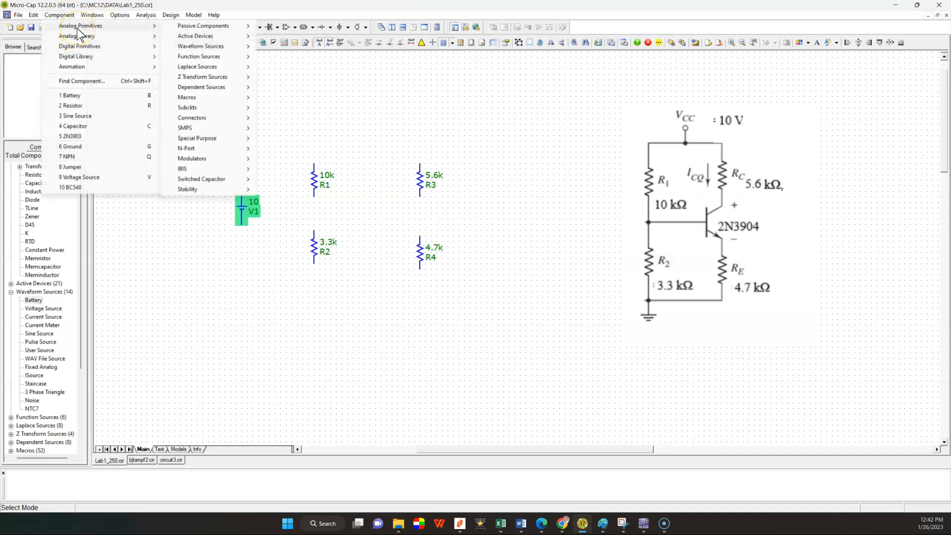
click(189, 37)
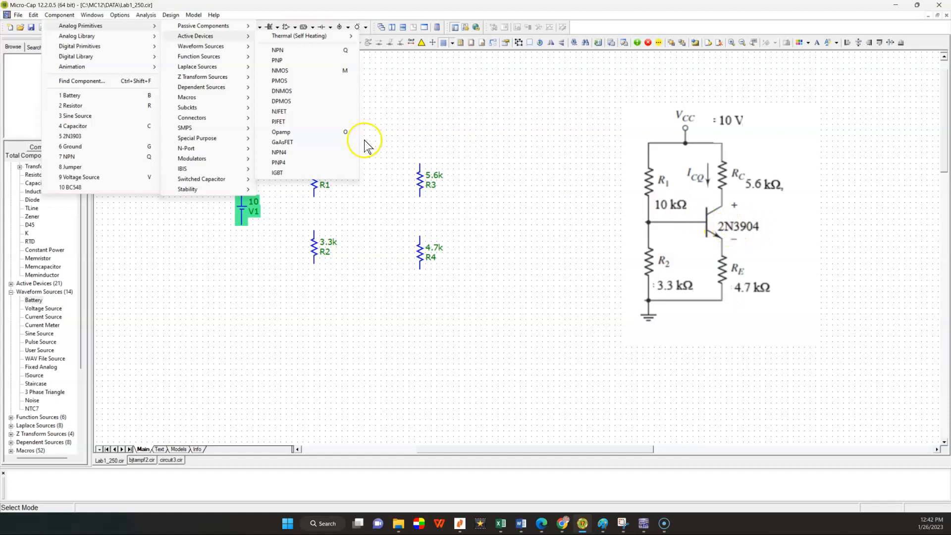
mouse_move(111, 40)
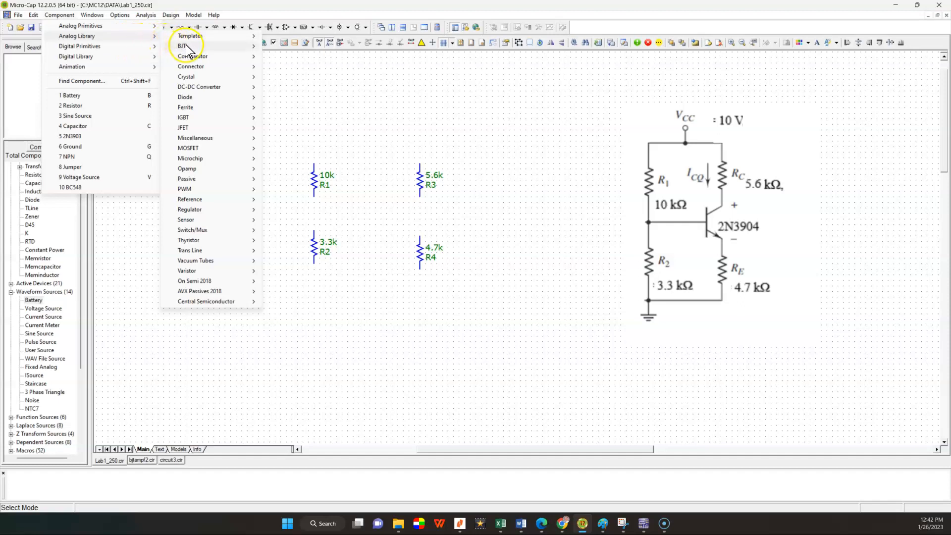
mouse_move(186, 46)
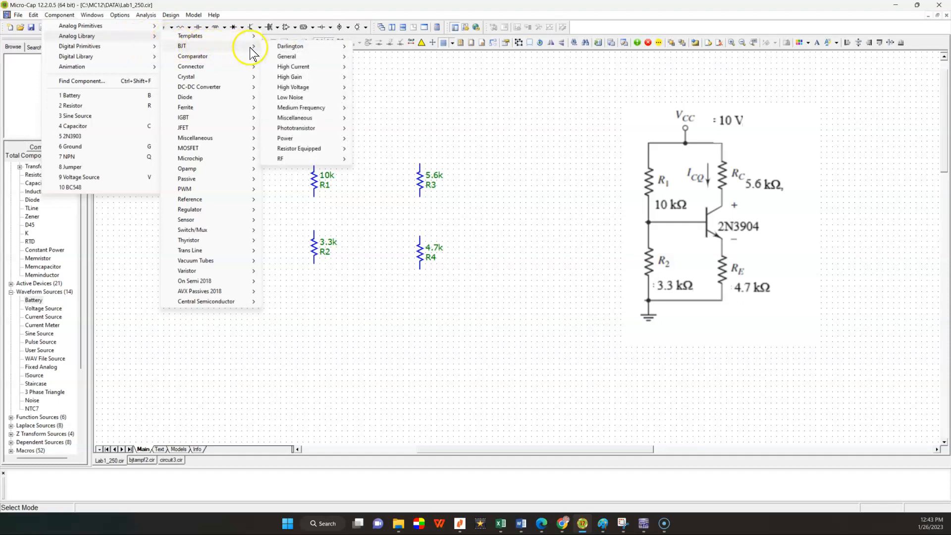
mouse_move(273, 47)
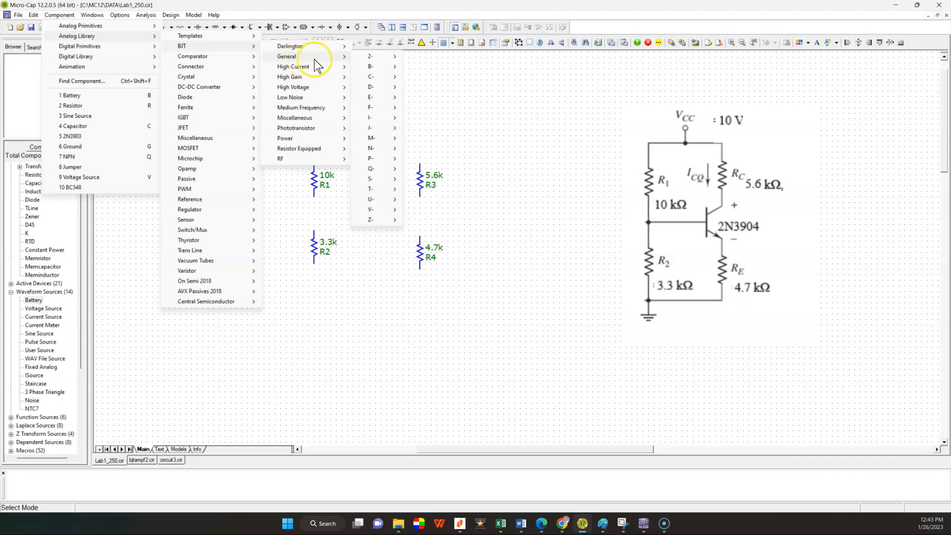
mouse_move(366, 59)
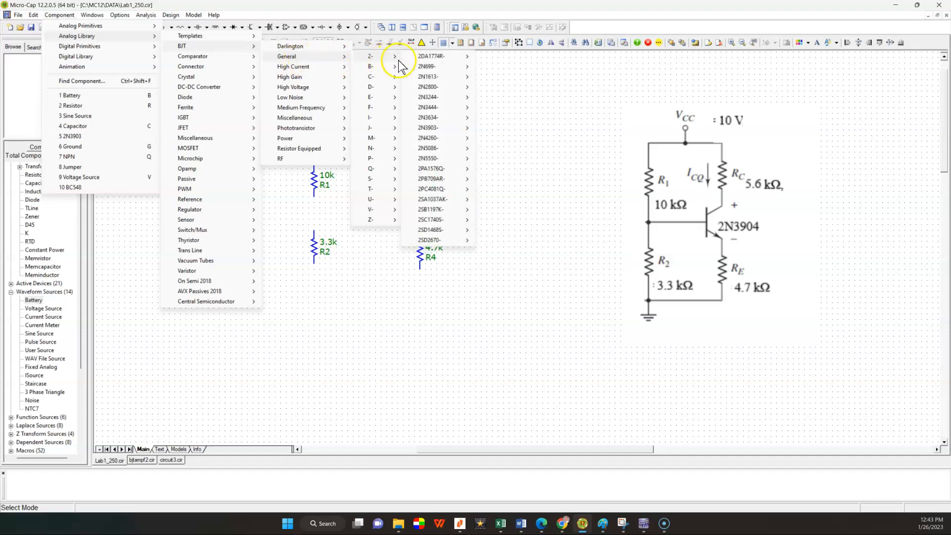
click(431, 77)
mouse_move(431, 70)
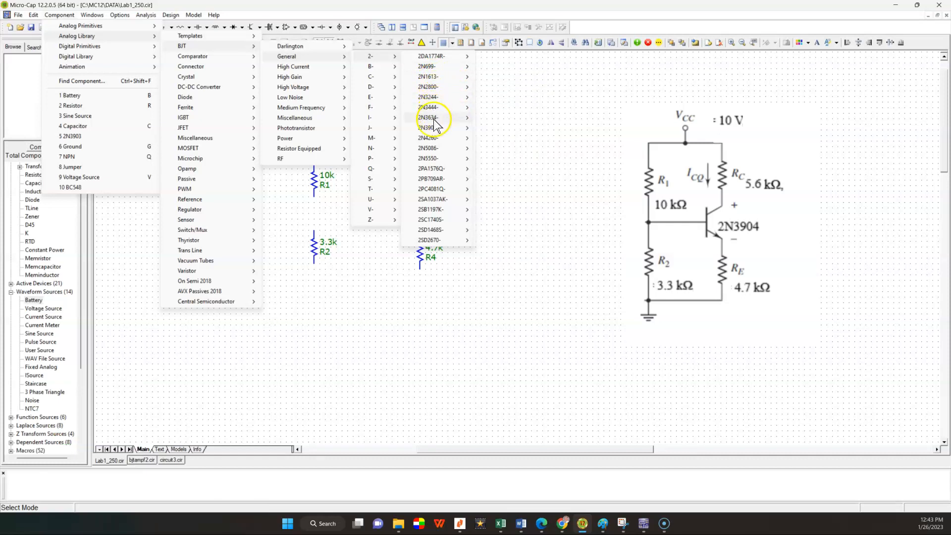
mouse_move(435, 129)
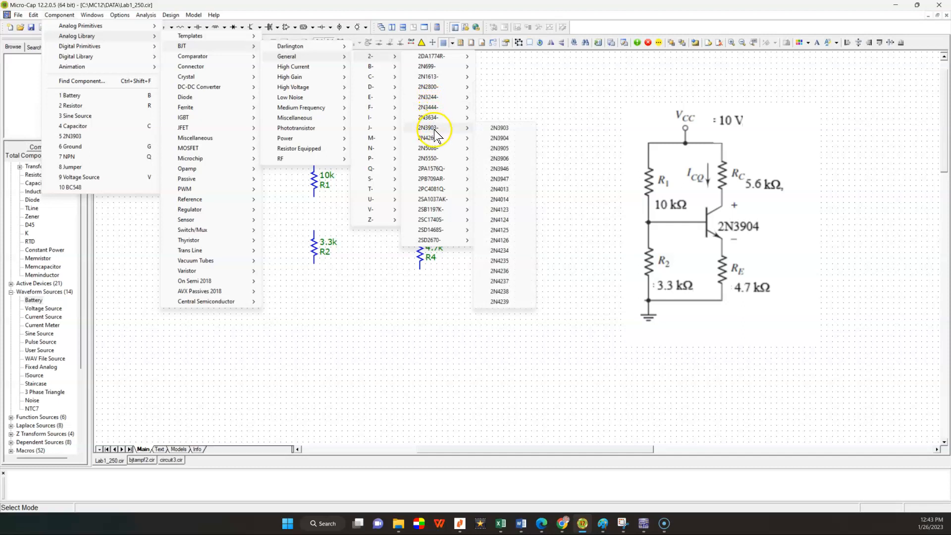
click(496, 138)
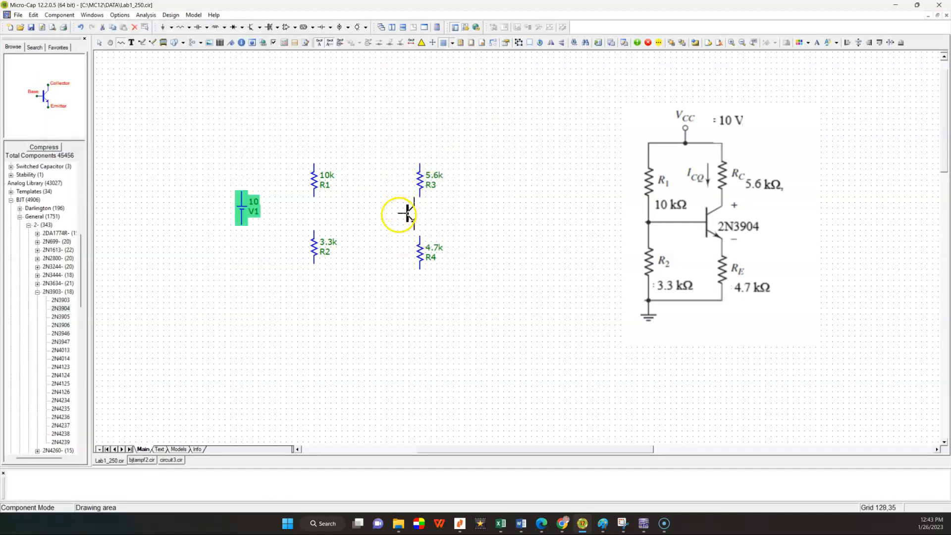
click(392, 213)
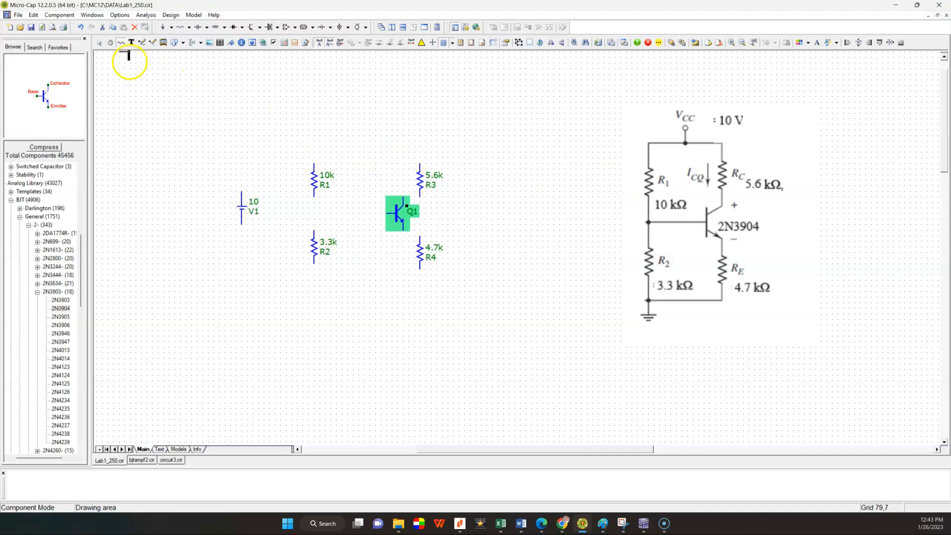
click(99, 42)
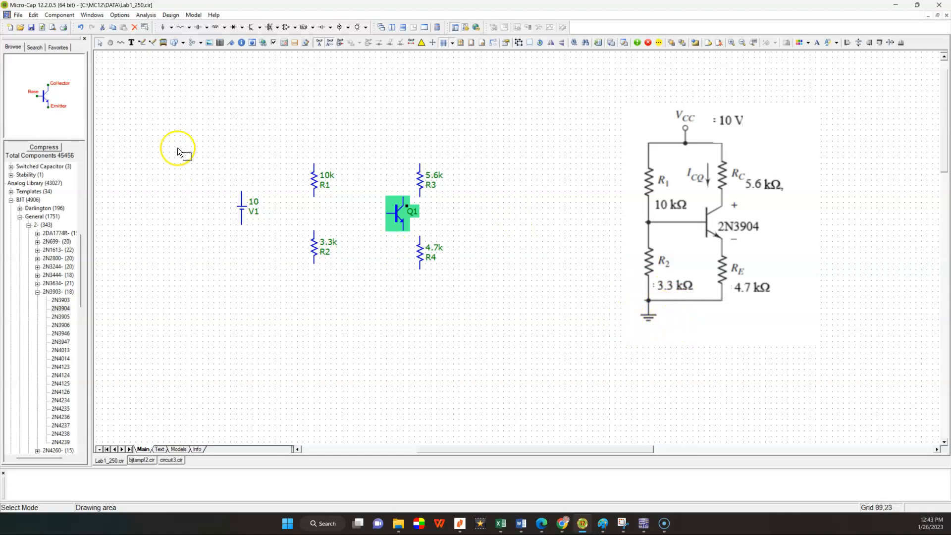
Step: Place a ground symbol directly below the 3.3k resistor, and leave placement mode
click(62, 15)
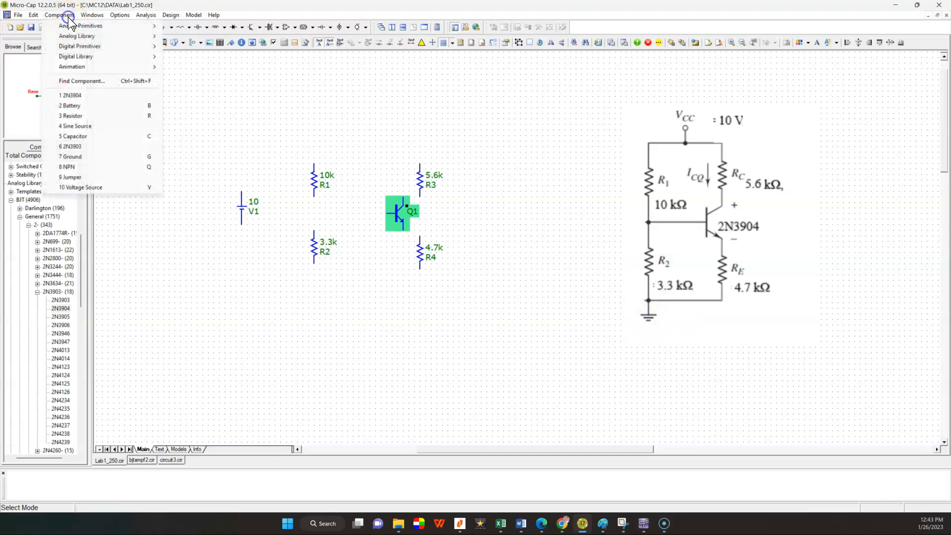
mouse_move(81, 25)
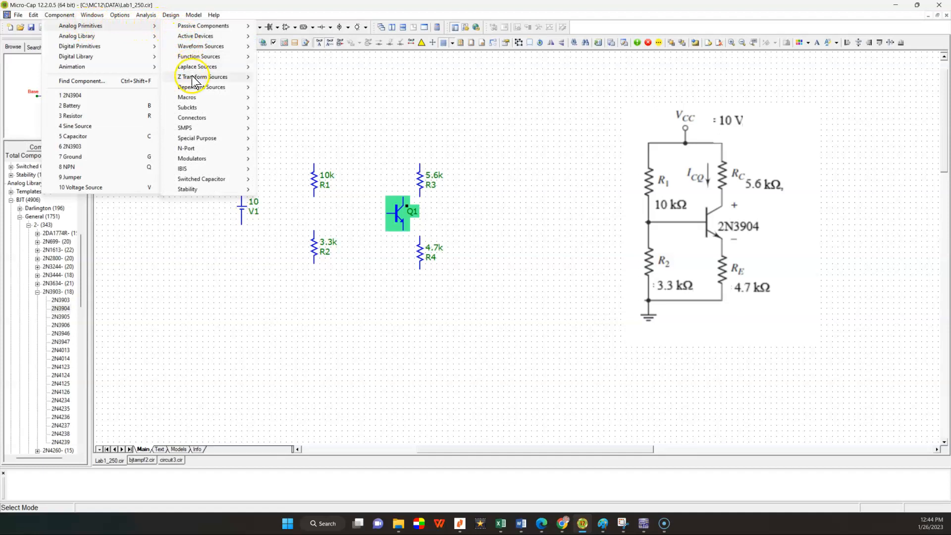
mouse_move(204, 124)
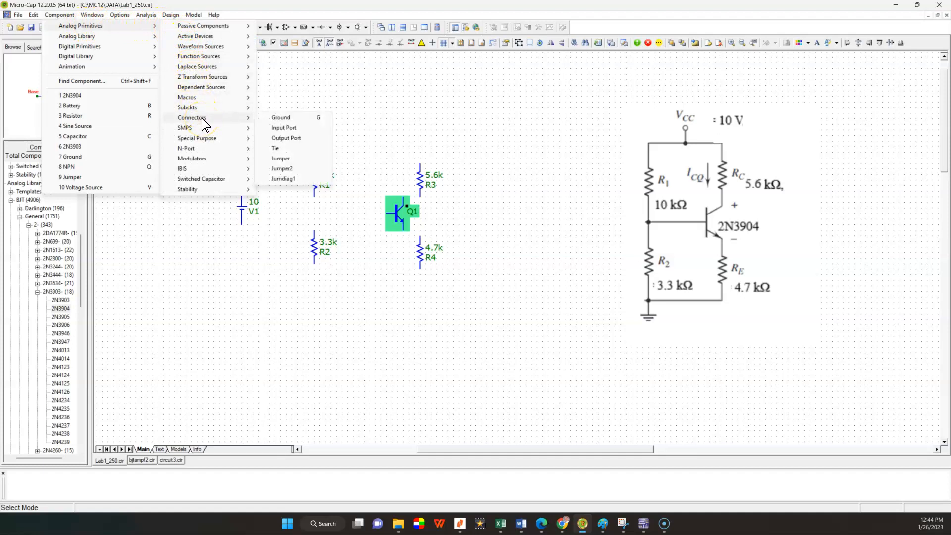
click(279, 124)
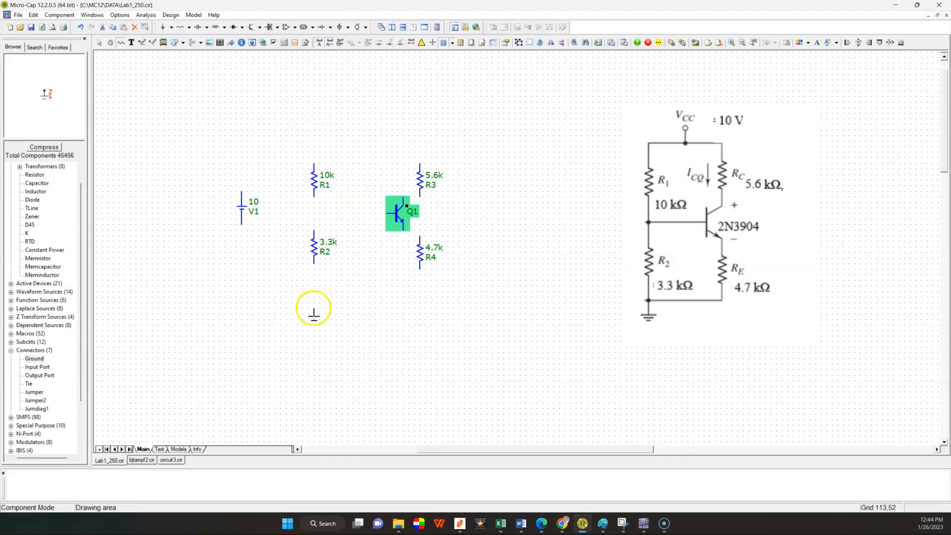
click(313, 309)
click(99, 43)
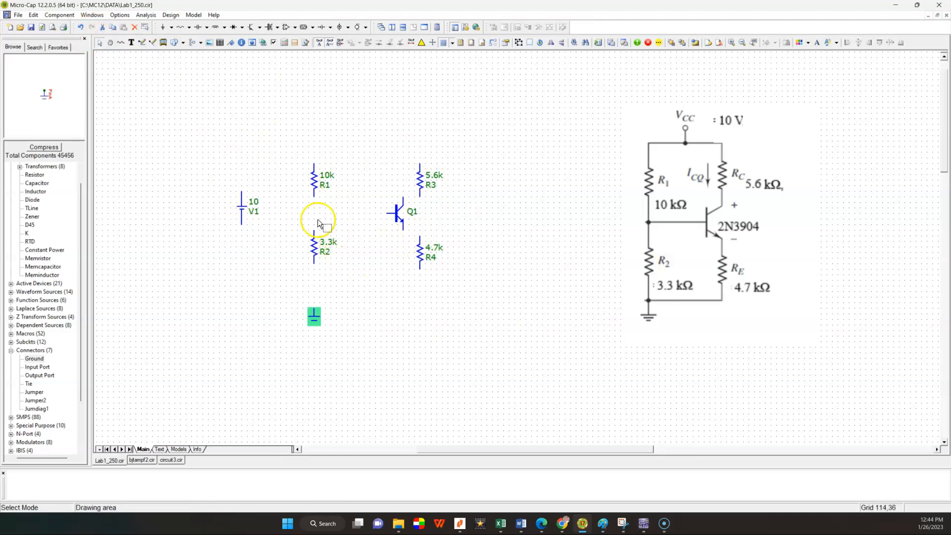
Step: Spread the upper and lower resistors apart vertically, and line up the transistor's collector and emitter with the 5.6k and 4.7k resistors
drag(320, 187, 320, 162)
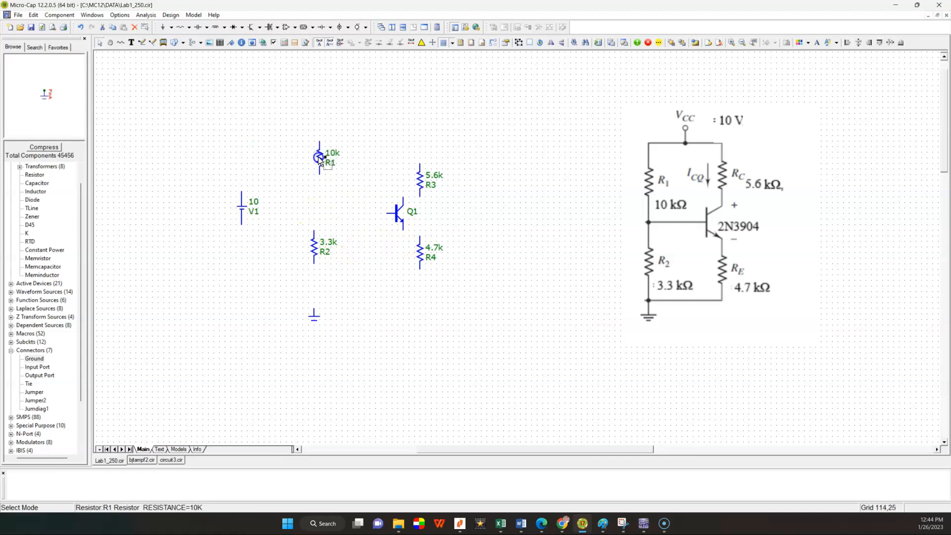
drag(312, 238, 312, 261)
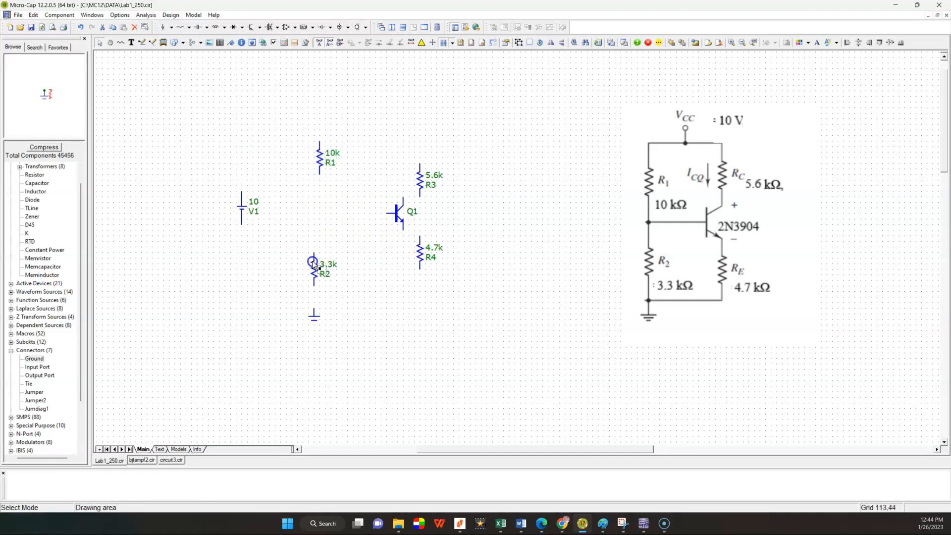
drag(420, 188, 420, 153)
drag(420, 252, 418, 272)
drag(387, 214, 407, 212)
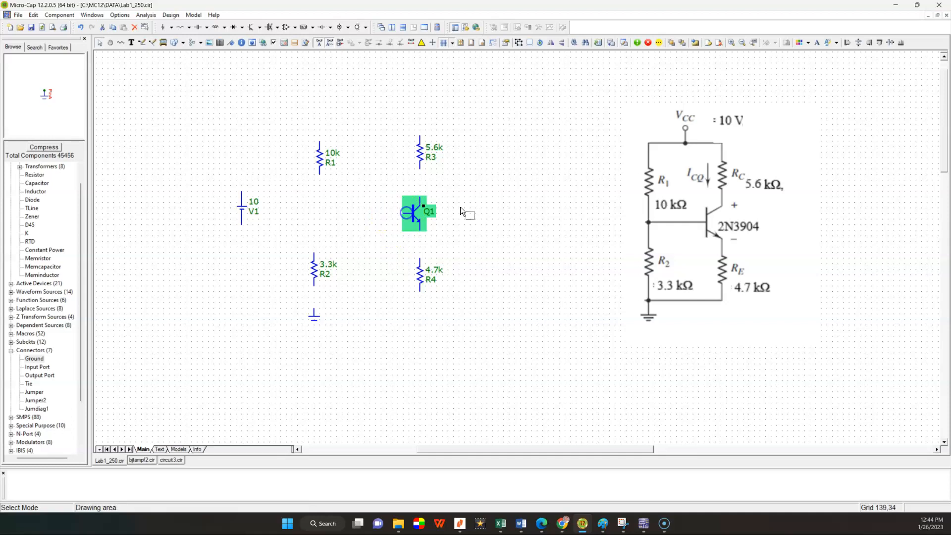
click(510, 205)
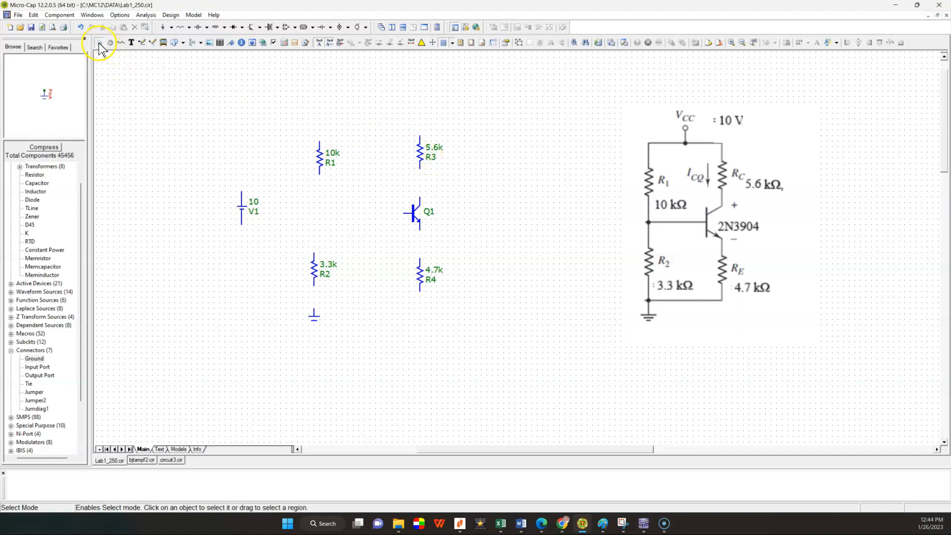
click(419, 153)
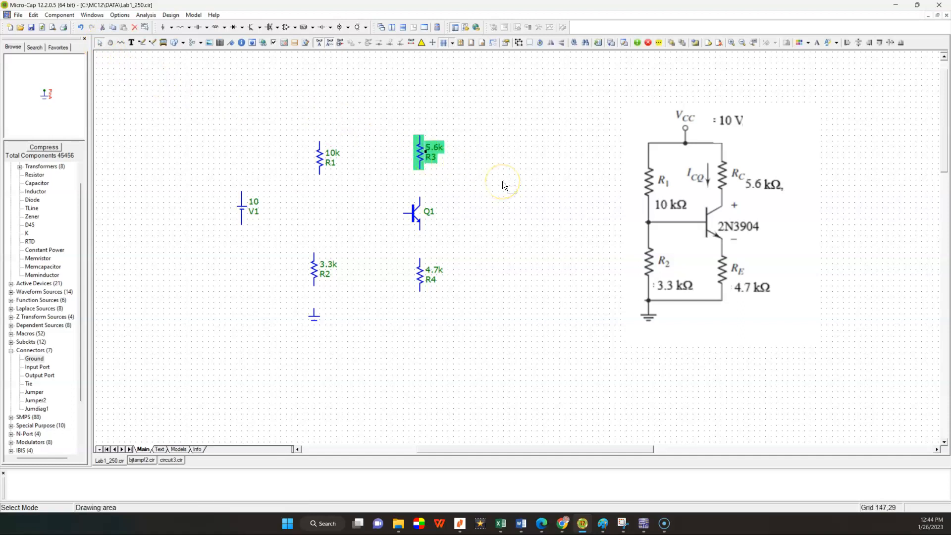
right_click(418, 152)
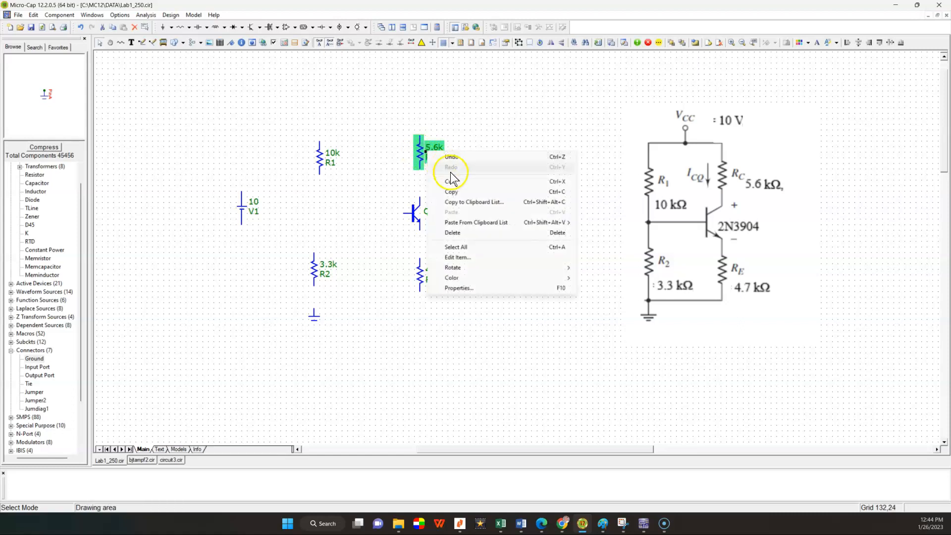
mouse_move(465, 270)
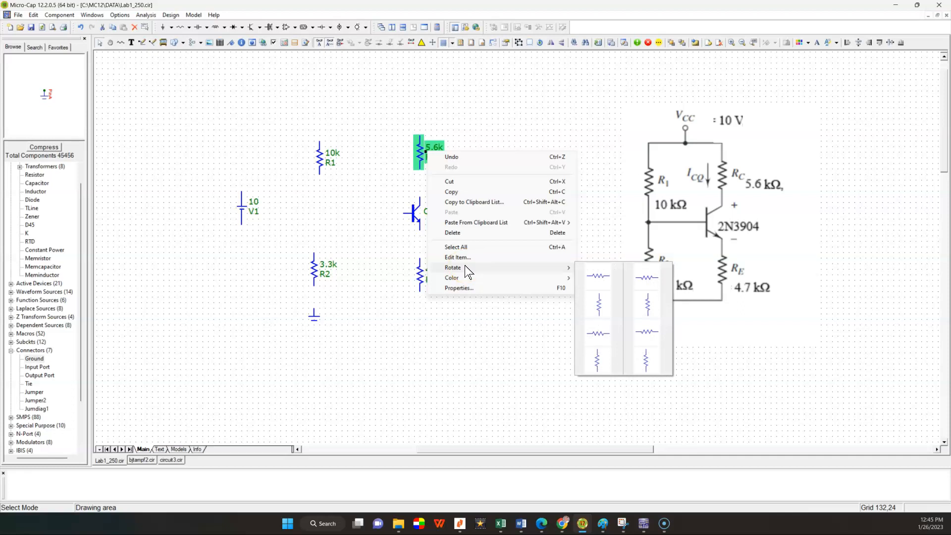
click(471, 104)
click(486, 130)
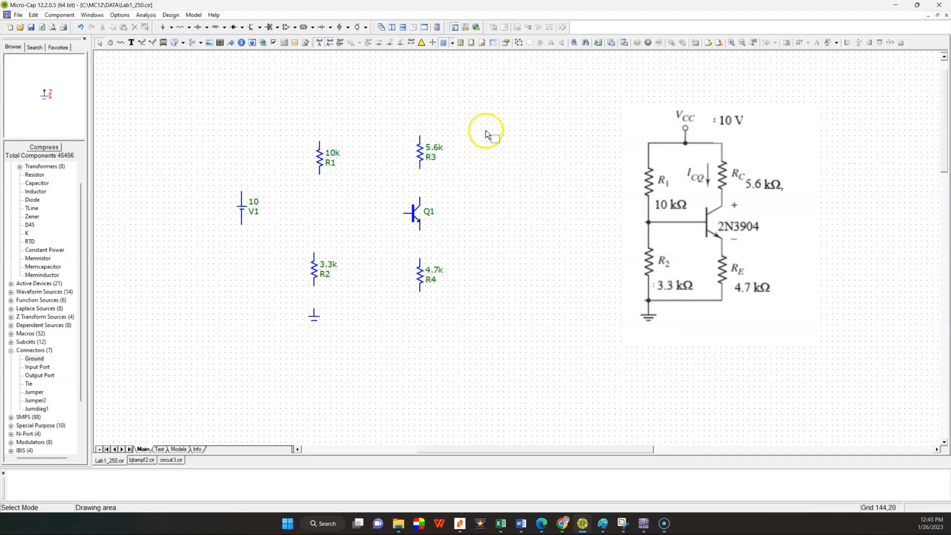
Step: Nudge the 10k resistor up until it is level with the 5.6k resistor, and clear the selection
click(320, 159)
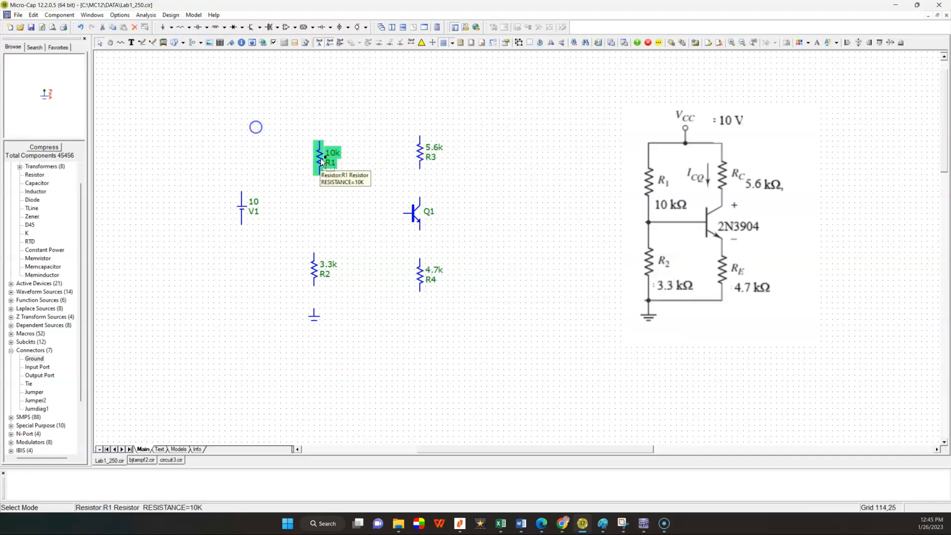
key(Up)
click(500, 173)
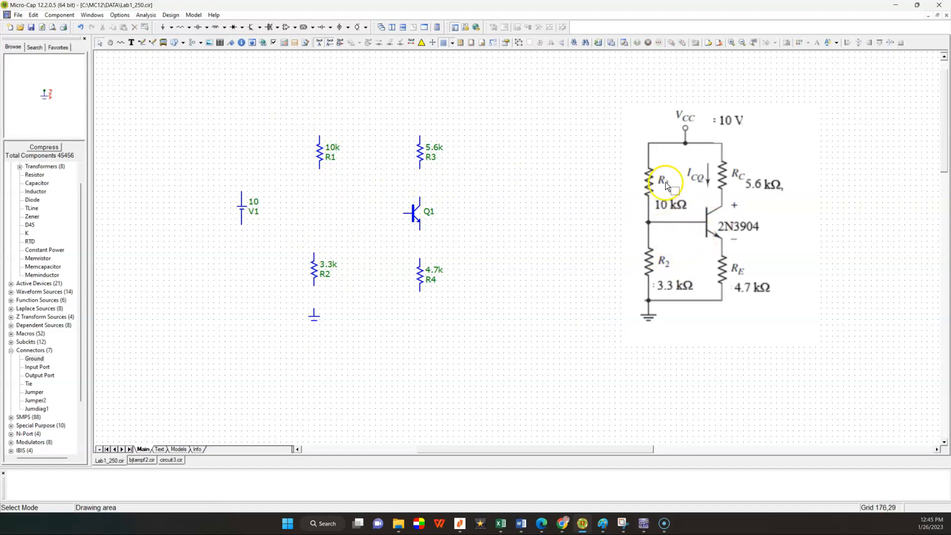
Step: Rename the 5.6k collector resistor as RC
click(423, 154)
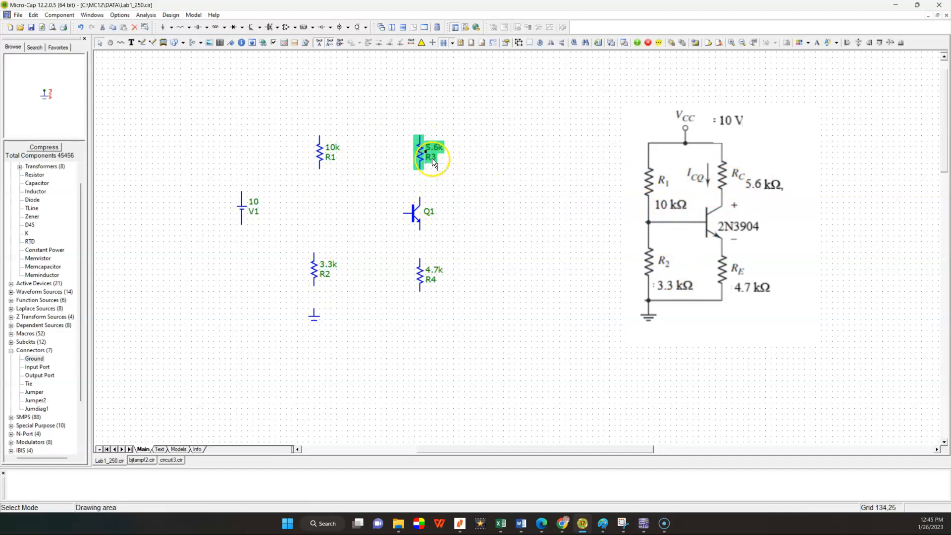
double_click(432, 159)
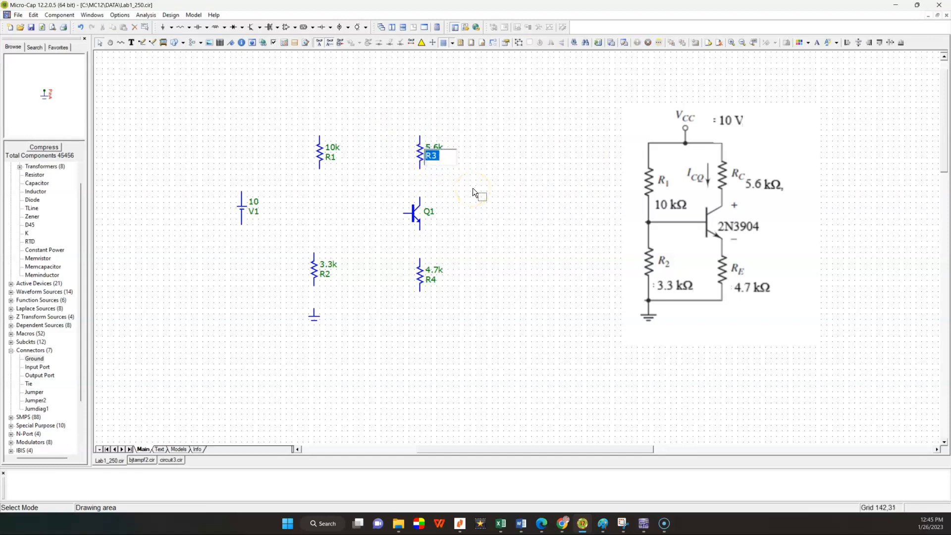
key(BackSpace)
text(RC)
key(Return)
Step: Rename the 4.7k emitter resistor as RE and clear the selection
double_click(430, 280)
key(BackSpace)
text(RE)
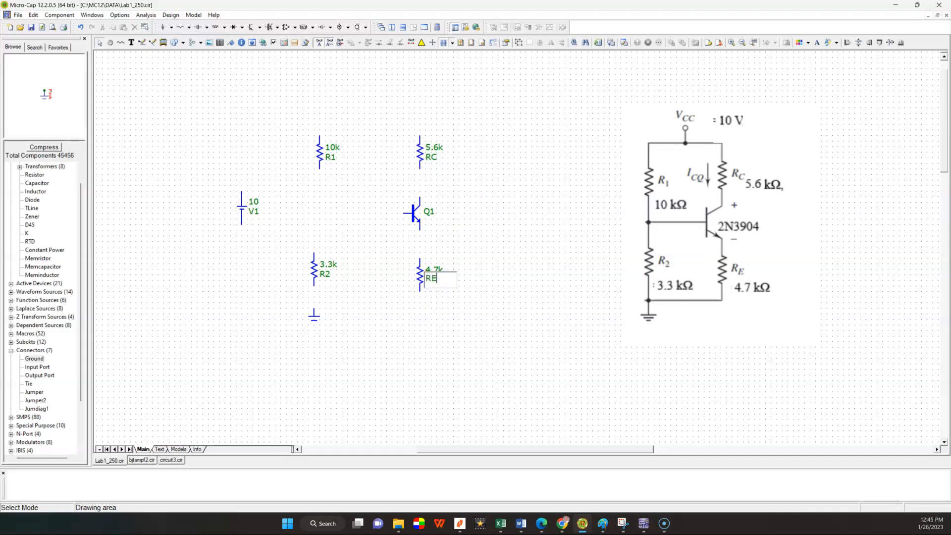
click(422, 239)
click(501, 272)
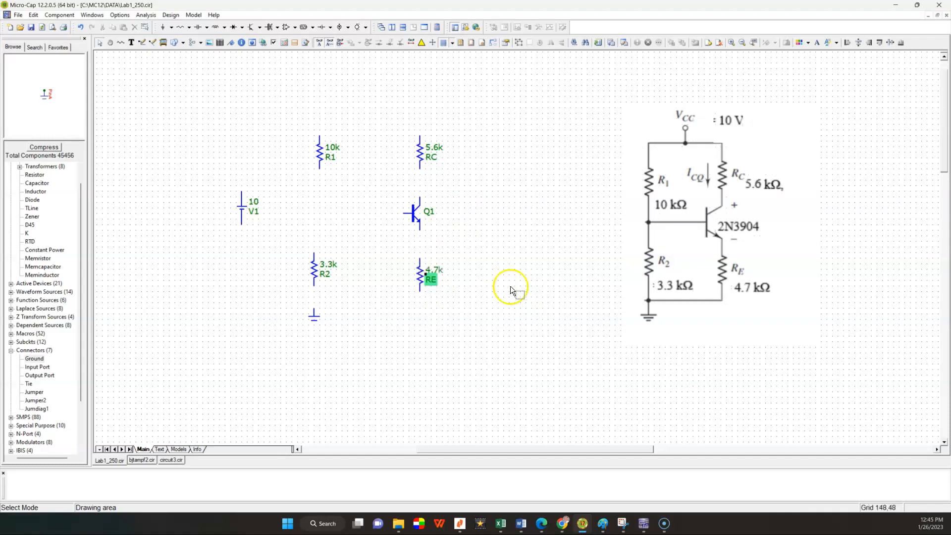
click(437, 217)
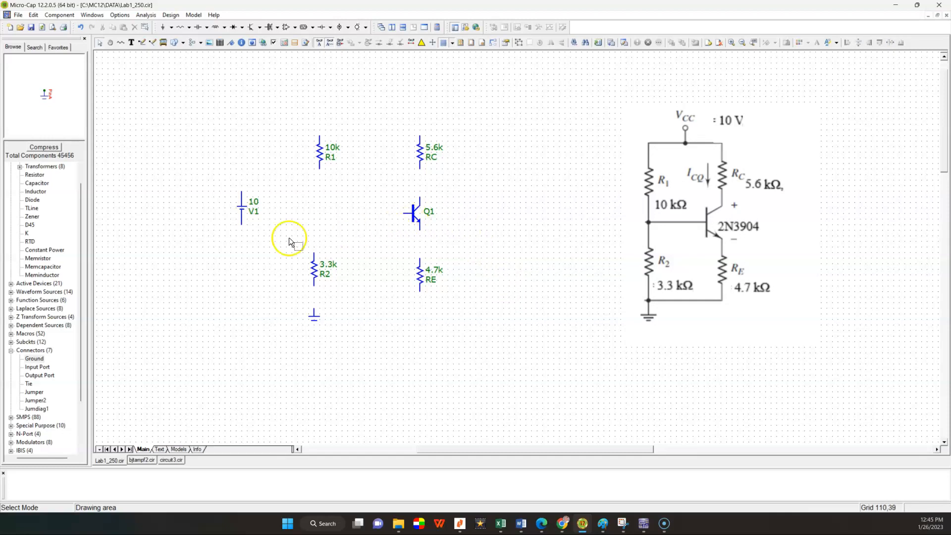
double_click(247, 213)
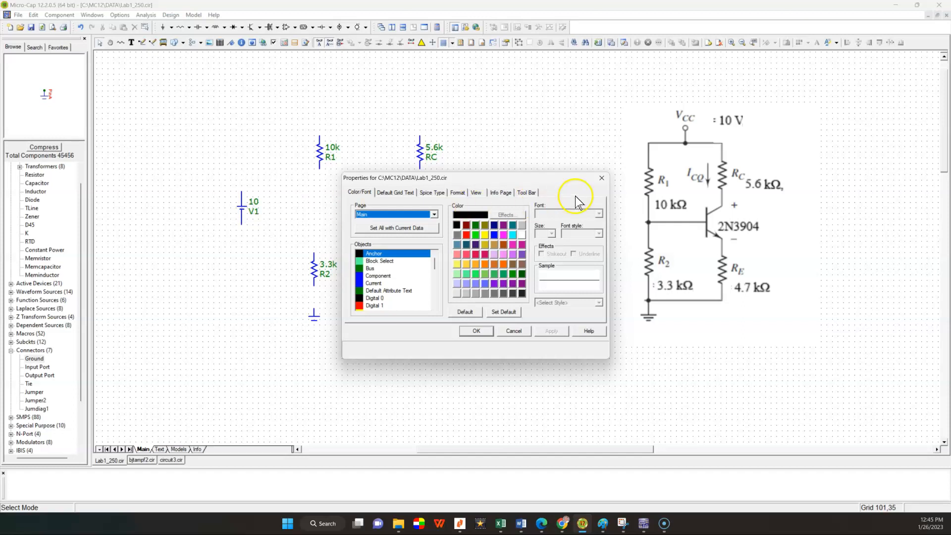
click(602, 179)
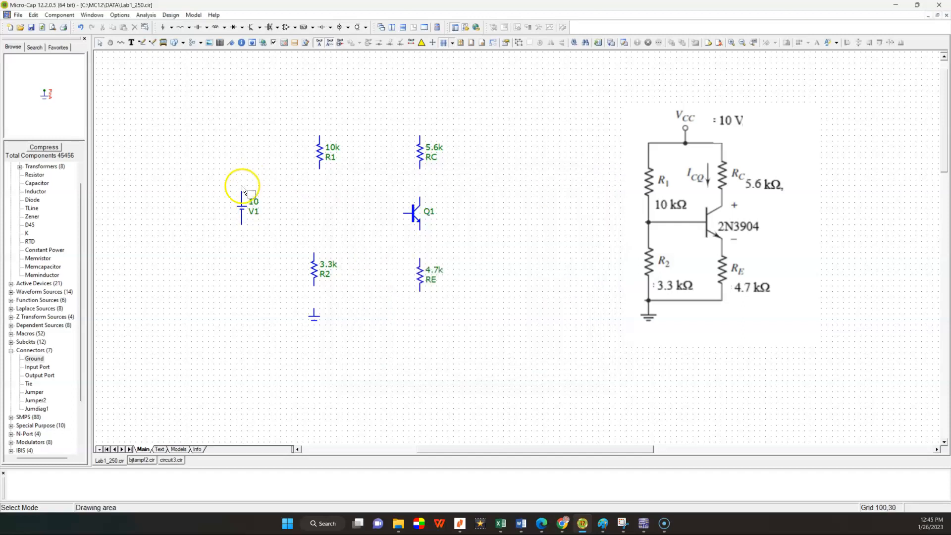
double_click(248, 212)
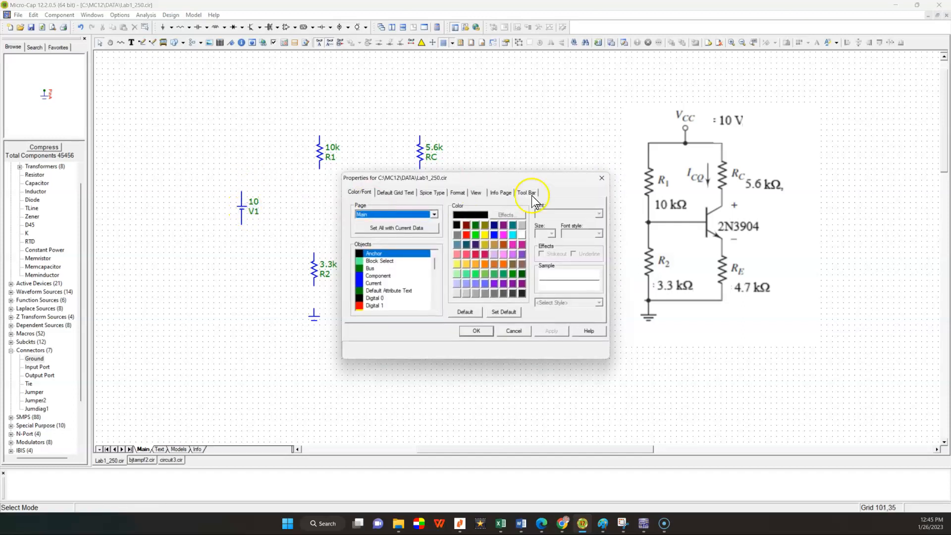
click(601, 178)
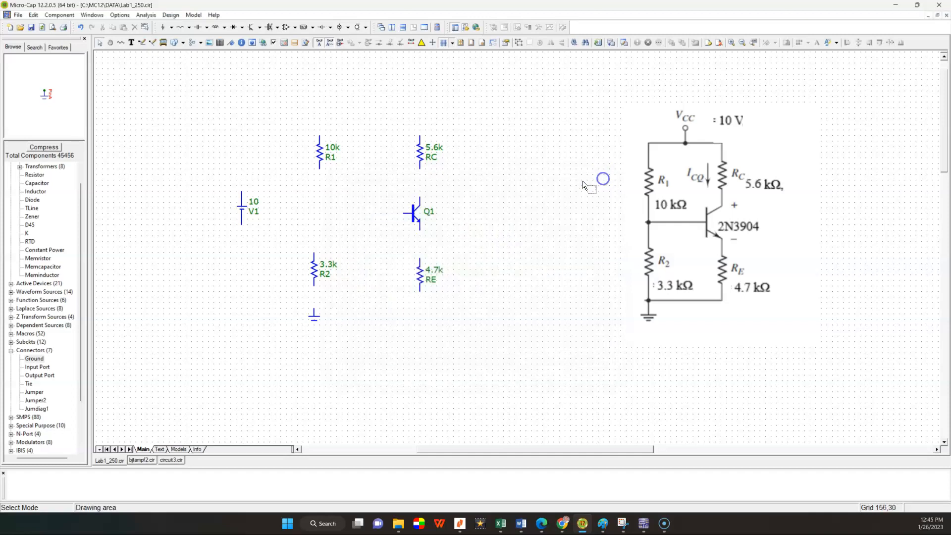
Step: Rename the 10 V battery as VCC and clear the selection
click(253, 216)
double_click(253, 212)
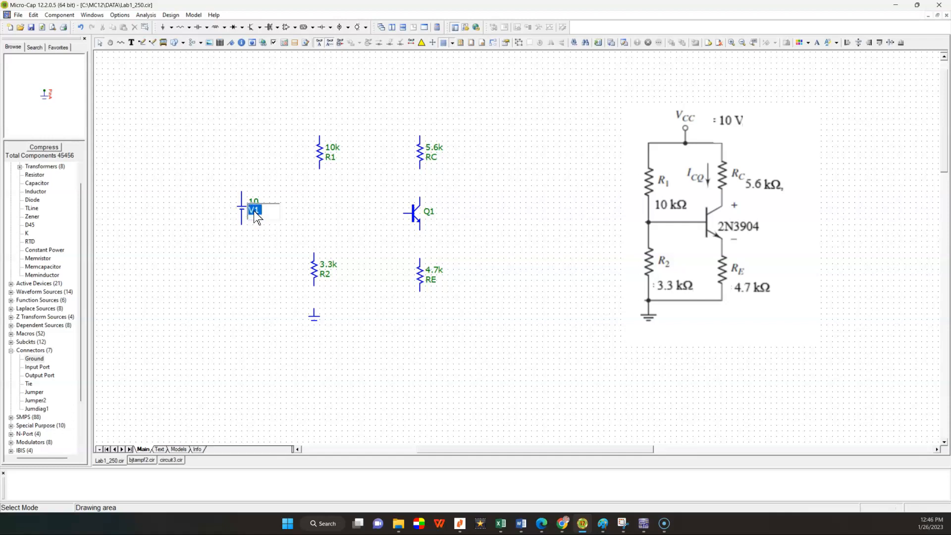
text(VCC)
key(Return)
click(510, 335)
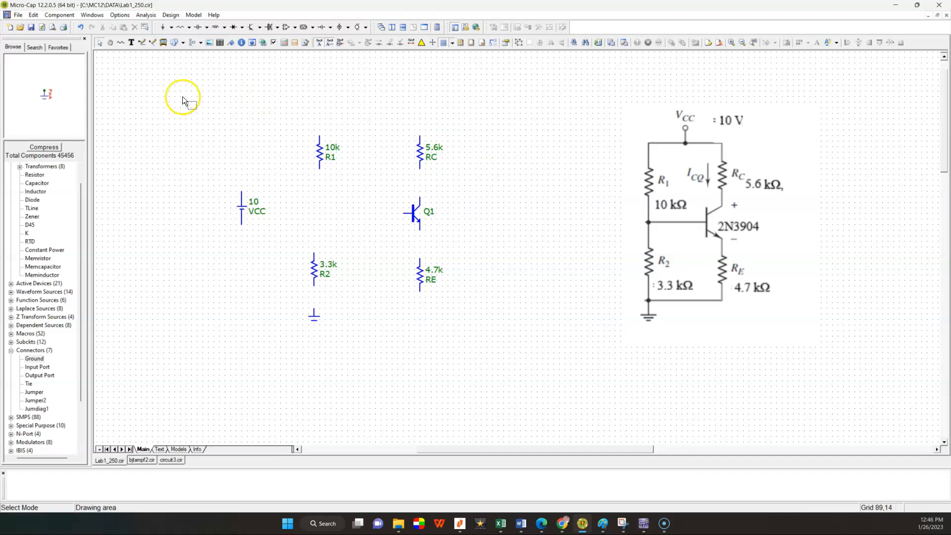
Step: Move the 3.3k resistor R2 sideways until it lines up directly below R1, and clear the selection
click(144, 45)
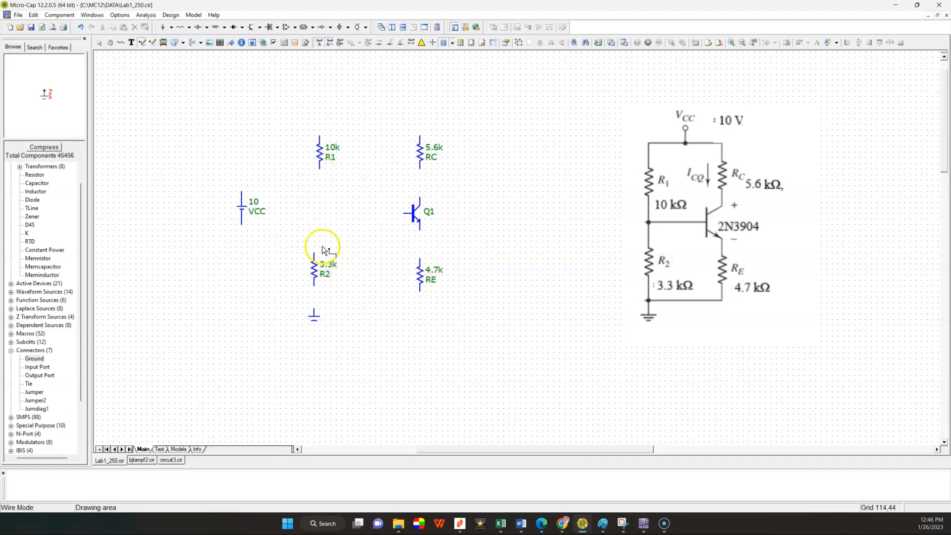
click(100, 43)
click(312, 272)
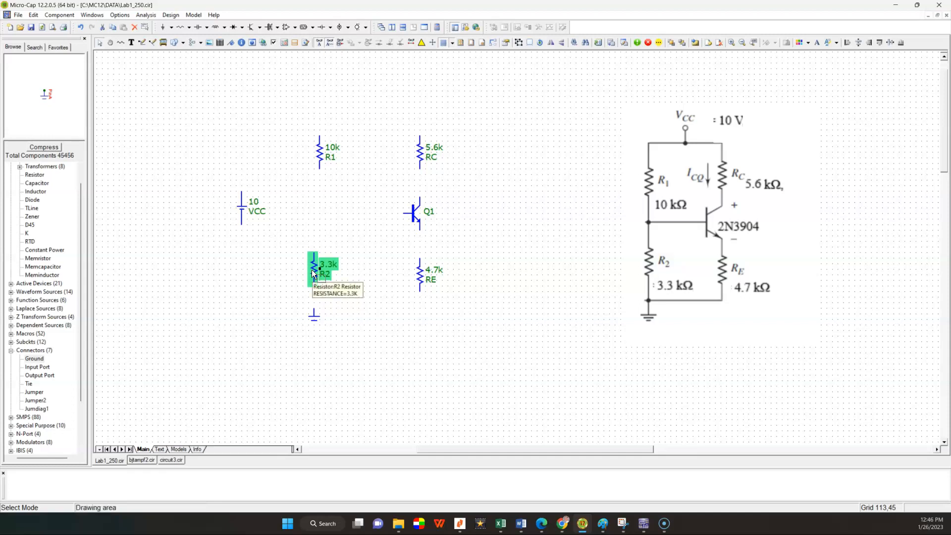
drag(312, 271, 322, 269)
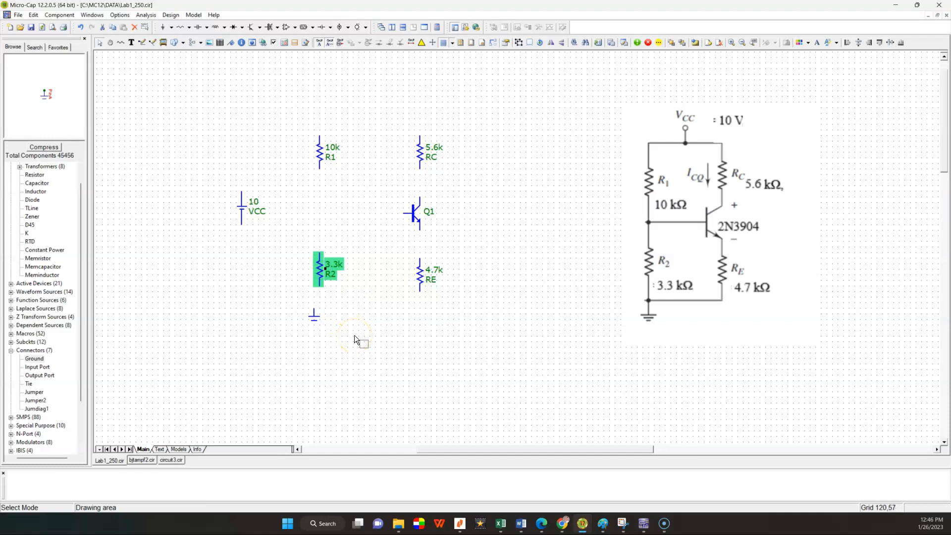
click(355, 335)
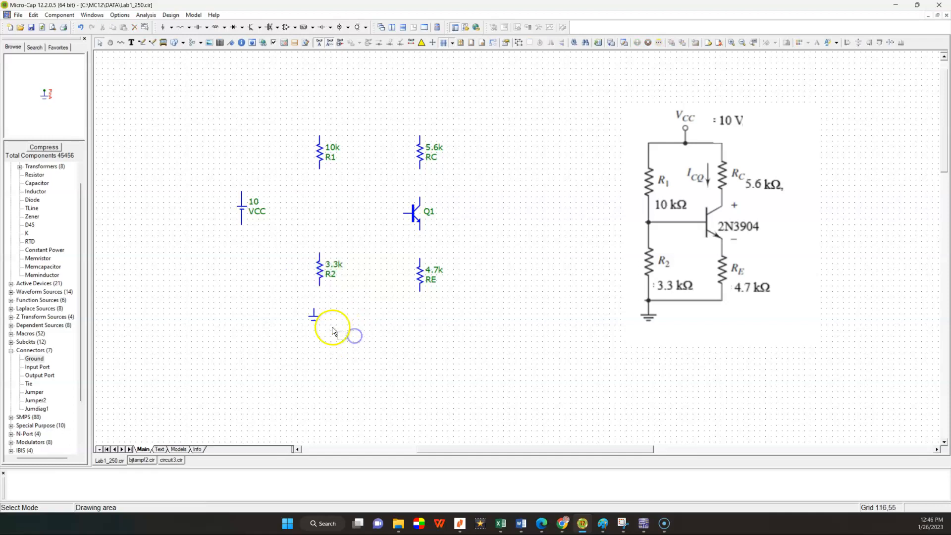
Step: Wire R1's lower end to R2's upper end, and connect the lower ends of R2 and RE
click(141, 42)
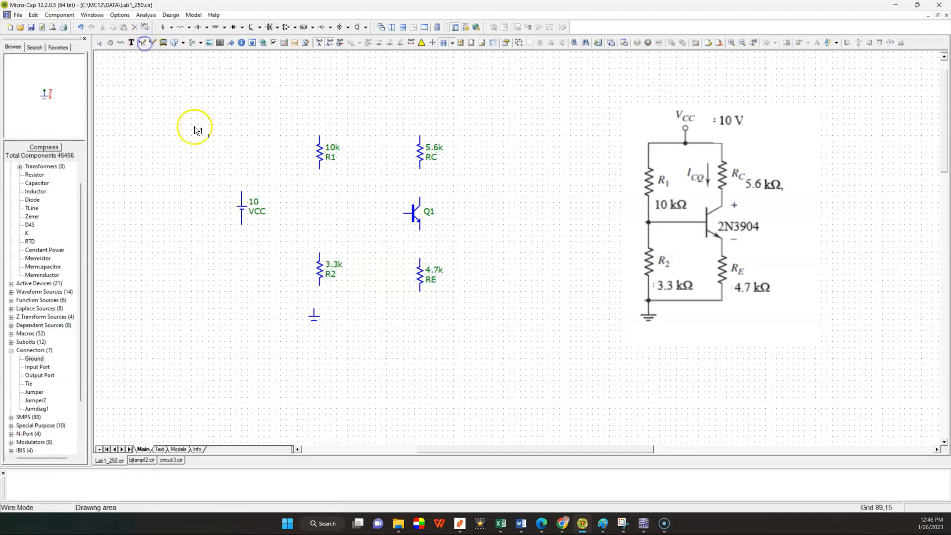
click(321, 171)
drag(319, 168, 319, 187)
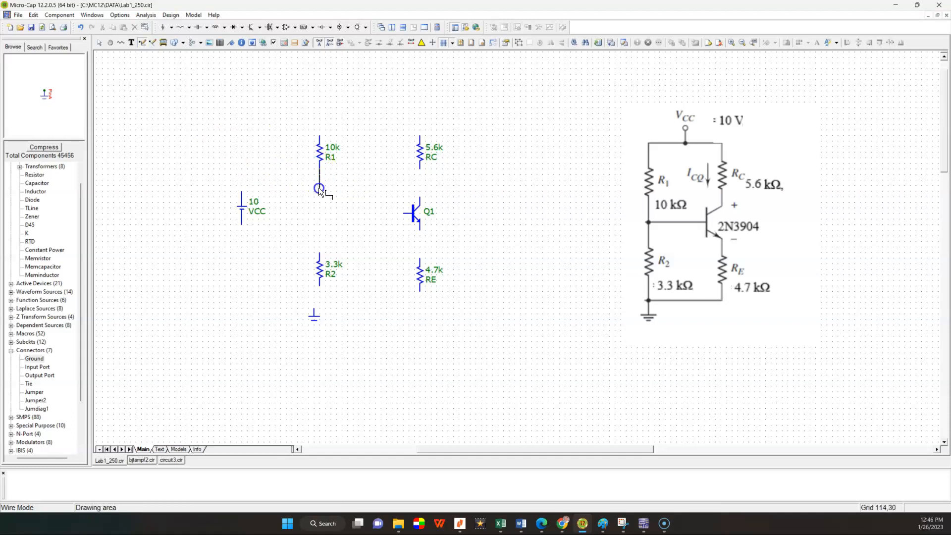
drag(321, 226, 321, 253)
click(357, 251)
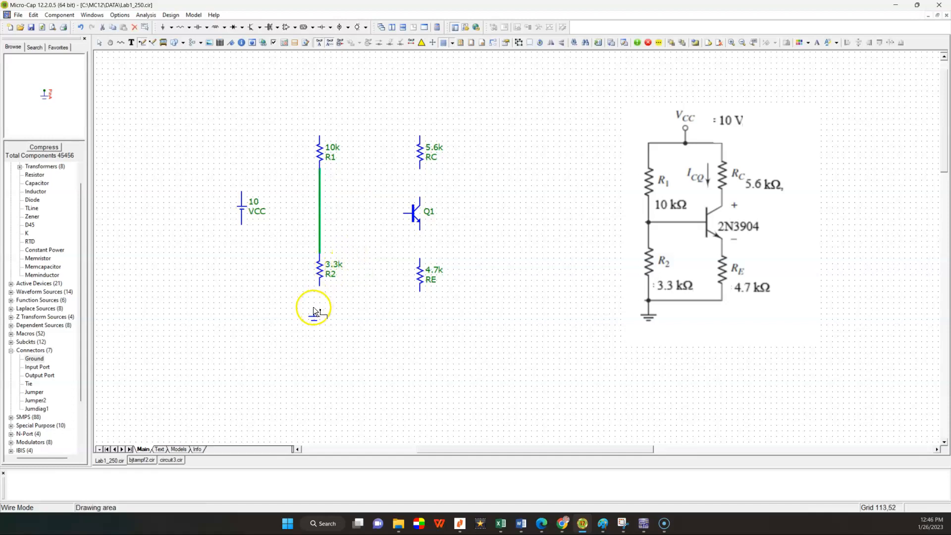
mouse_move(321, 289)
mouse_down()
mouse_move(319, 313)
mouse_move(421, 293)
mouse_up()
click(402, 205)
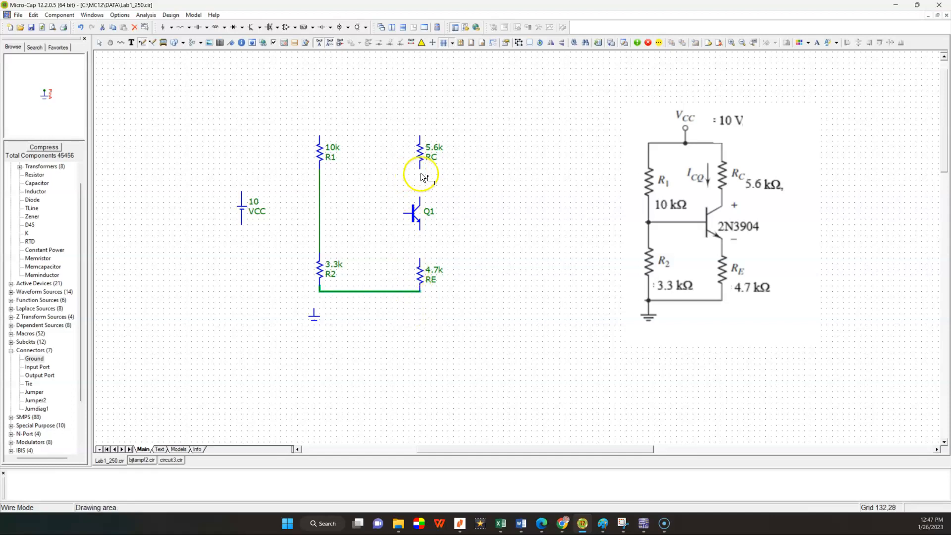
Step: Wire transistor Q1's collector to RC, its emitter to RE, and its base to the wire between R1 and R2
drag(420, 172, 421, 194)
click(421, 230)
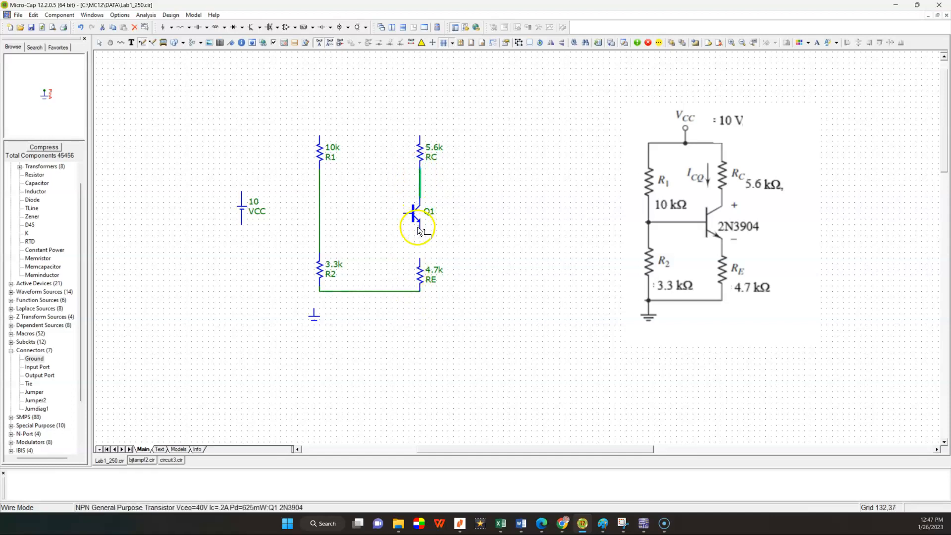
drag(421, 231, 420, 258)
click(403, 215)
drag(402, 214, 320, 209)
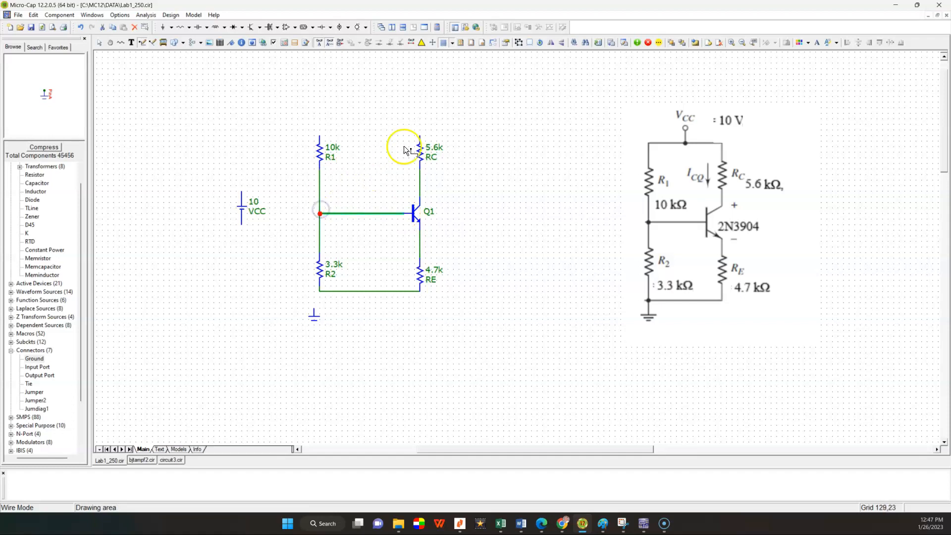
Step: Wire the upper ends of RC and R1 together, and connect the VCC battery and the ground to the circuit
drag(418, 133, 320, 135)
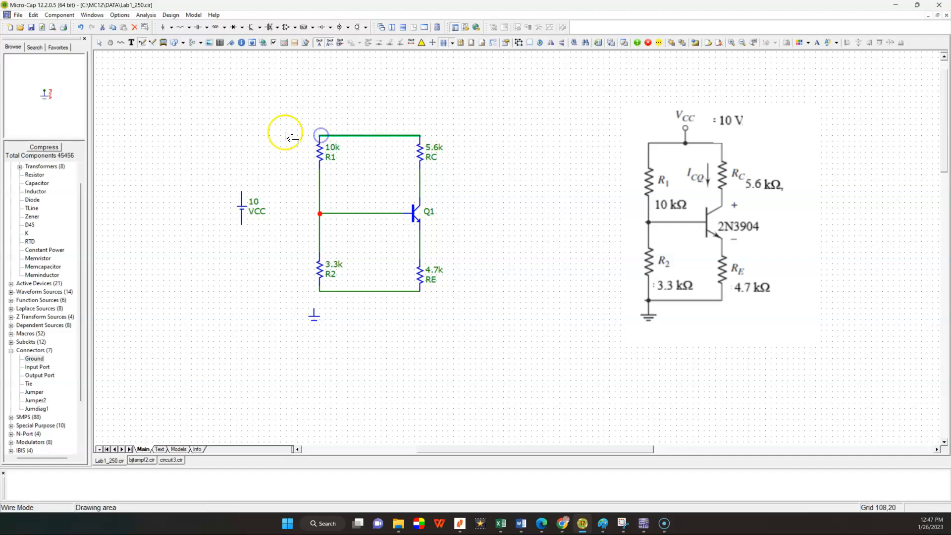
double_click(241, 196)
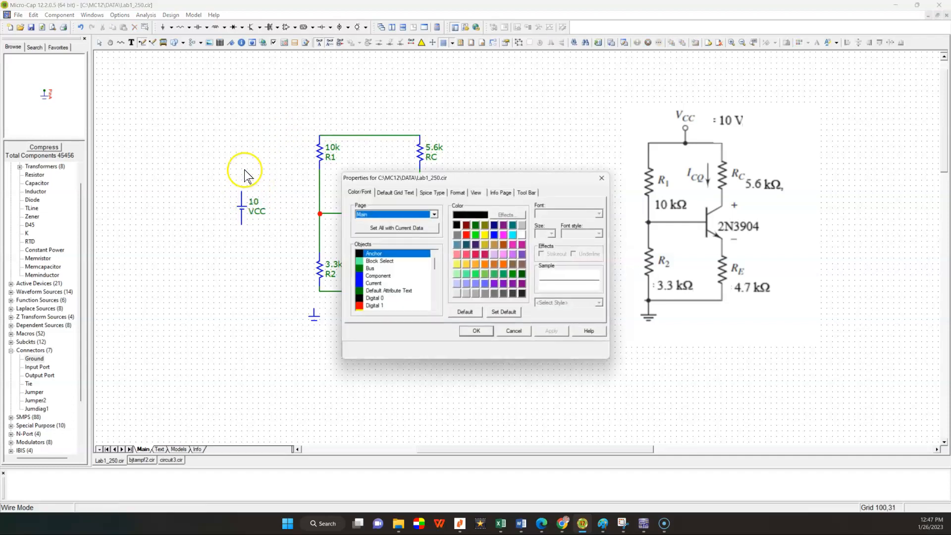
click(603, 178)
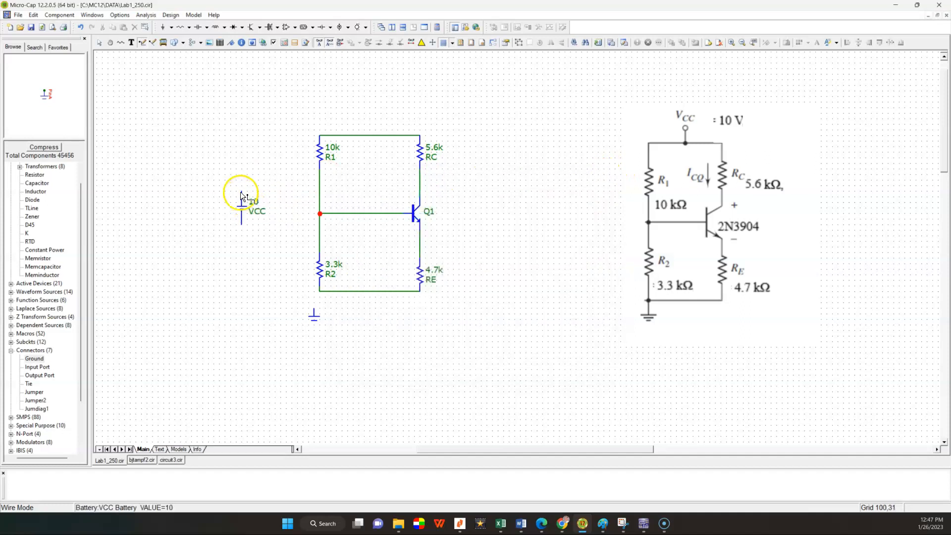
mouse_move(241, 193)
mouse_down()
mouse_move(248, 165)
mouse_move(276, 140)
mouse_move(319, 136)
mouse_up()
click(240, 227)
drag(248, 268, 315, 292)
click(314, 309)
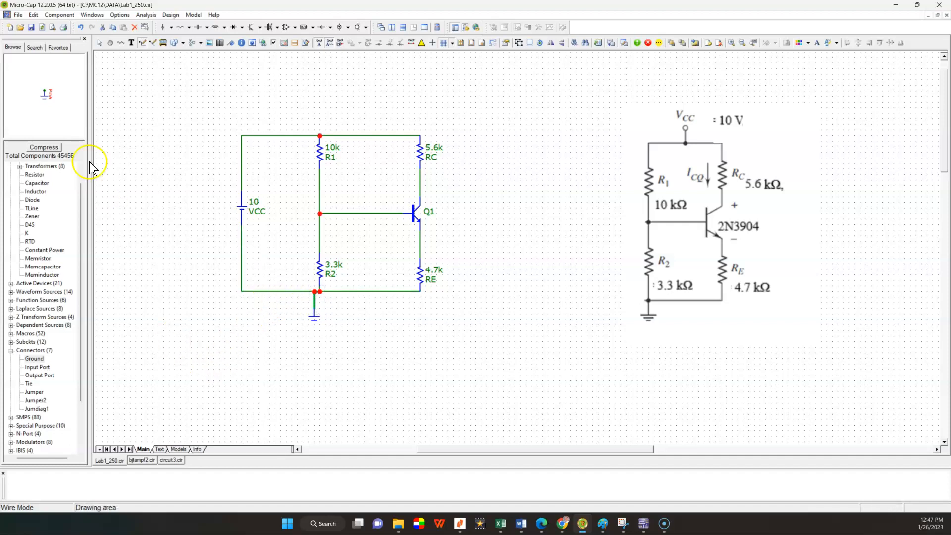
Step: Name the wire between RC and the transistor's collector as node C
click(99, 43)
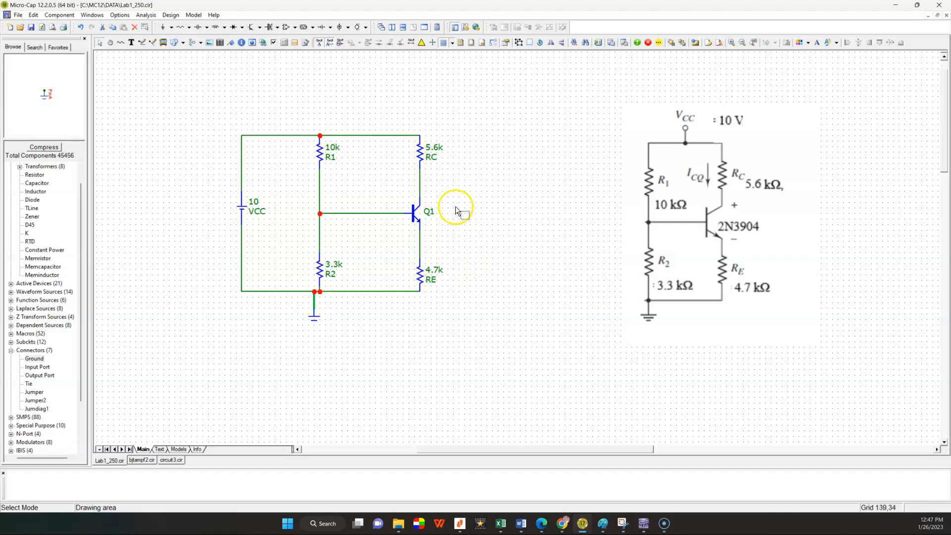
double_click(420, 191)
click(435, 226)
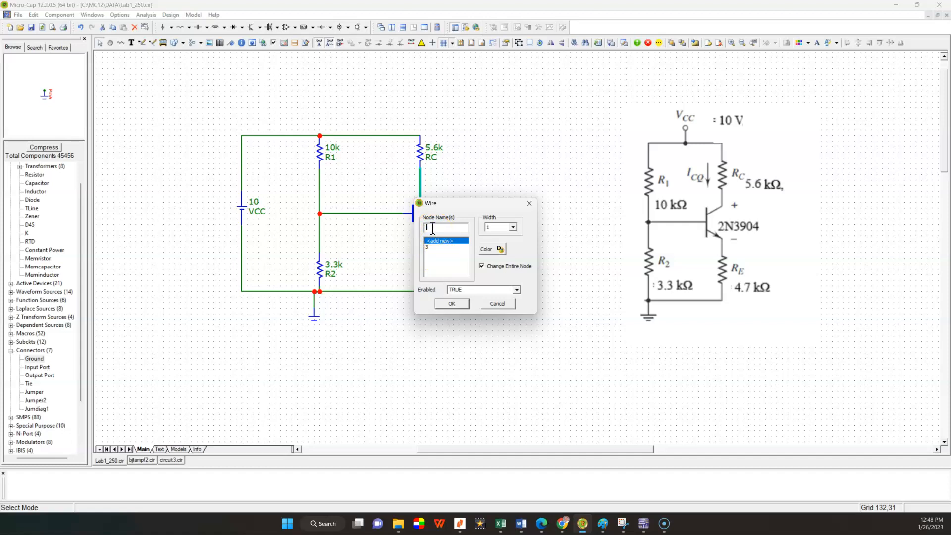
text(C)
click(461, 306)
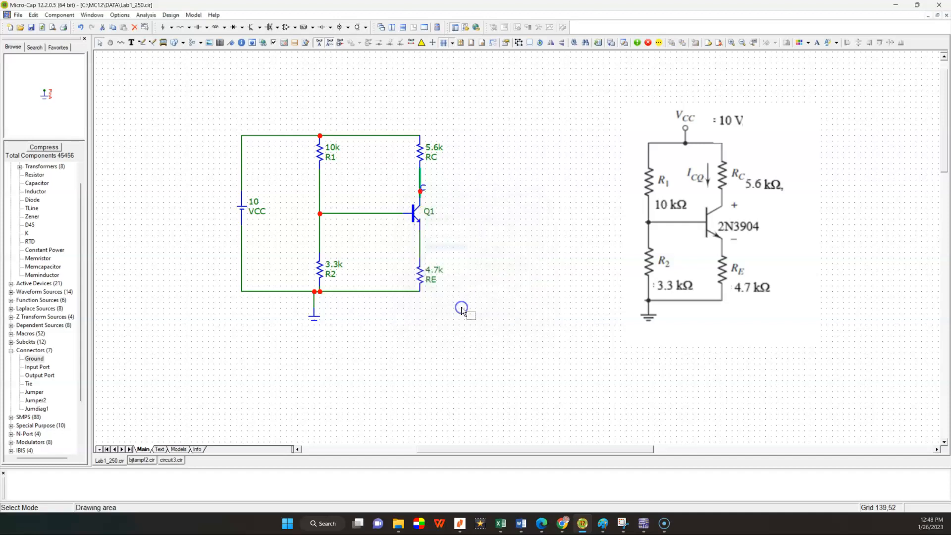
Step: Name the wire between the transistor's emitter and RE as node E
double_click(420, 241)
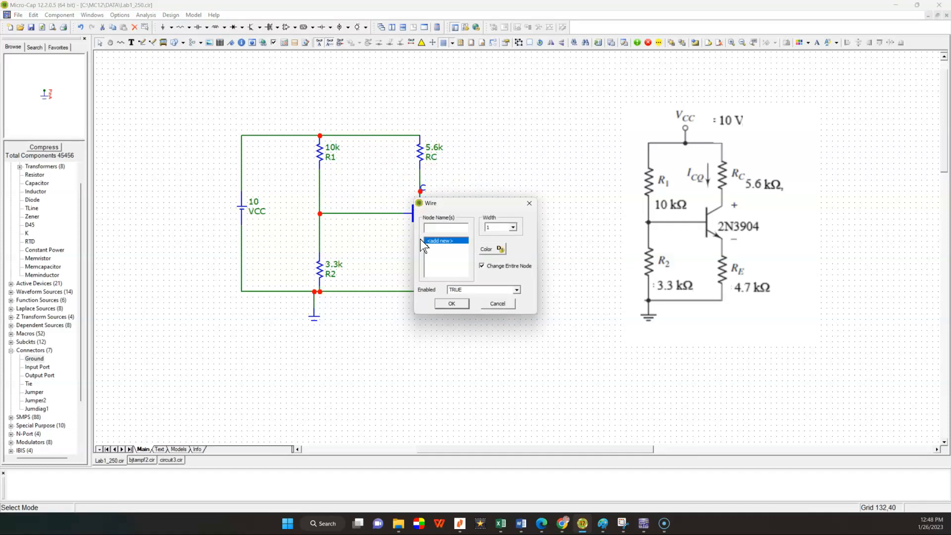
text(E)
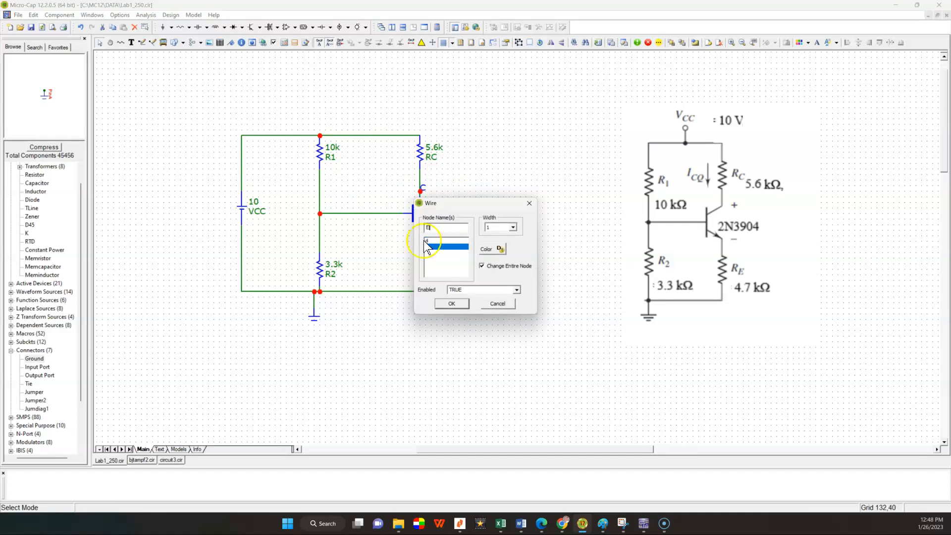
click(451, 303)
Step: Name the wire junction joining R1, R2 and the transistor's base as node B
mouse_move(319, 213)
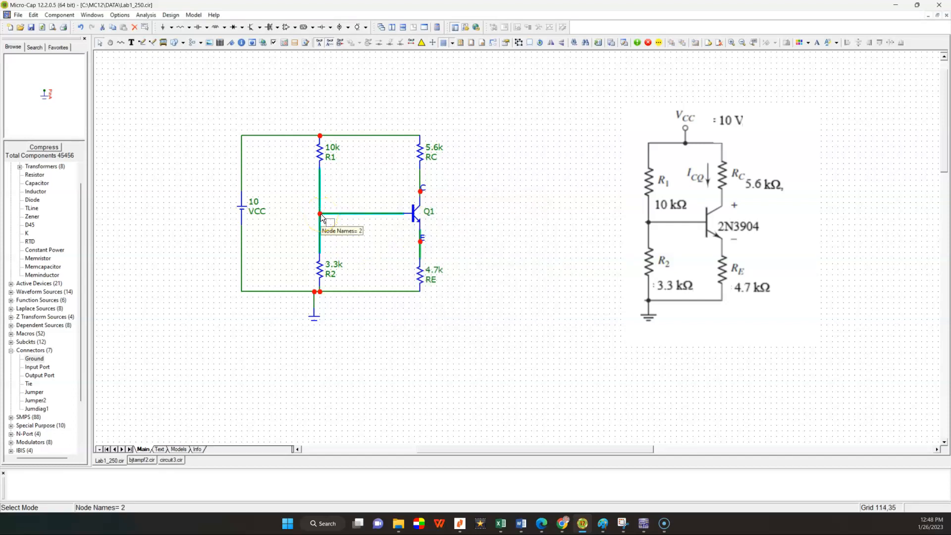
double_click(320, 213)
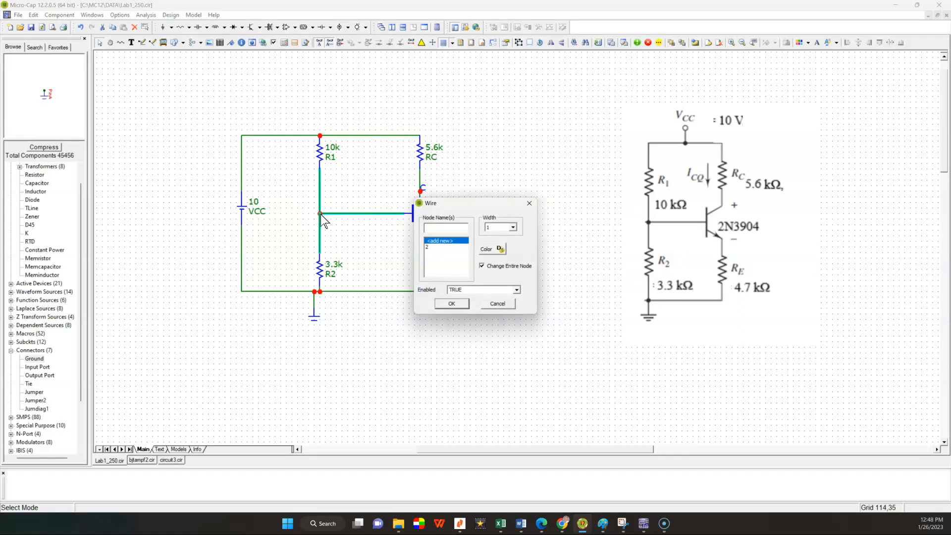
text(B)
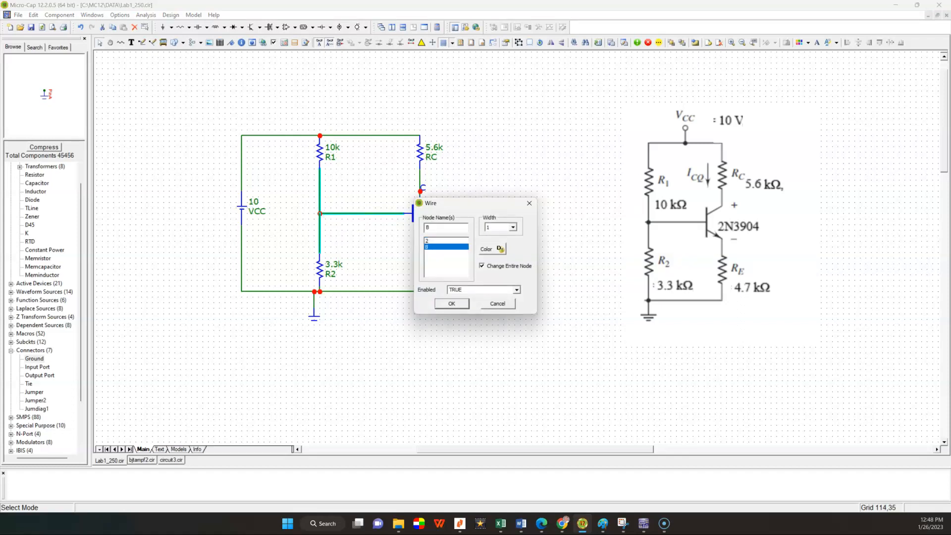
click(451, 303)
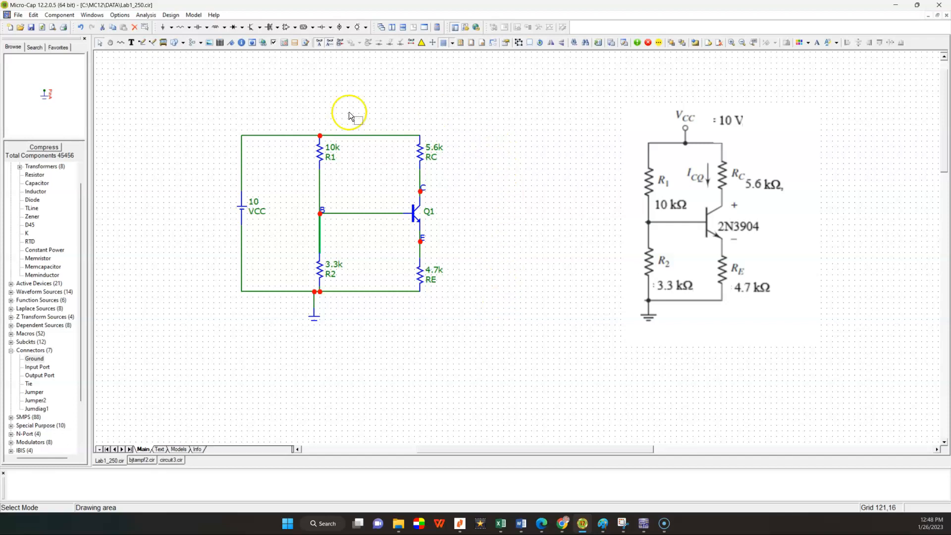
Step: Open the limits for a transient analysis of the circuit and set the number of points to 51
click(151, 17)
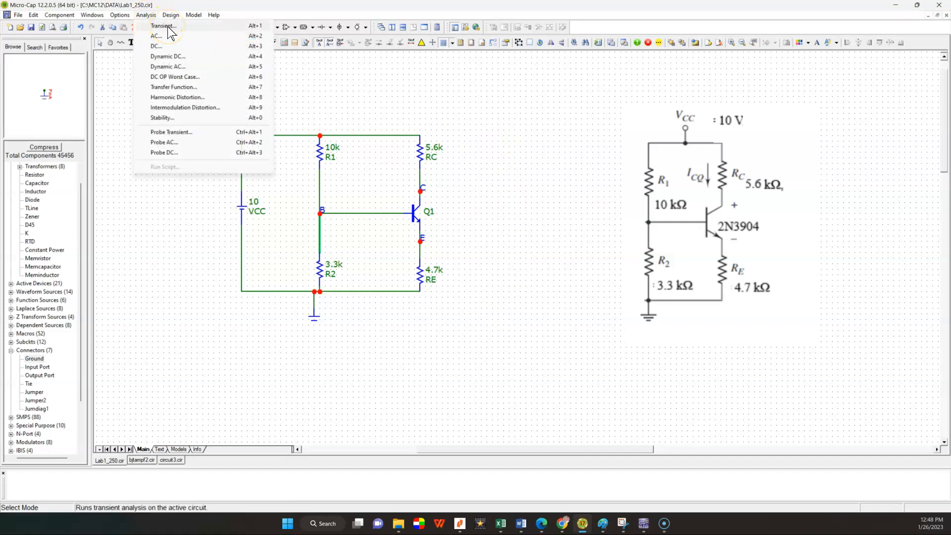
click(167, 26)
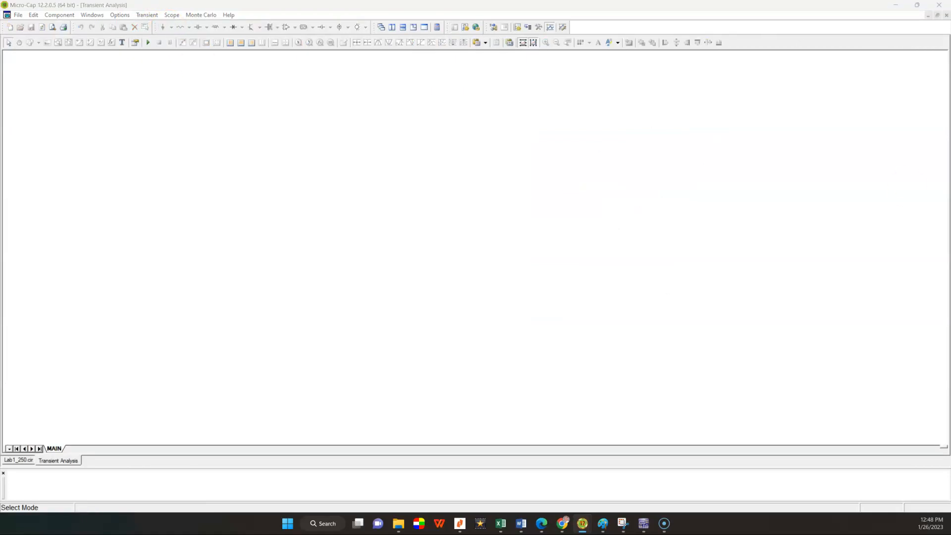
drag(572, 86, 464, 114)
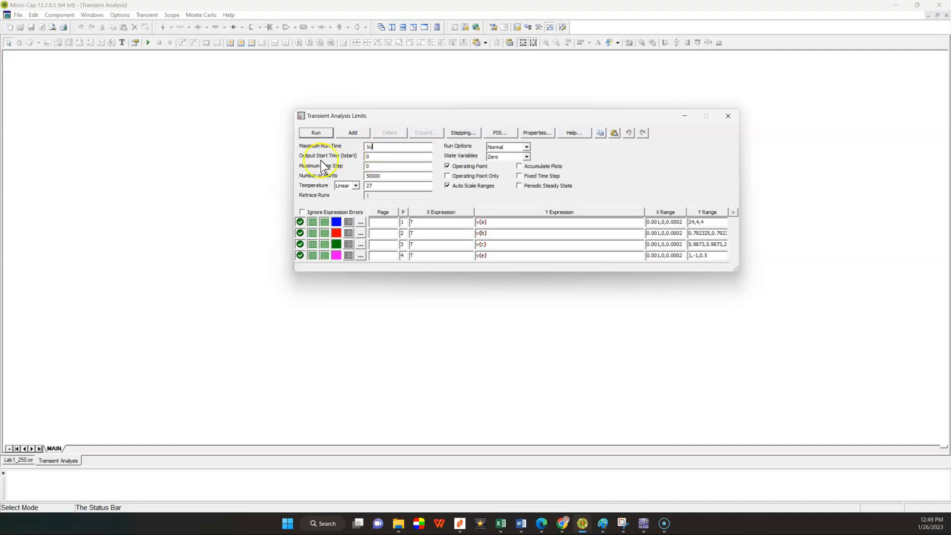
click(374, 148)
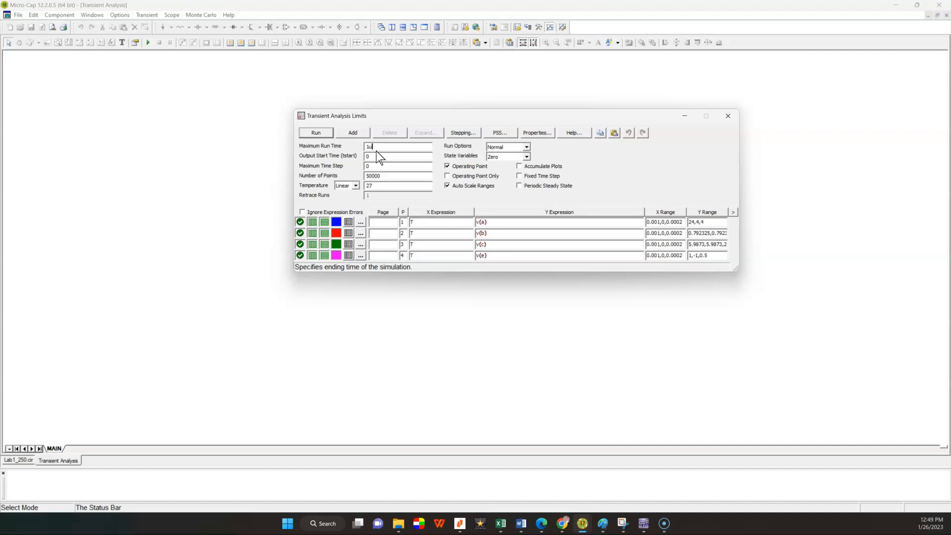
click(373, 180)
drag(383, 176, 374, 176)
key(BackSpace)
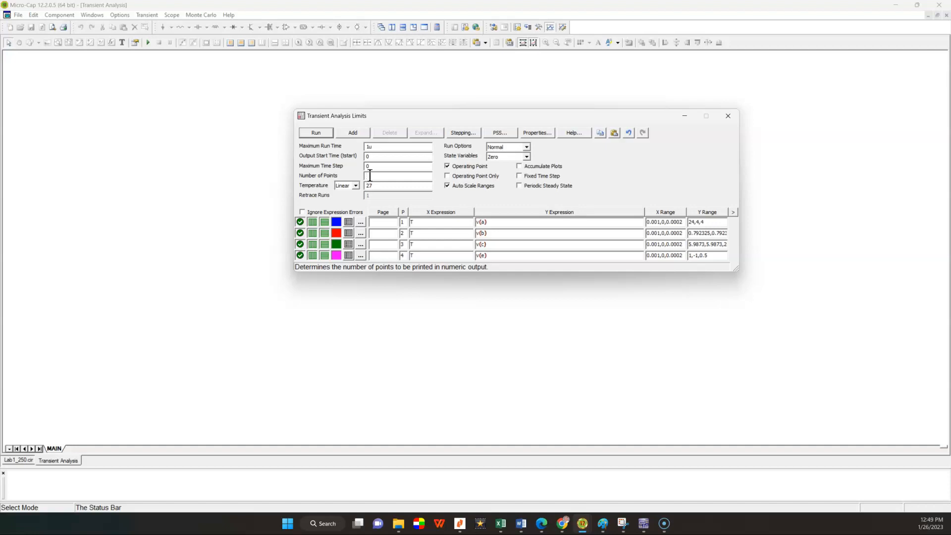
text(51)
click(391, 178)
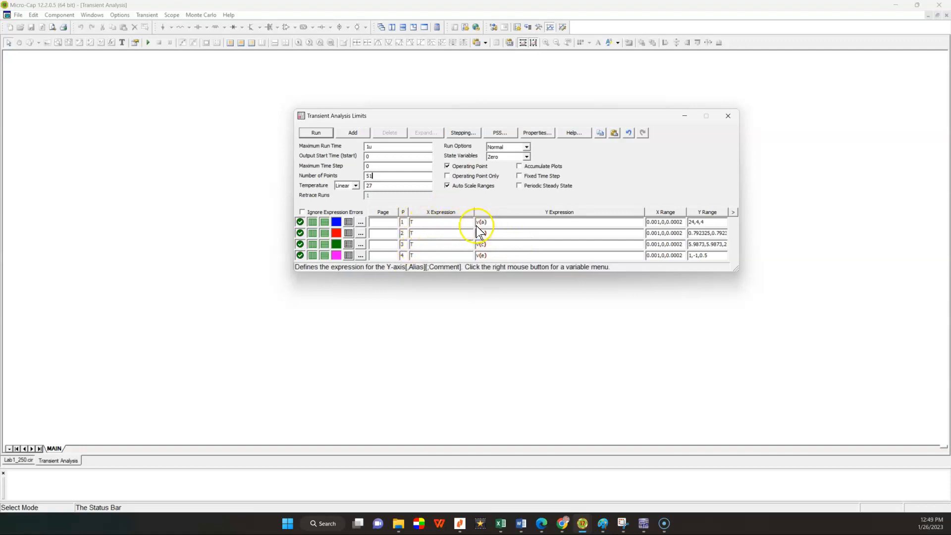
Step: Clear the plot group numbers of all four expression rows in the transient analysis limits
click(402, 223)
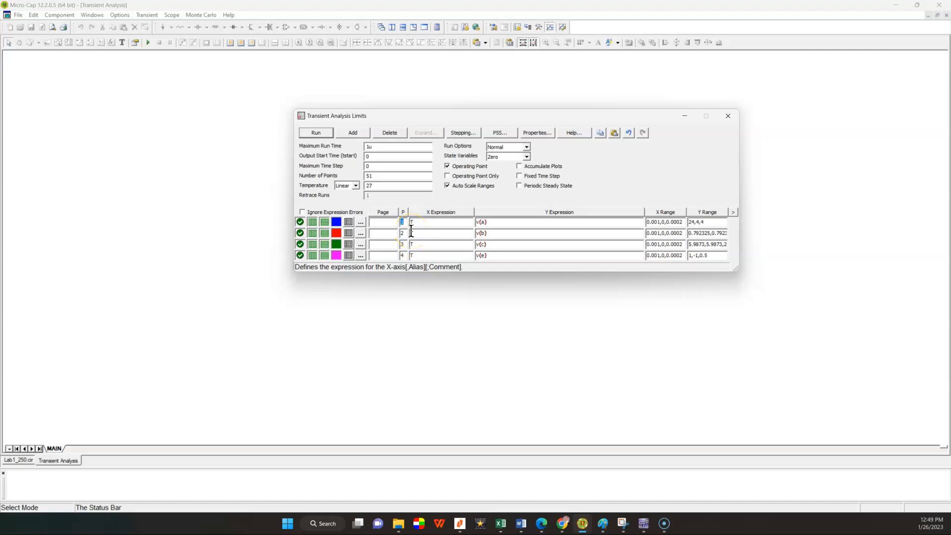
key(Delete)
click(404, 232)
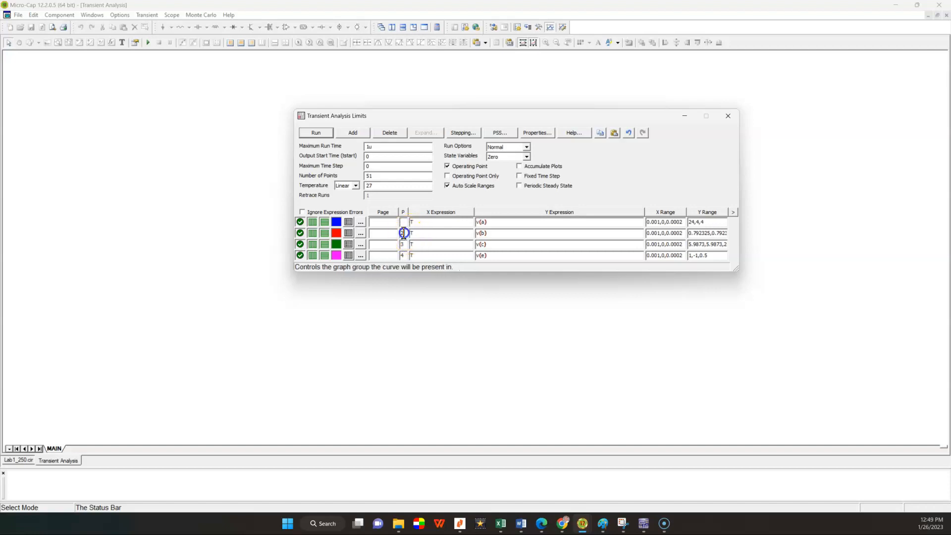
key(Delete)
click(402, 243)
key(Delete)
click(402, 255)
key(Delete)
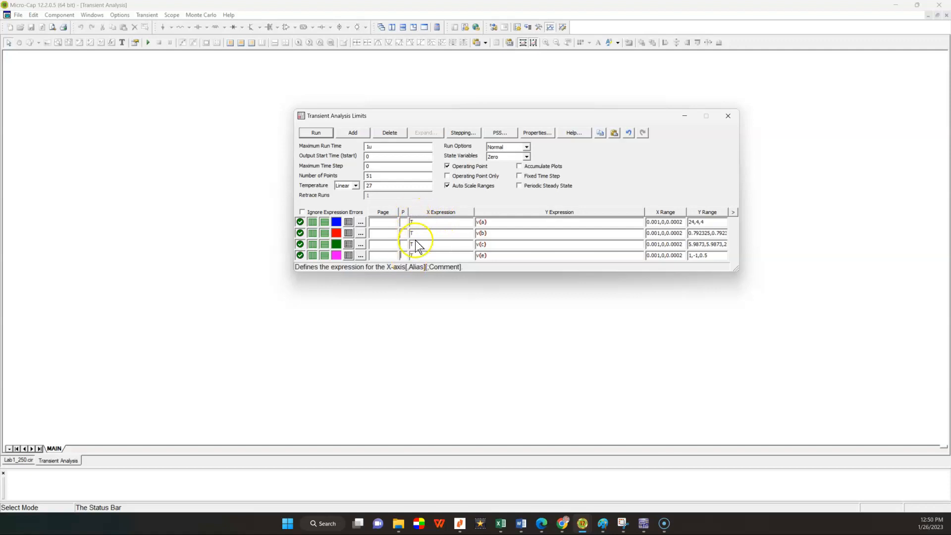
Step: Change the first row's Y expression to v(C)
click(481, 222)
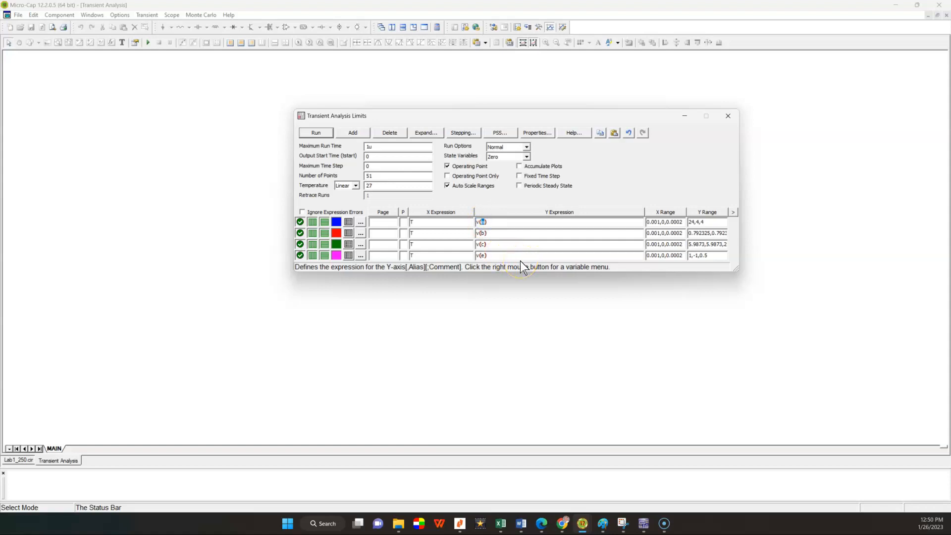
text(C)
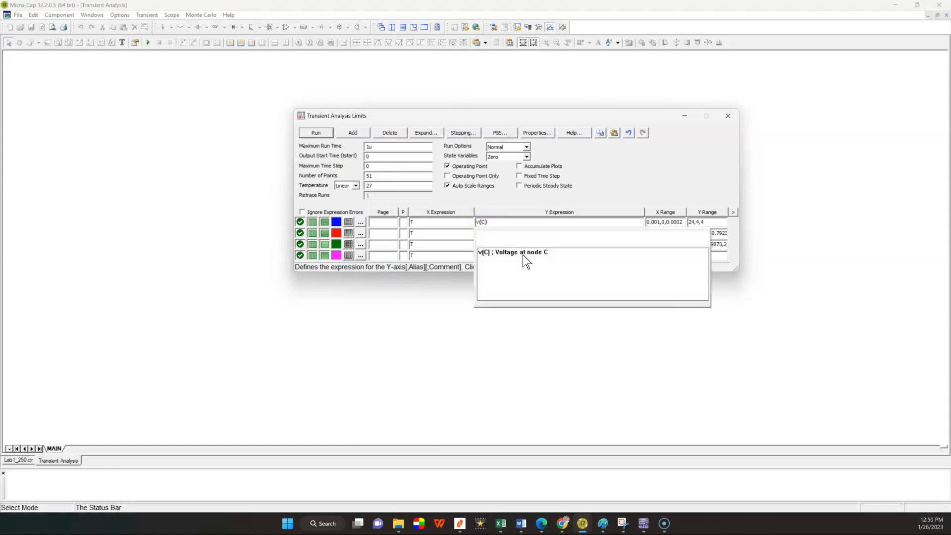
click(515, 225)
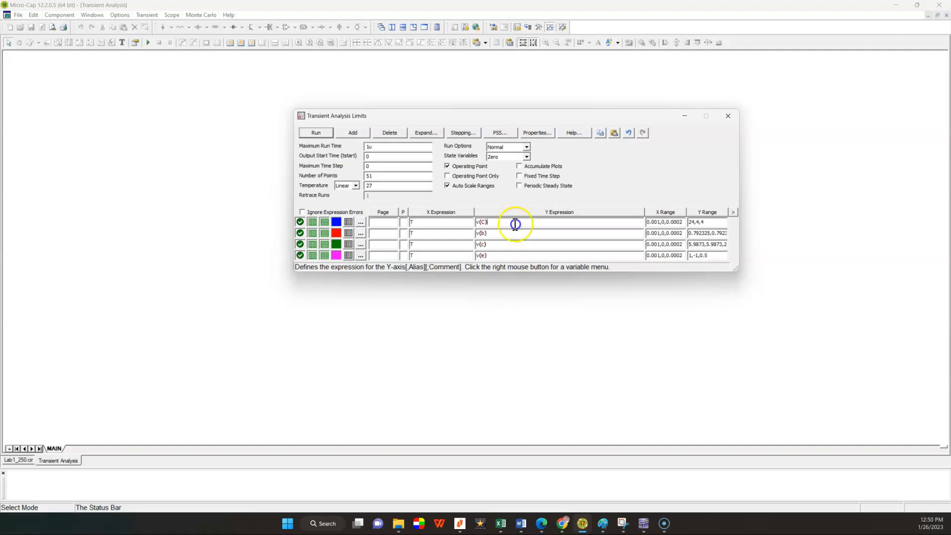
Step: Change the second row's Y expression to v(E) and the third row's to v(B)
click(482, 232)
key(BackSpace)
text(E)
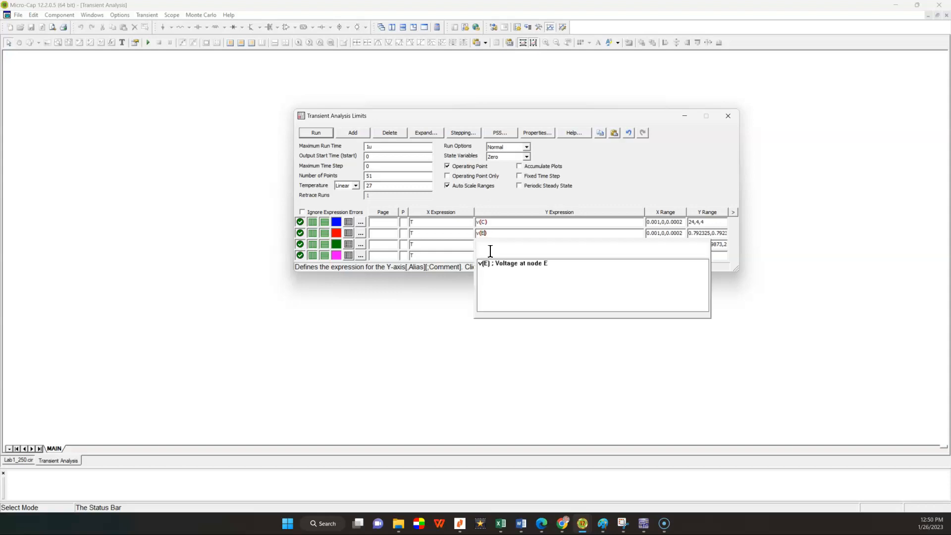
click(515, 239)
click(482, 244)
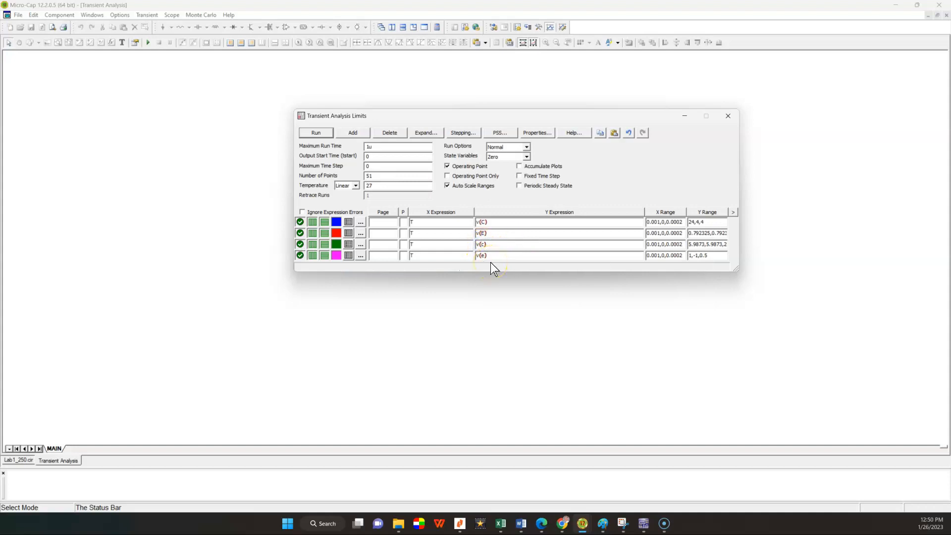
key(BackSpace)
text(B)
key(Delete)
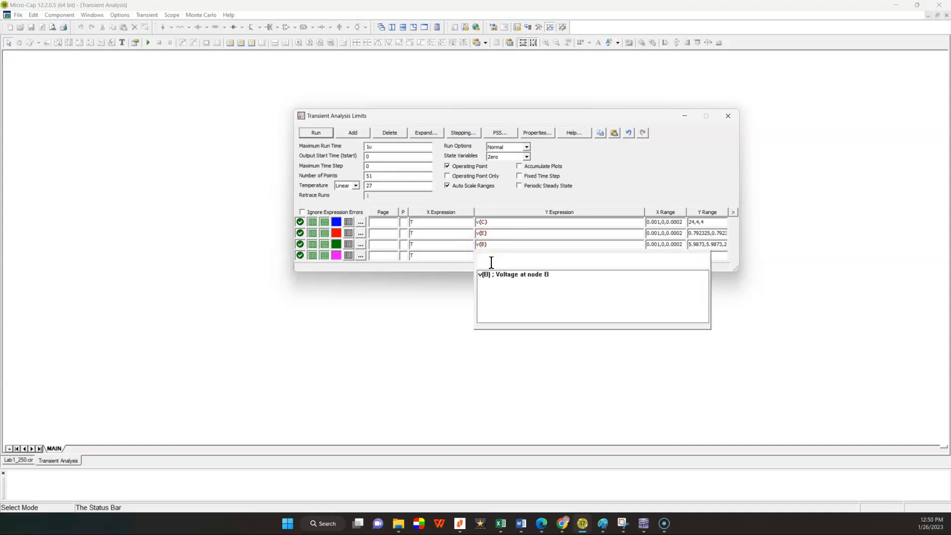
click(581, 242)
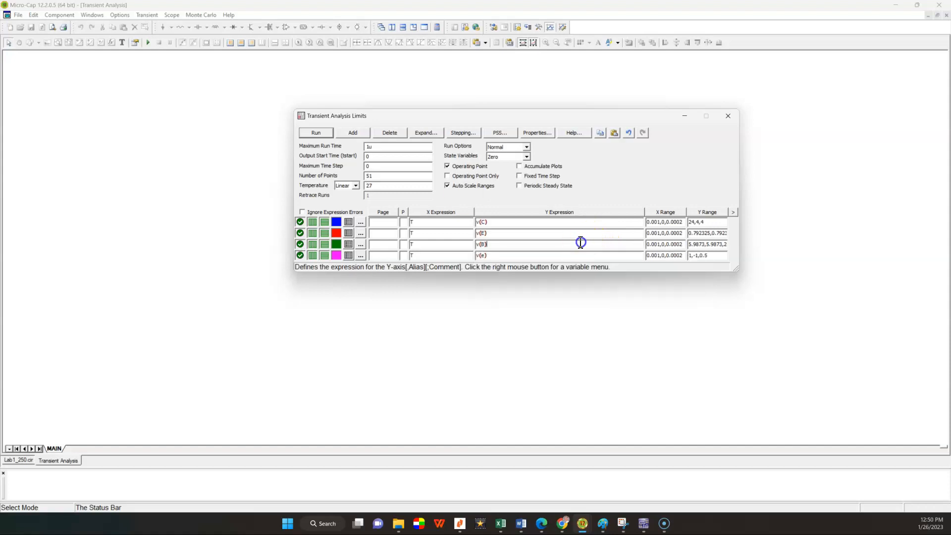
Step: Clear the fourth row's X and Y expressions, and set the X and Y ranges of all rows to AutoAlways
drag(488, 256, 476, 258)
click(436, 256)
click(669, 212)
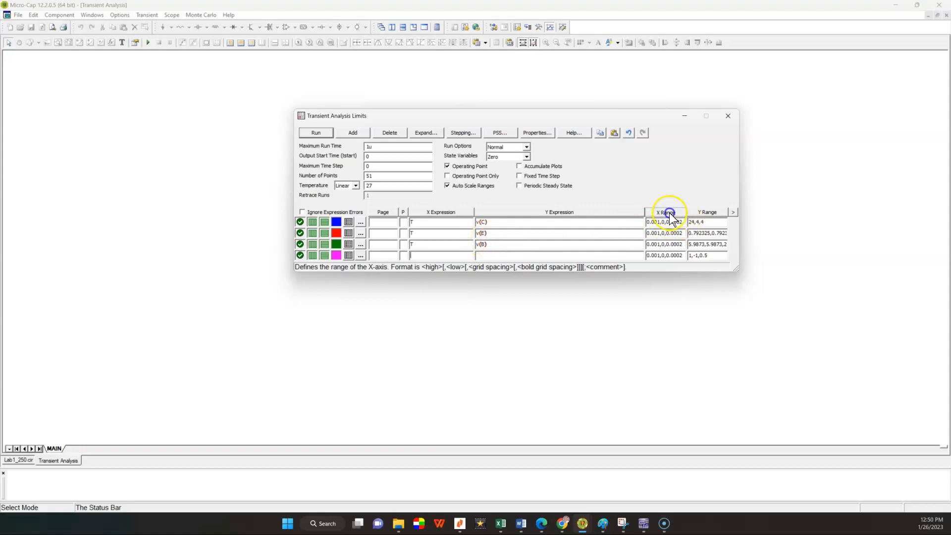
click(663, 233)
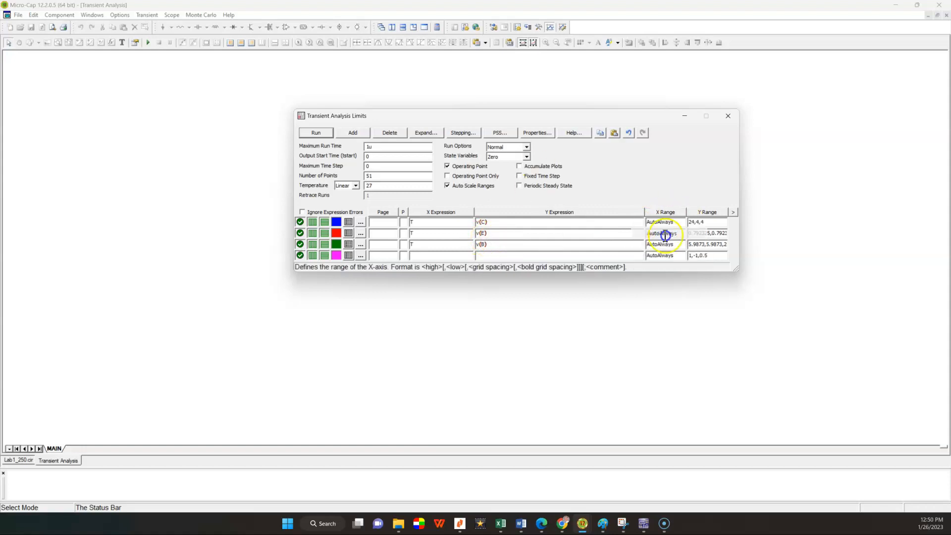
click(708, 213)
click(702, 233)
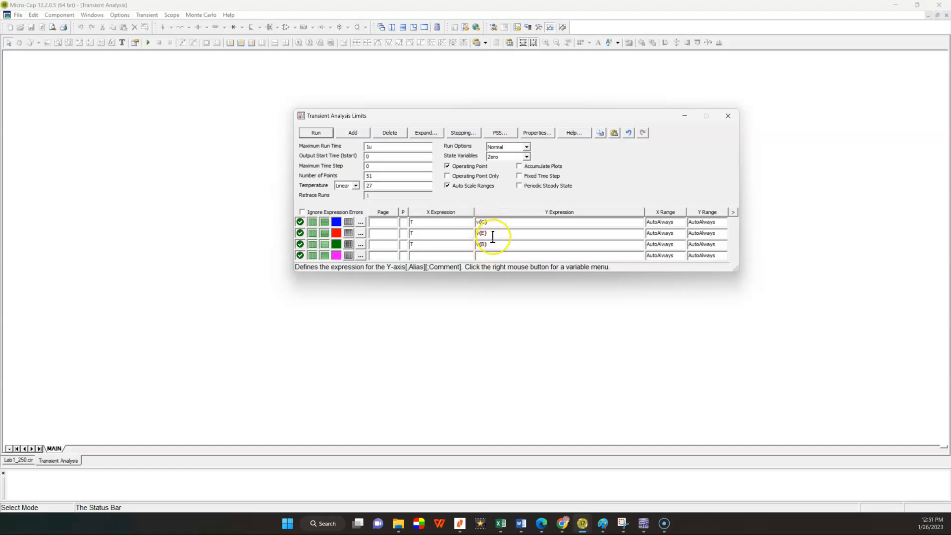
Step: Assign v(C), v(E) and v(B) to plot groups 1, 2 and 3, and run the transient analysis
click(405, 223)
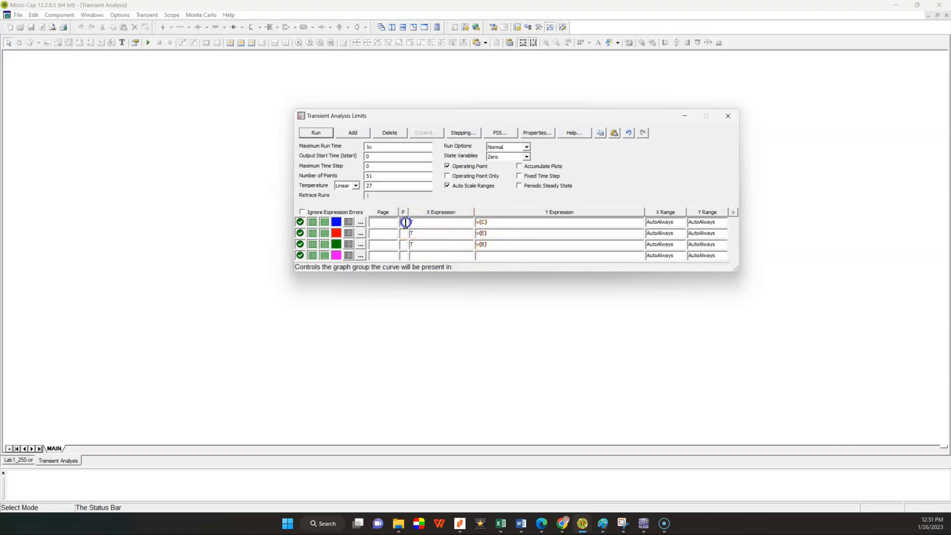
text(1)
click(406, 234)
text(2)
click(403, 246)
text(3)
click(444, 243)
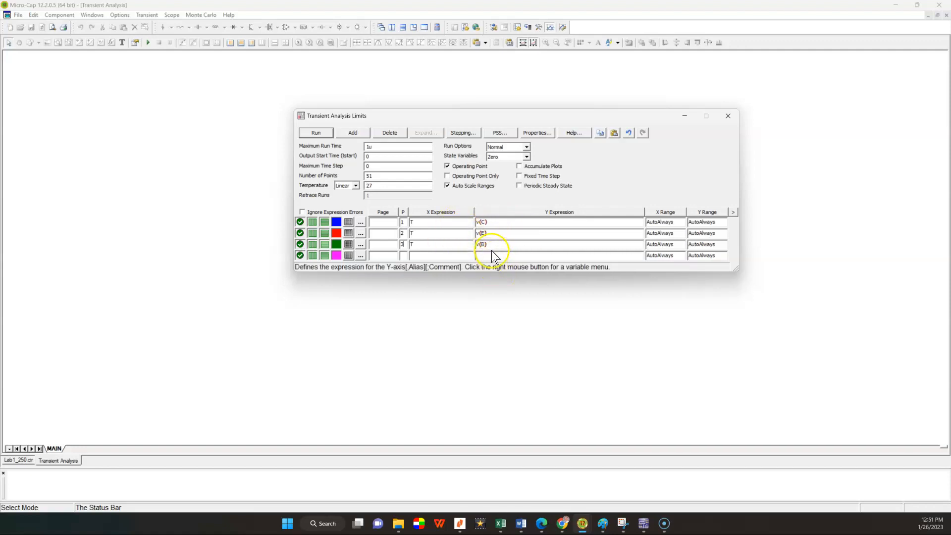
click(317, 133)
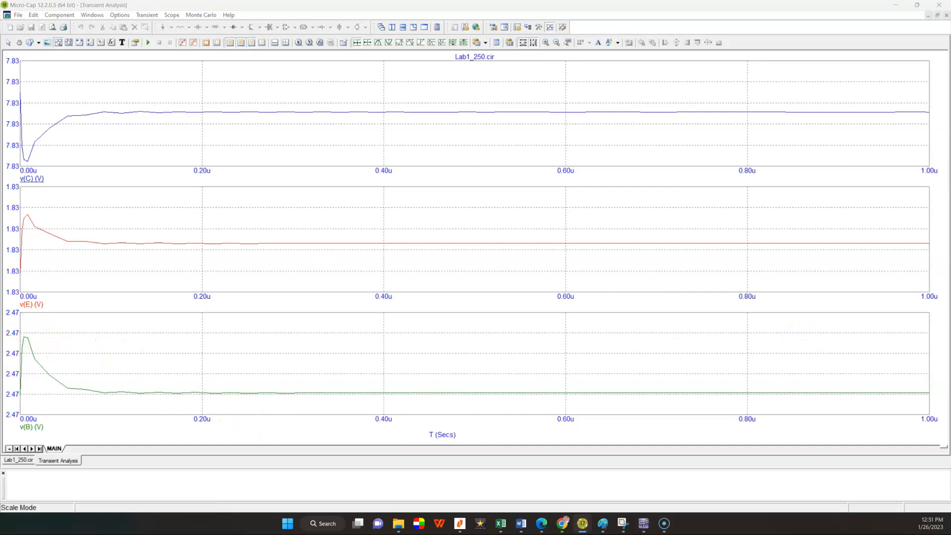
Step: Set the v(B) plot's Y scale to range from 0 to 3 with a grid spacing of 1
key(F10)
drag(582, 117, 486, 153)
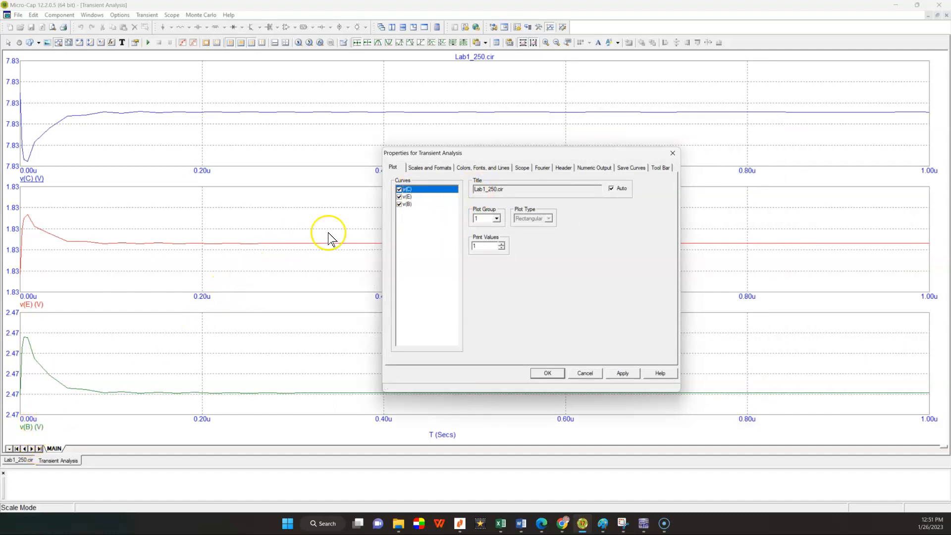
click(403, 204)
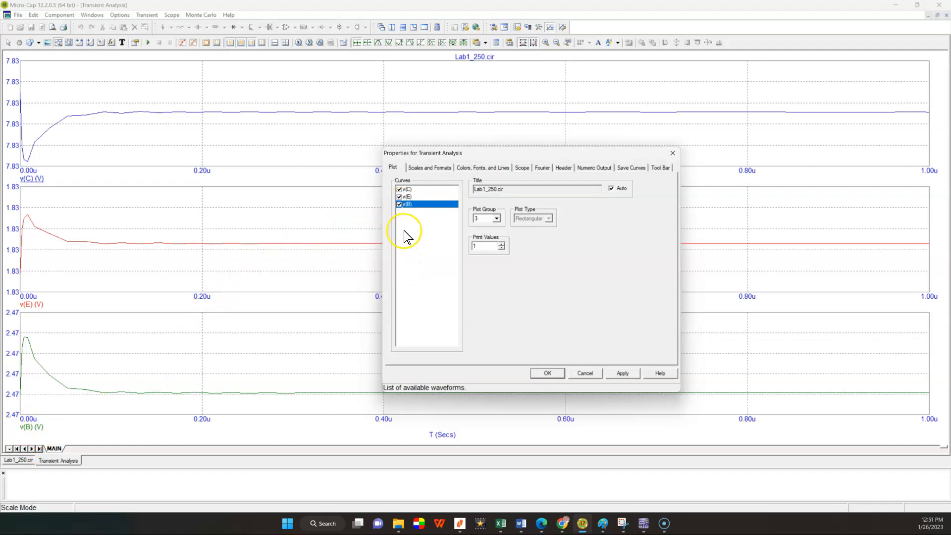
click(417, 167)
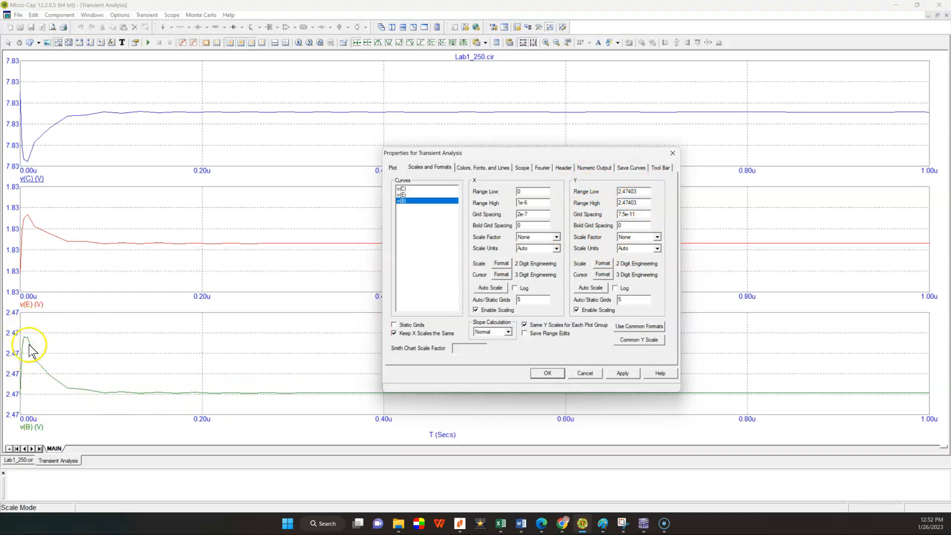
drag(639, 192, 599, 199)
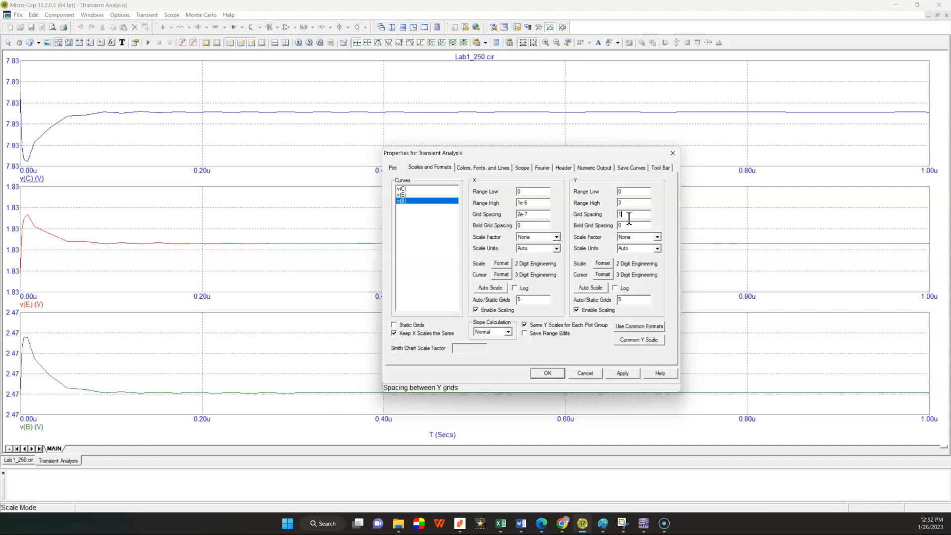
click(622, 374)
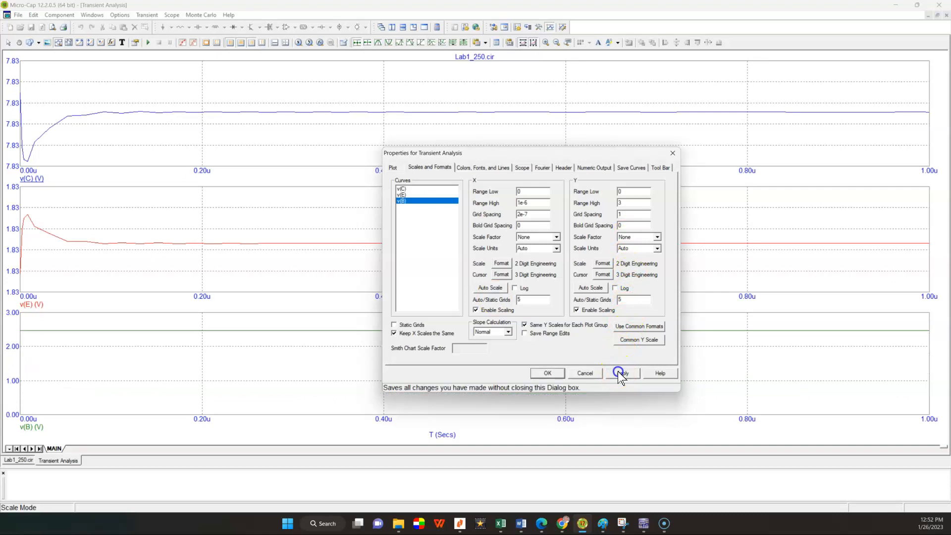
click(548, 373)
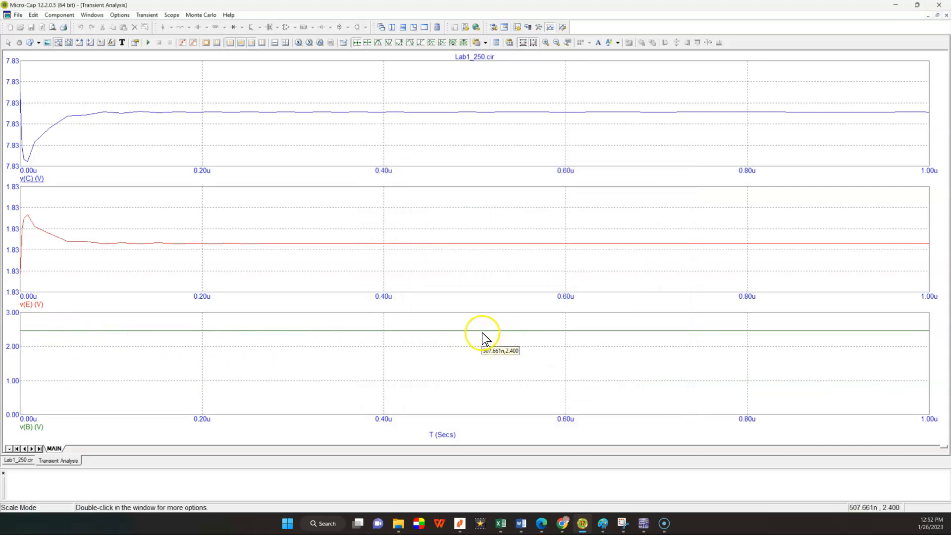
Step: Set the line width of the v(B) curve to 3
double_click(34, 333)
click(418, 208)
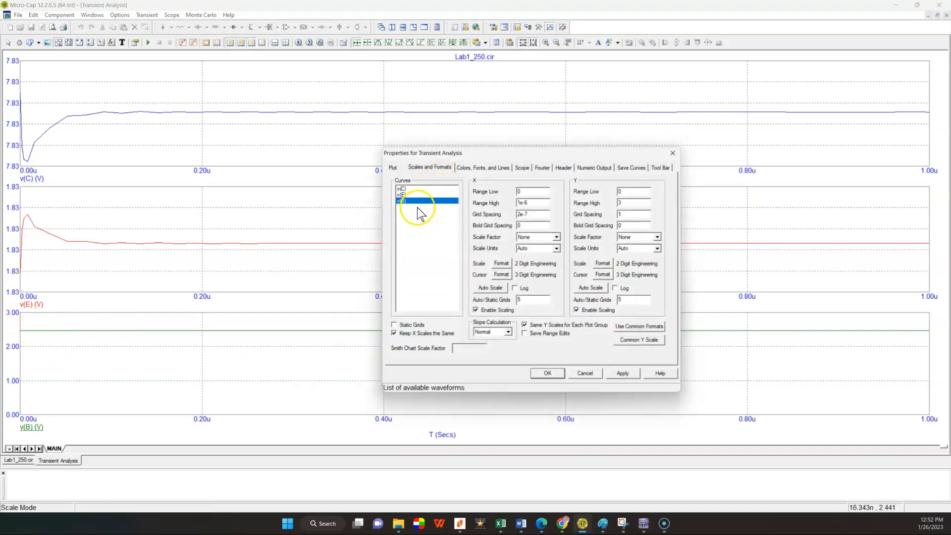
click(465, 168)
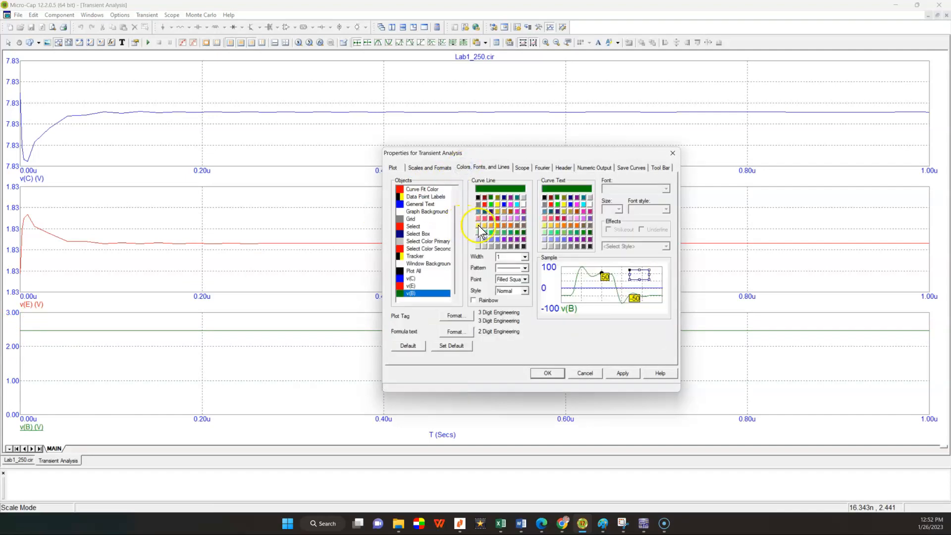
click(525, 256)
click(516, 277)
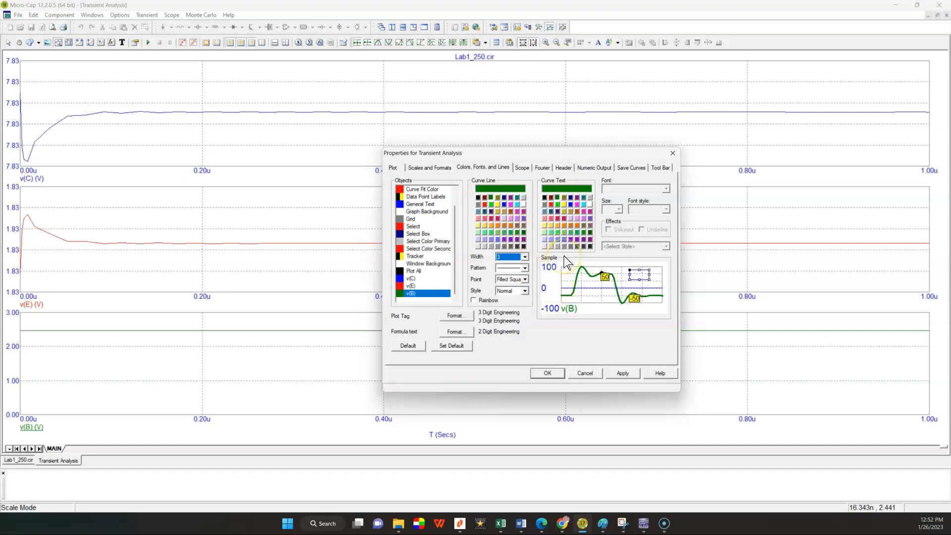
click(619, 374)
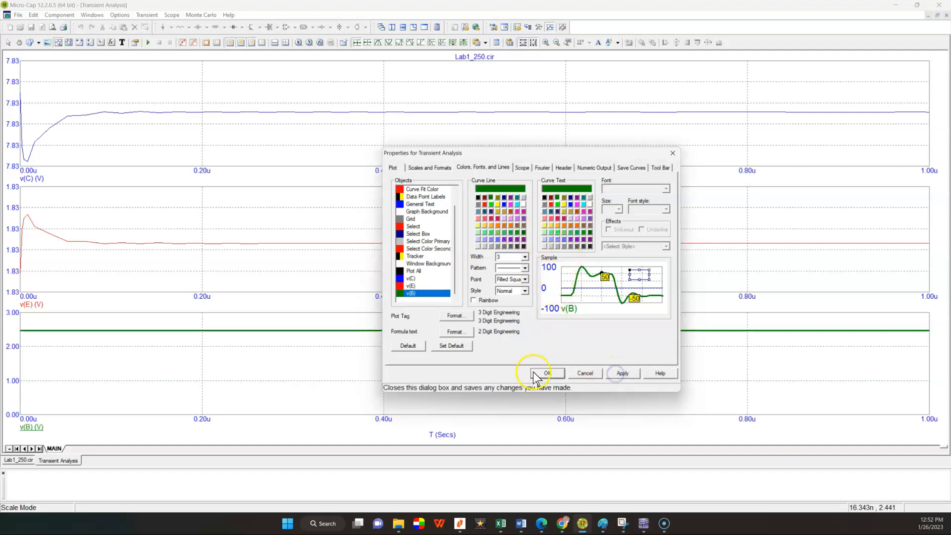
click(537, 377)
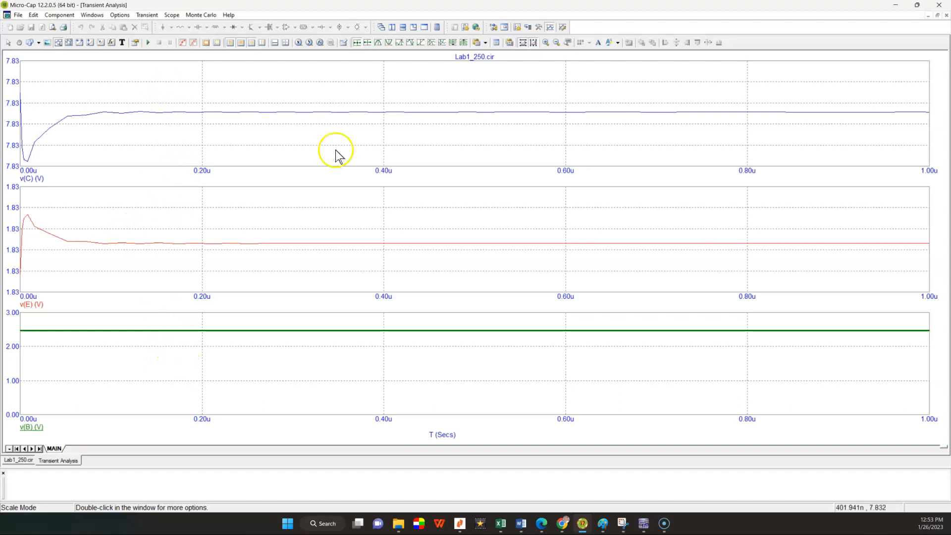
Step: Open the numeric output of the transient analysis and read the DC operating point voltages and Q1's parameters
click(151, 15)
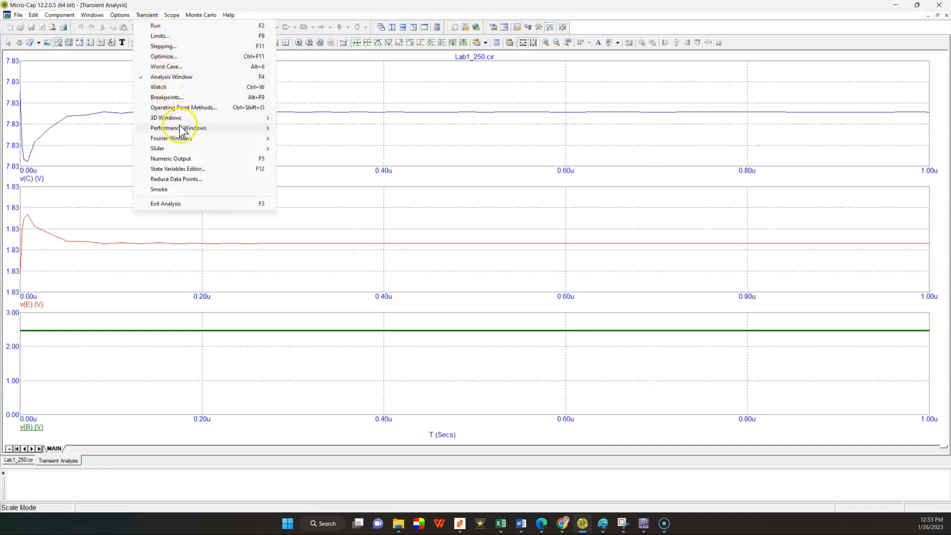
click(183, 158)
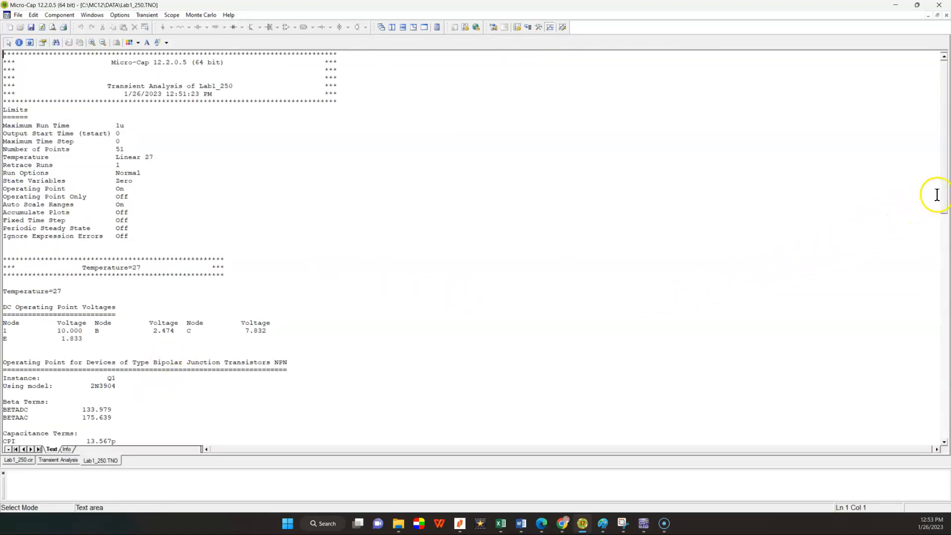
drag(944, 191, 937, 238)
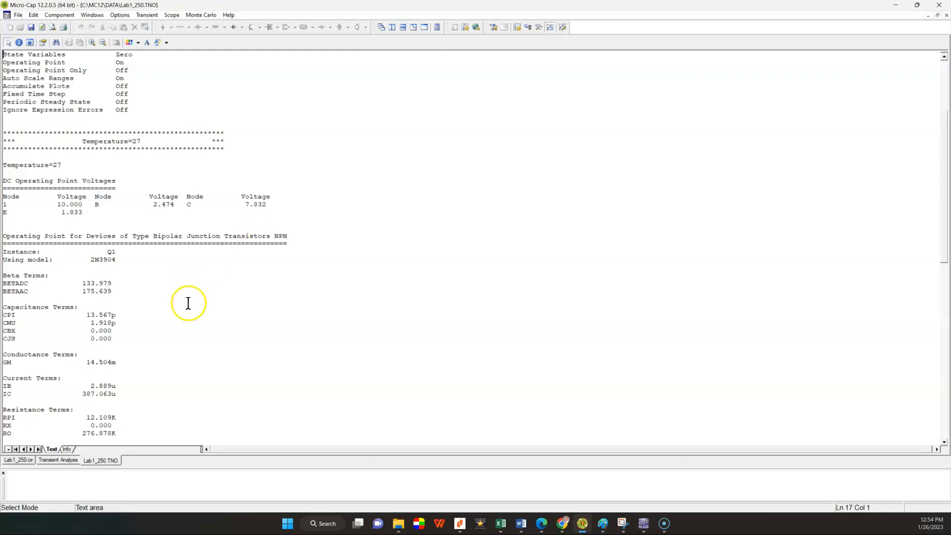
scroll(188, 303, down, 5)
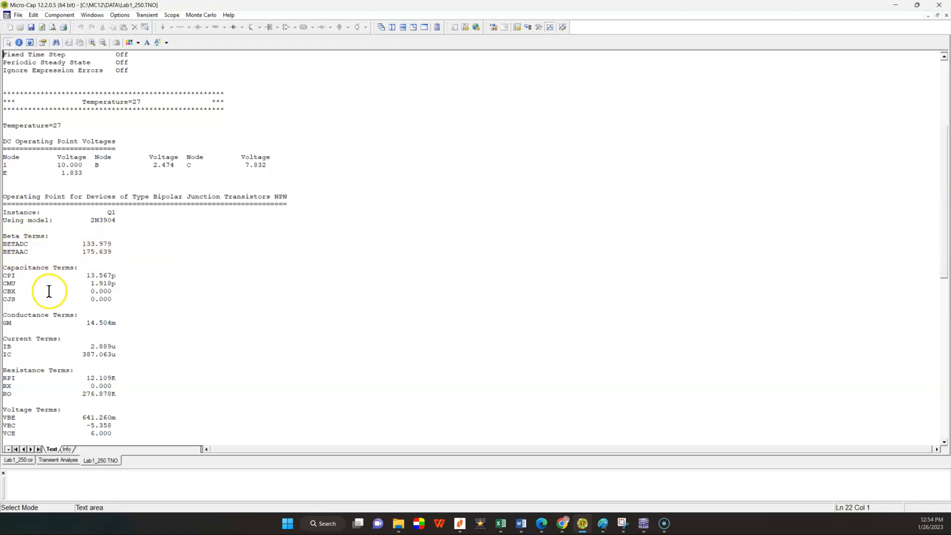
scroll(48, 291, down, 3)
scroll(49, 291, down, 3)
scroll(49, 291, down, 4)
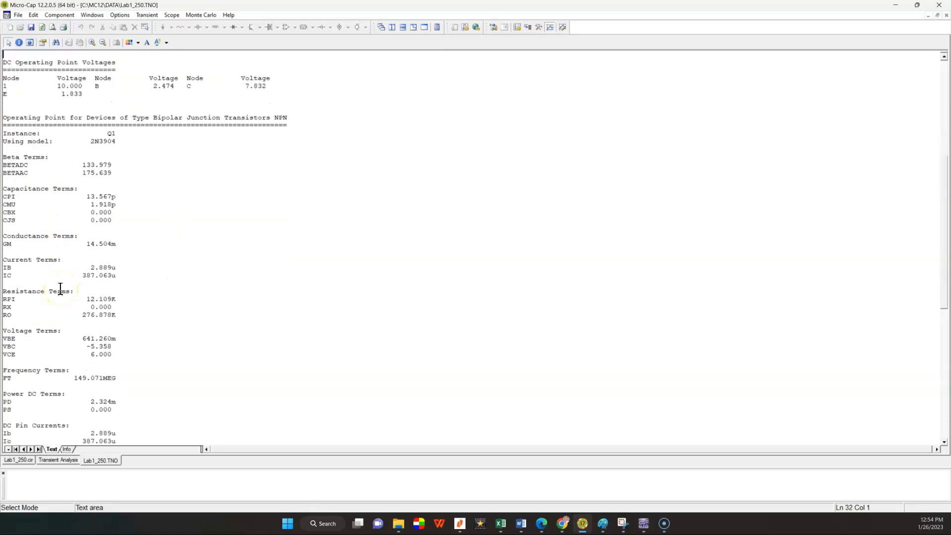
Step: Examine Q1's current, resistance and voltage terms, including VCE, in the numeric output
click(34, 207)
drag(60, 258, 40, 260)
click(52, 274)
drag(42, 352, 95, 354)
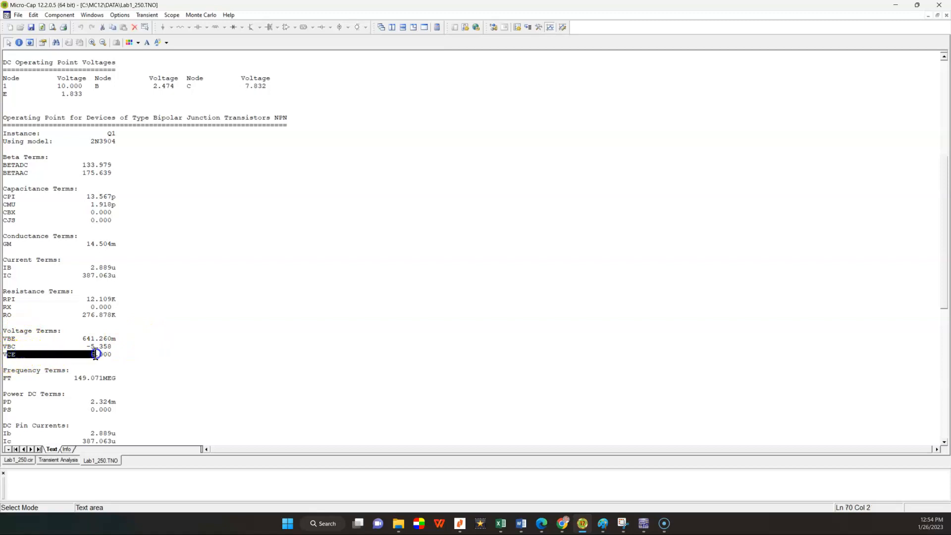
click(184, 357)
scroll(171, 346, down, 2)
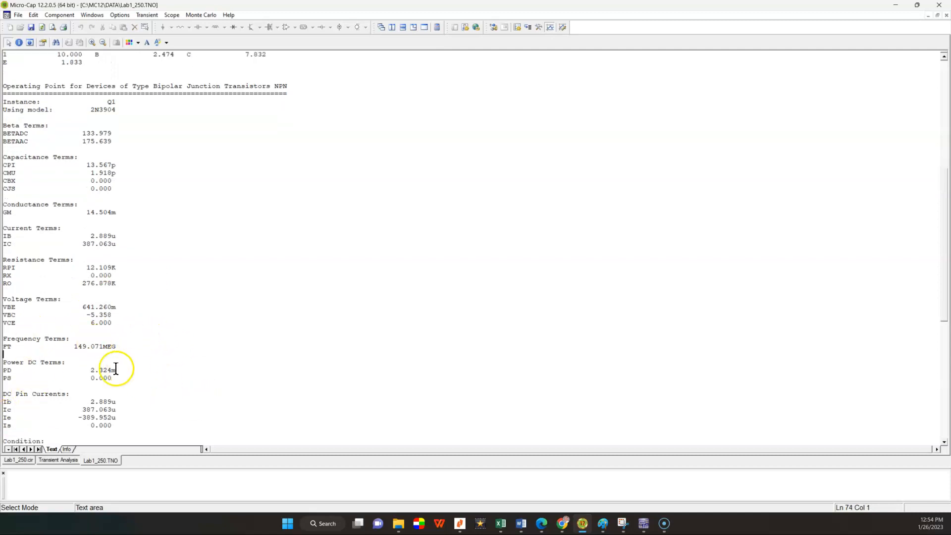
scroll(278, 315, up, 4)
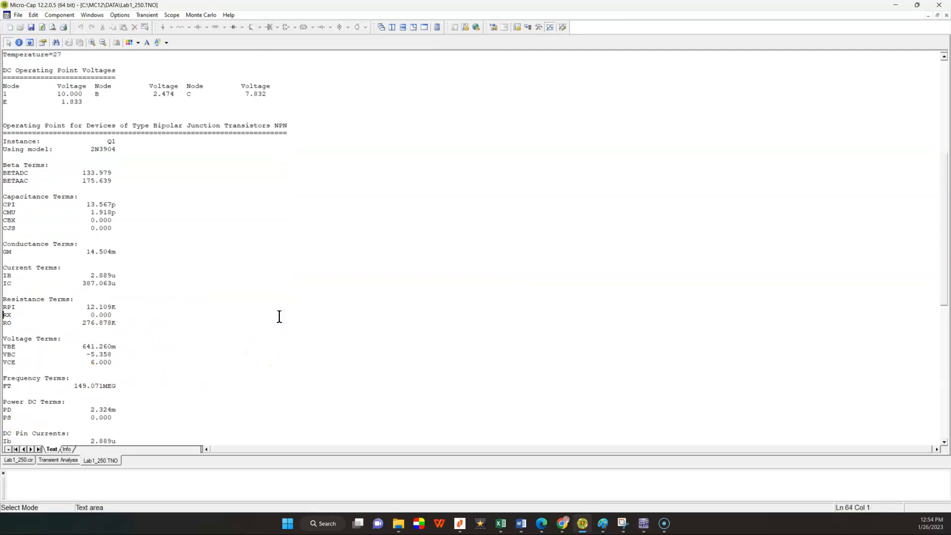
scroll(278, 317, up, 4)
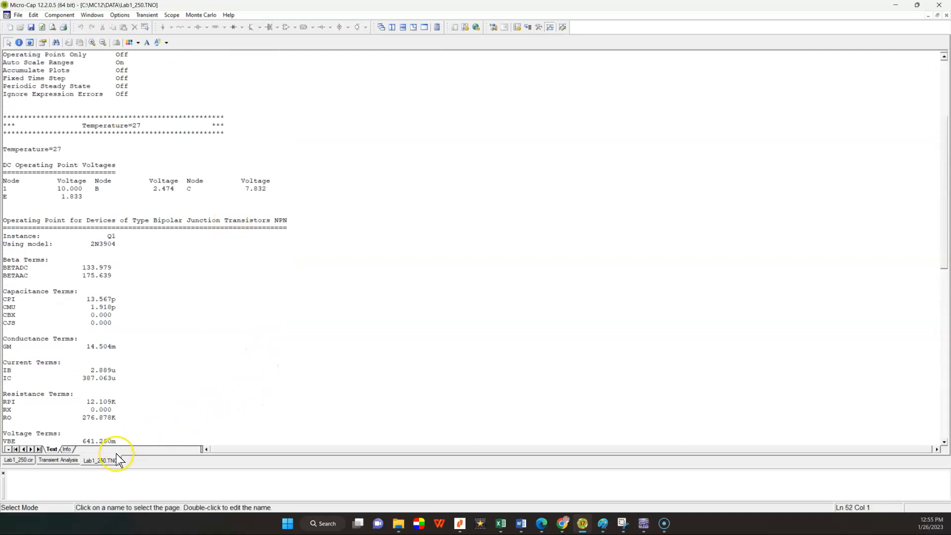
Step: Return to the Lab1_250.cir schematic and display the node voltages on it
click(57, 459)
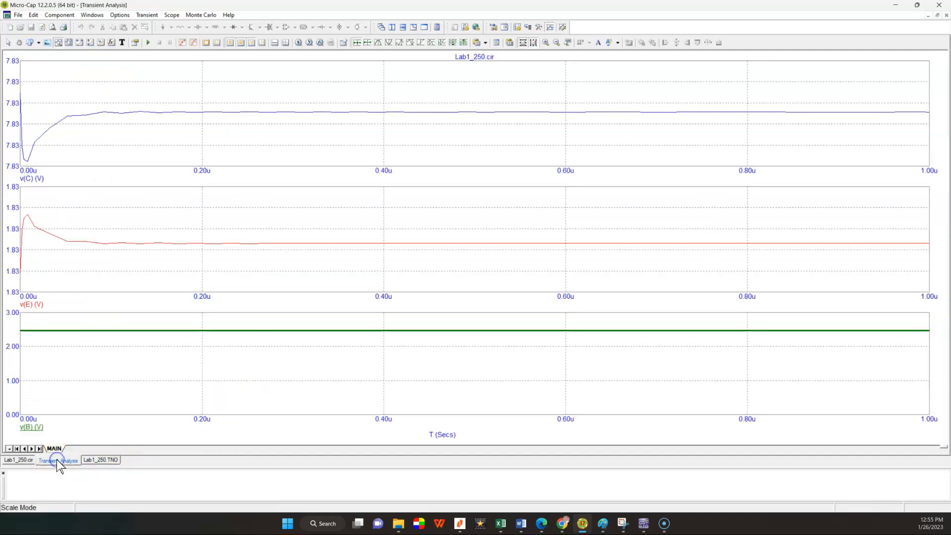
click(22, 461)
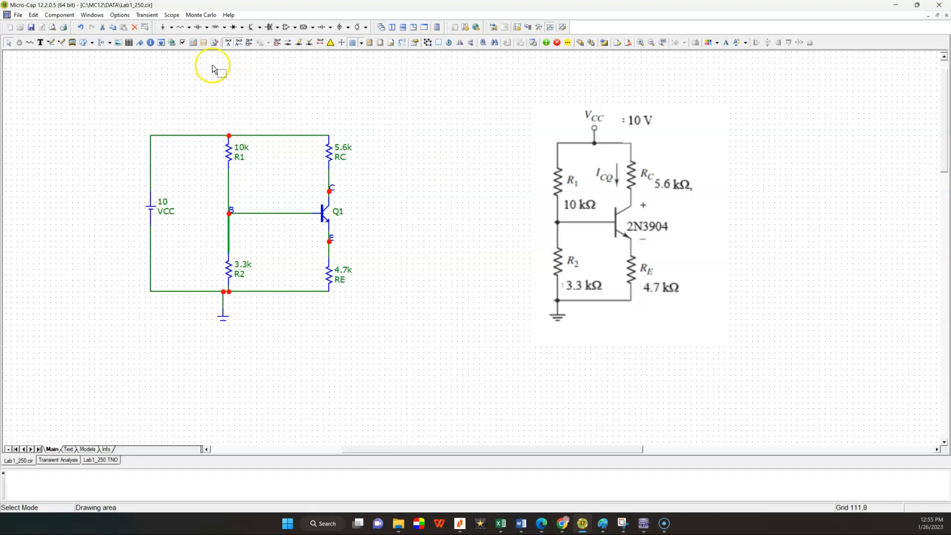
click(277, 44)
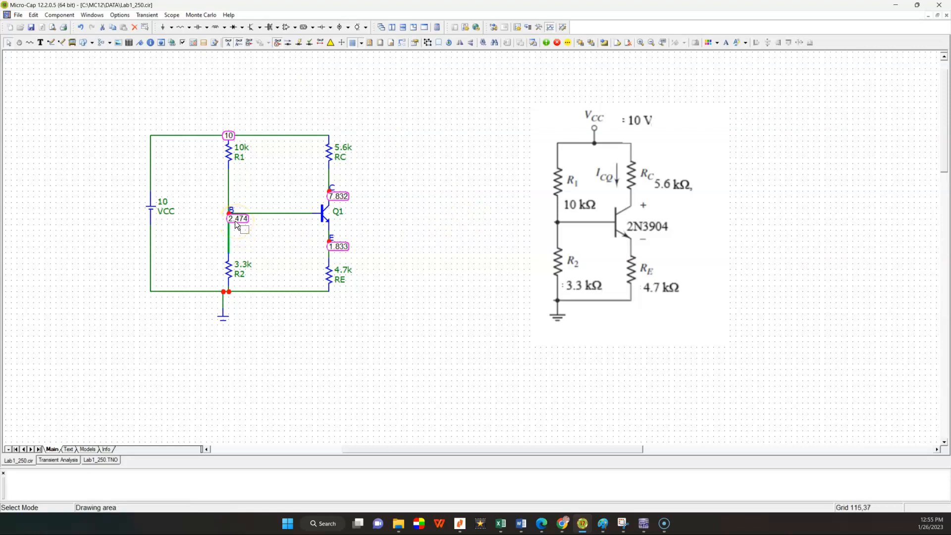
mouse_move(335, 202)
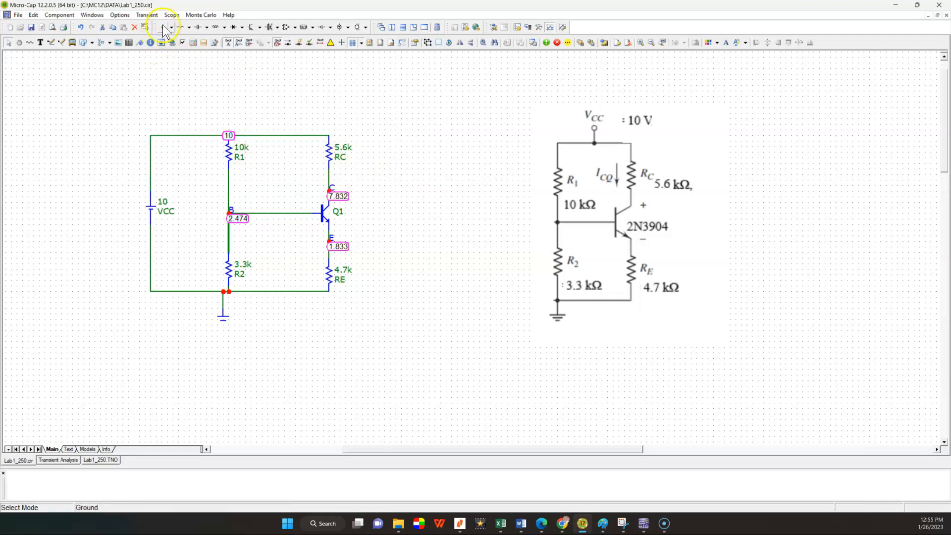
Step: Turn off the grid in the Lab1_250 schematic
click(124, 14)
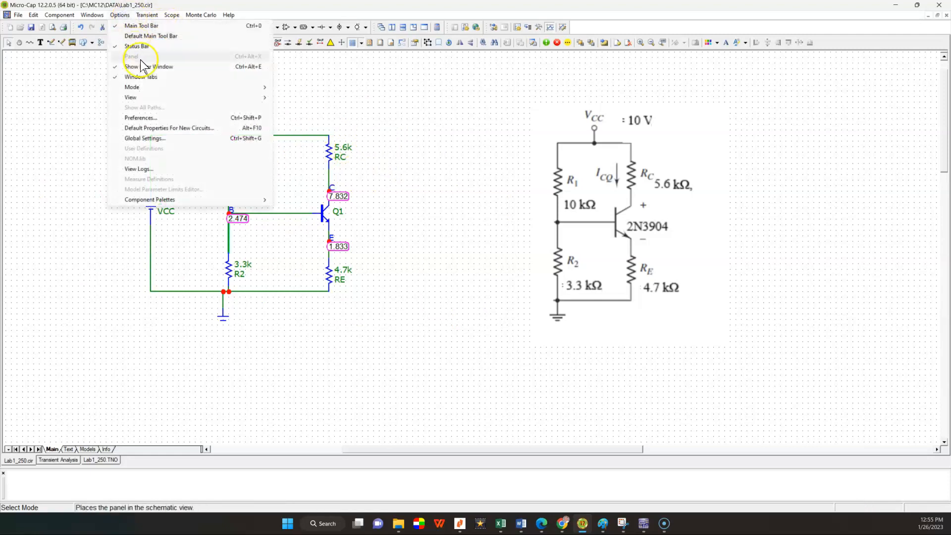
mouse_move(168, 99)
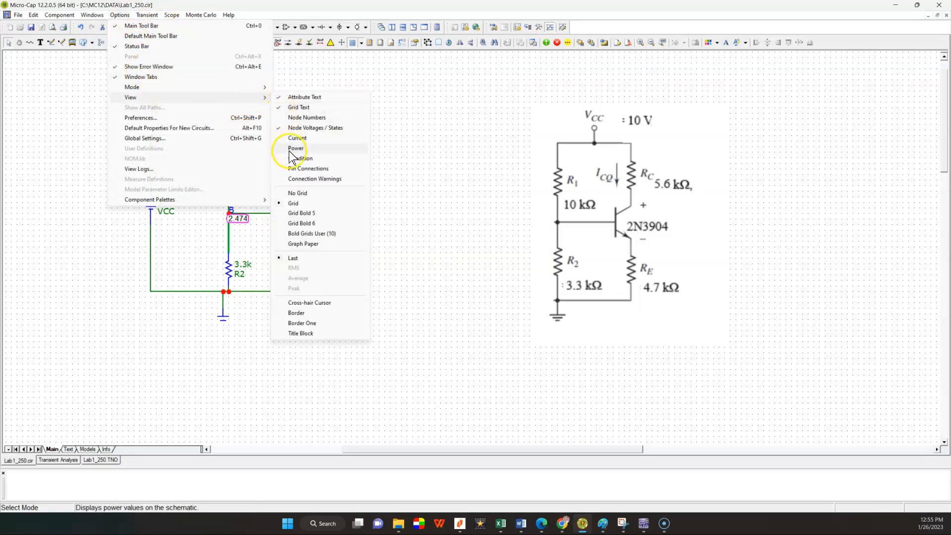
click(302, 192)
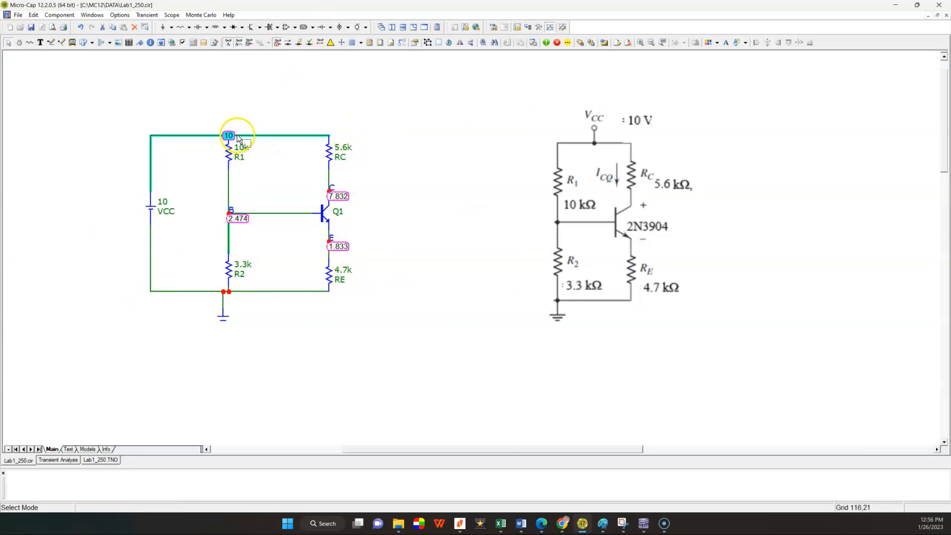
Step: Display the current values and the power values on the schematic alongside the node voltages
mouse_move(232, 138)
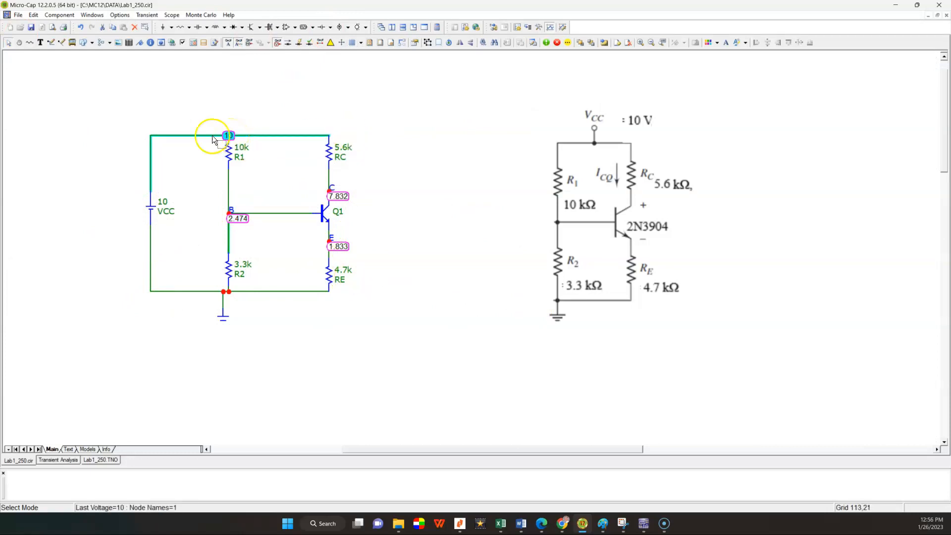
mouse_move(153, 215)
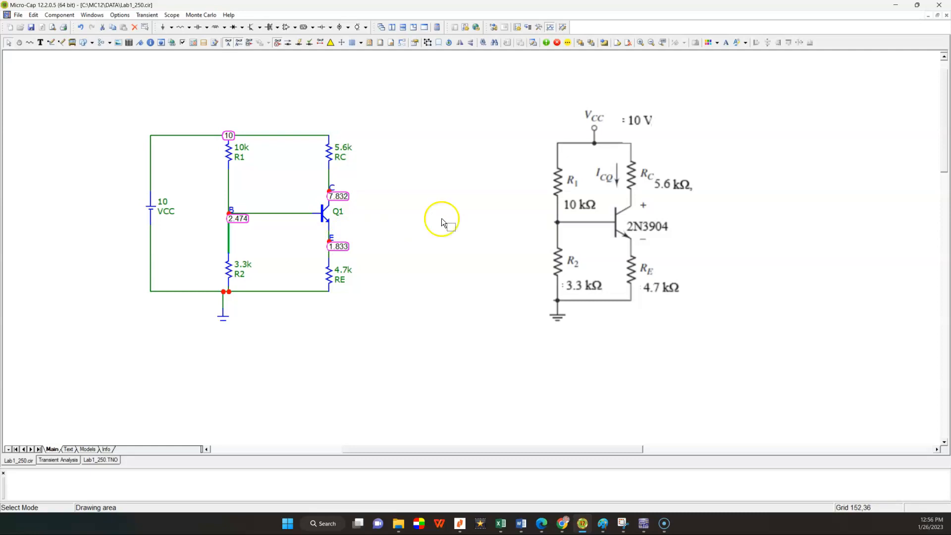
click(287, 45)
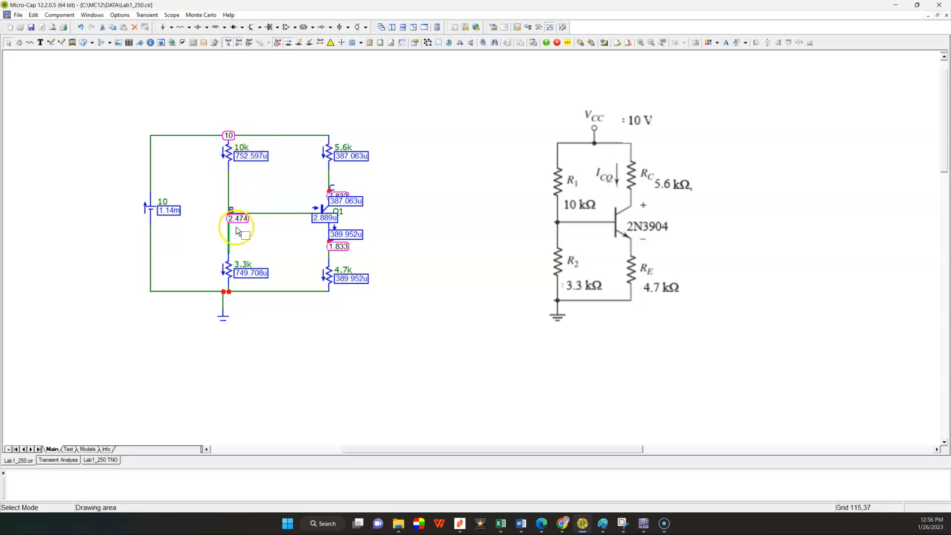
mouse_move(316, 220)
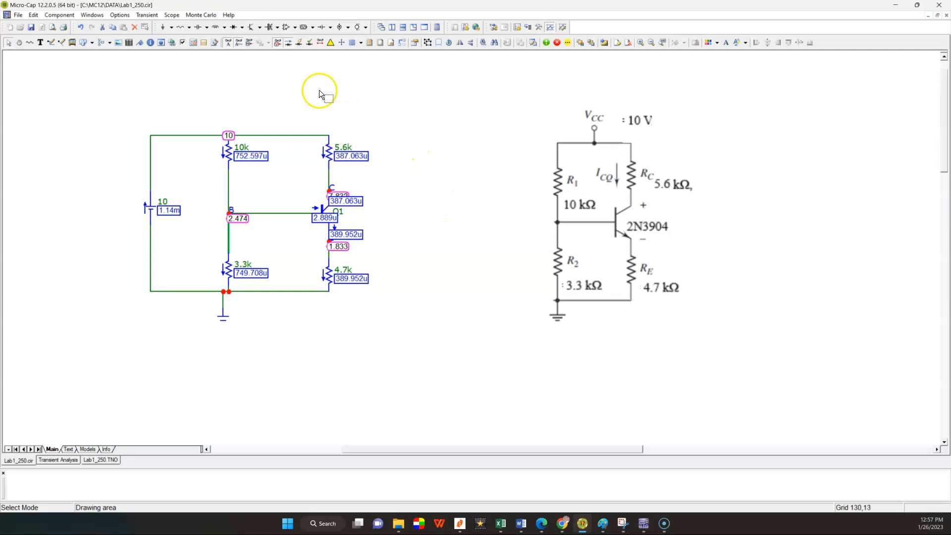
click(298, 43)
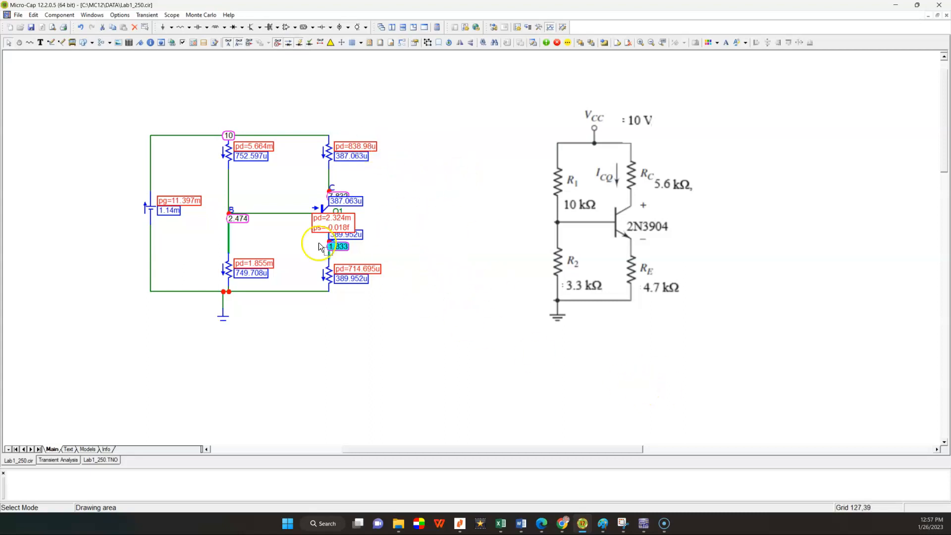
mouse_move(226, 139)
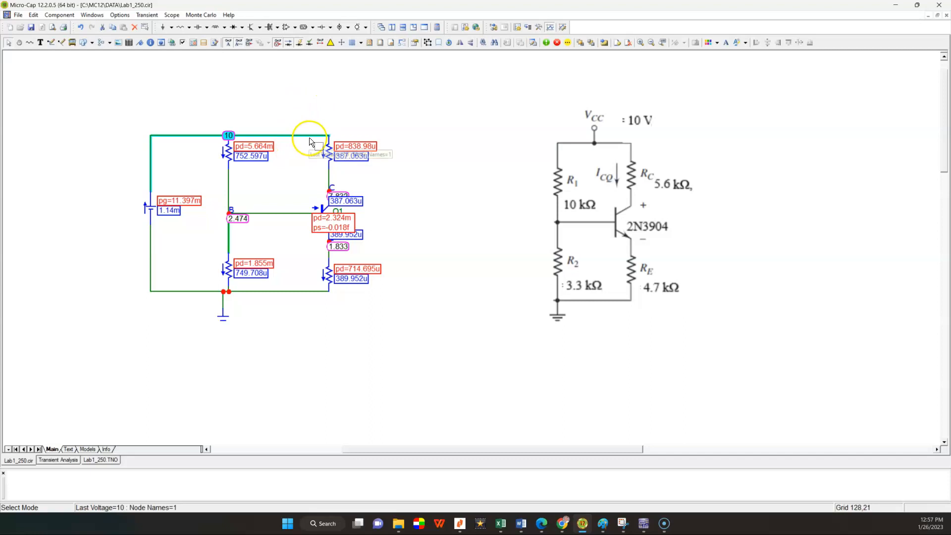
mouse_move(228, 187)
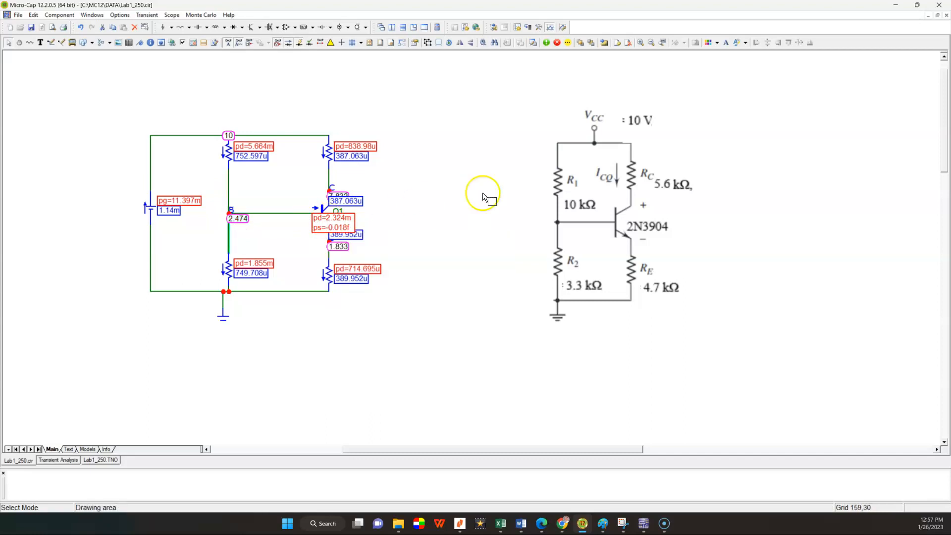
click(370, 224)
Step: Copy the entire circuit page to the clipboard in BMP format
click(31, 15)
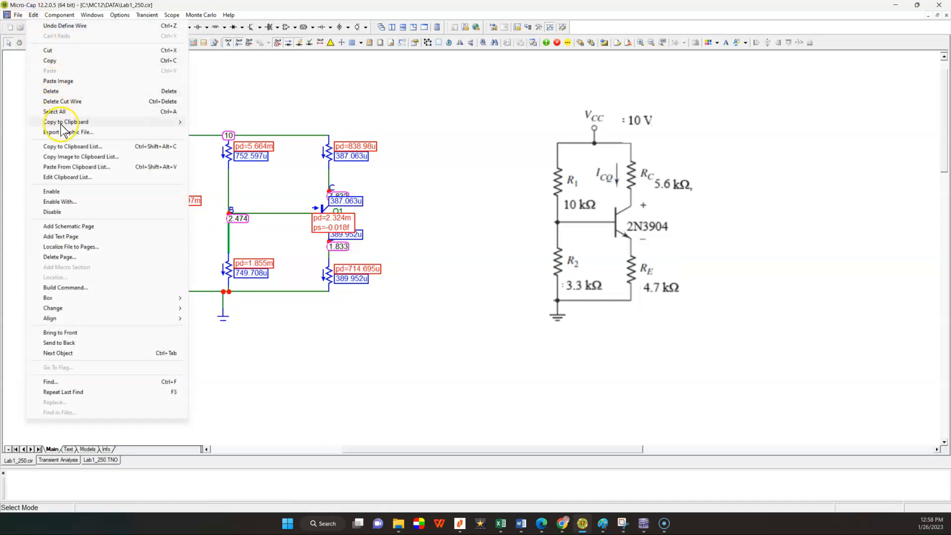
mouse_move(62, 124)
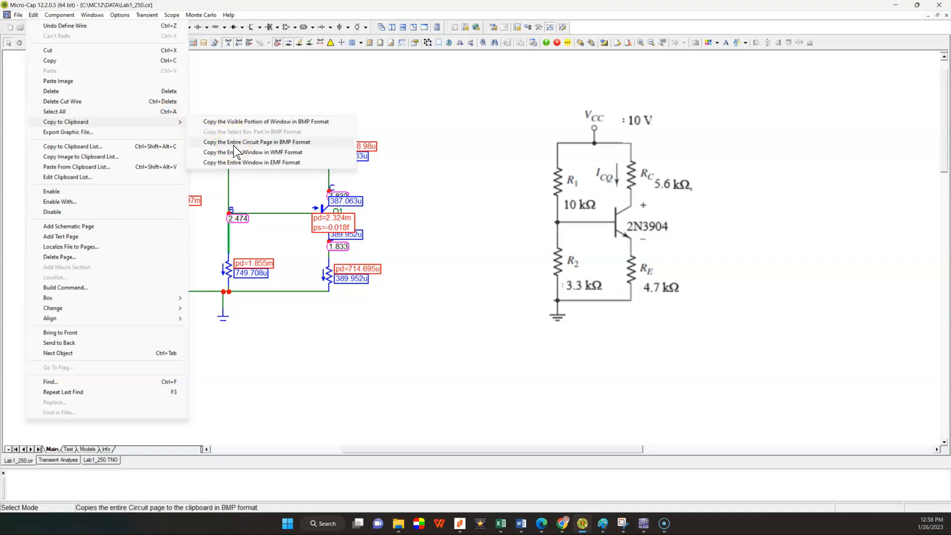
click(247, 144)
click(246, 144)
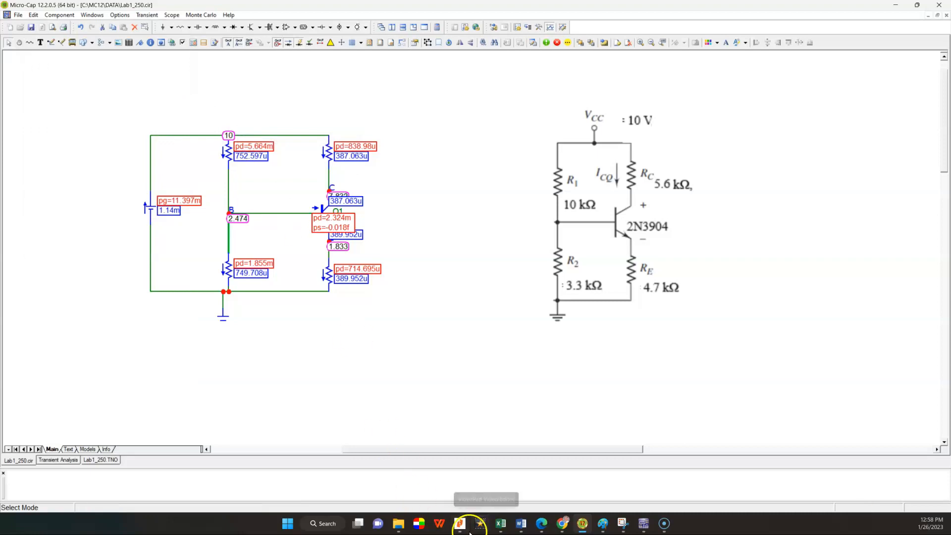
Step: Switch to Word, create a new blank document and paste the copied circuit image into it
mouse_move(520, 526)
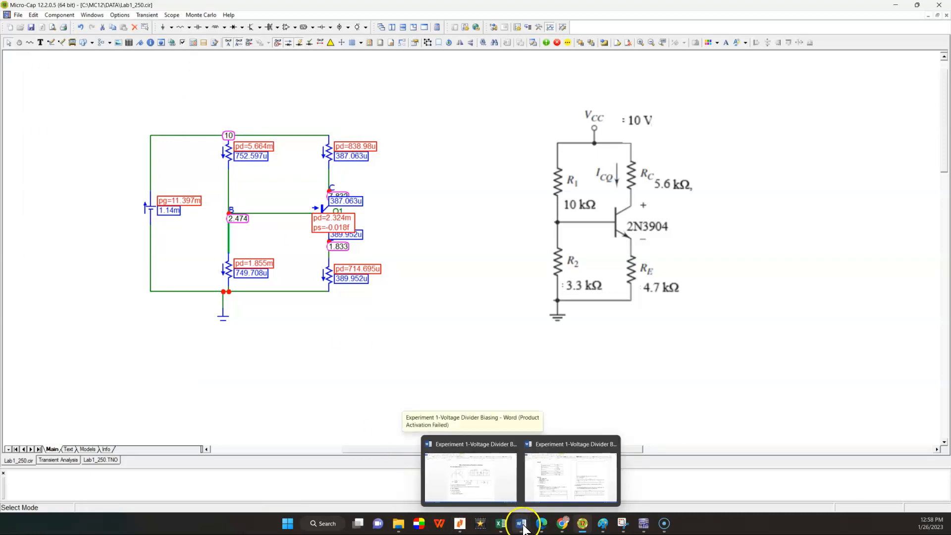
click(540, 495)
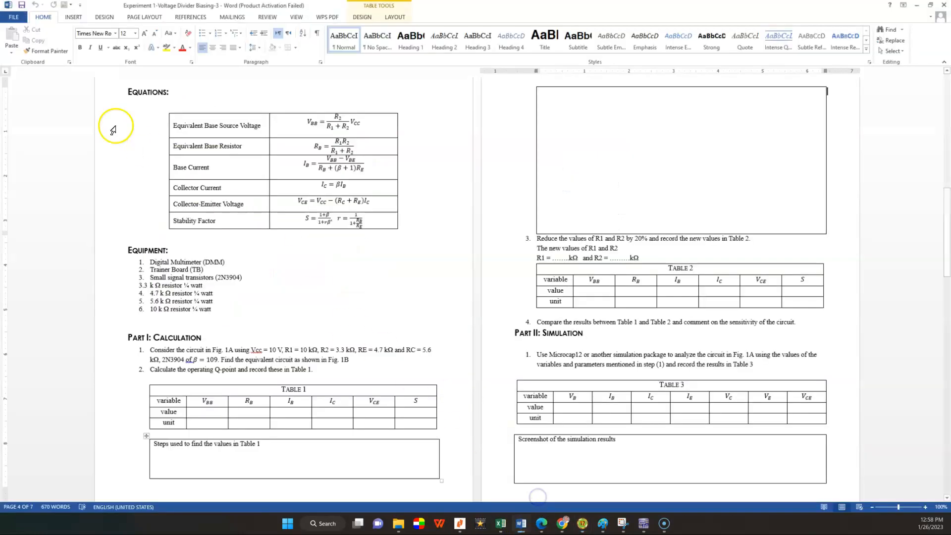
click(13, 22)
click(22, 56)
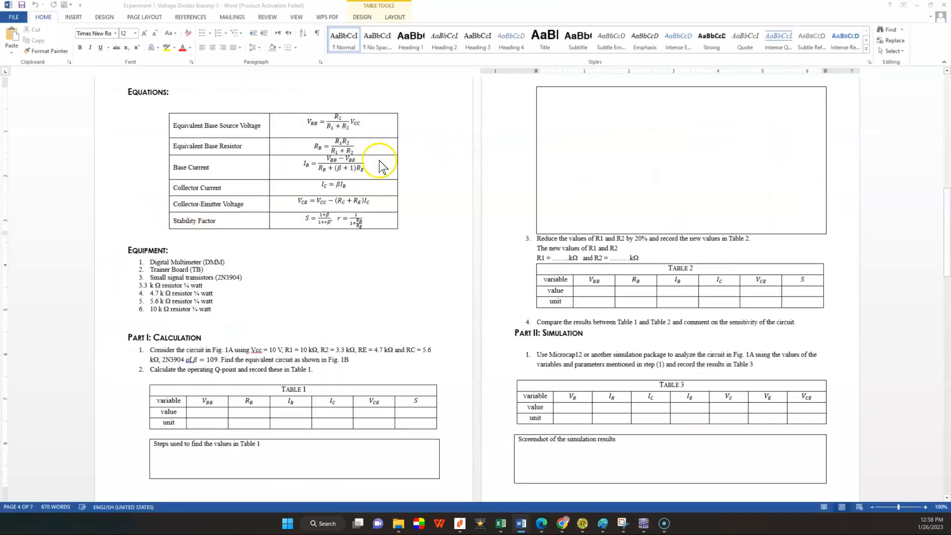
click(13, 18)
click(23, 57)
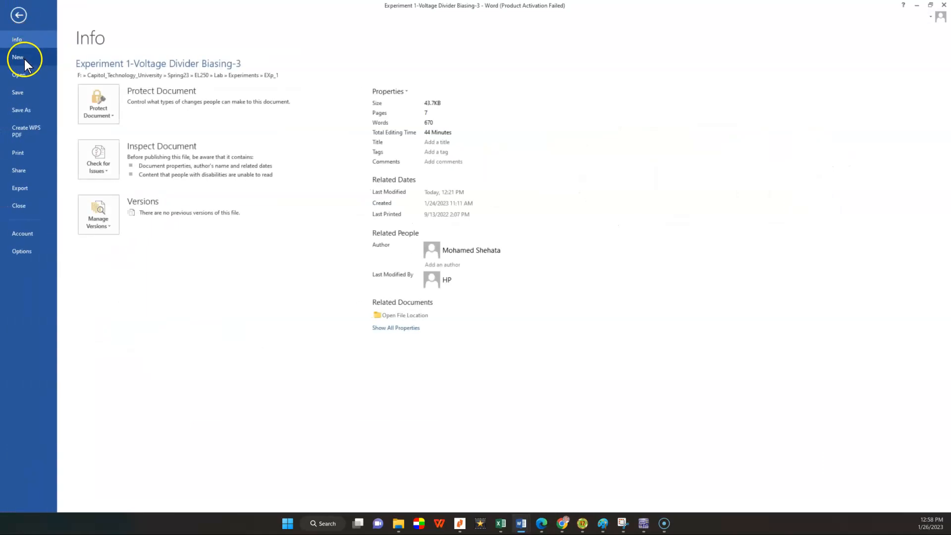
click(106, 136)
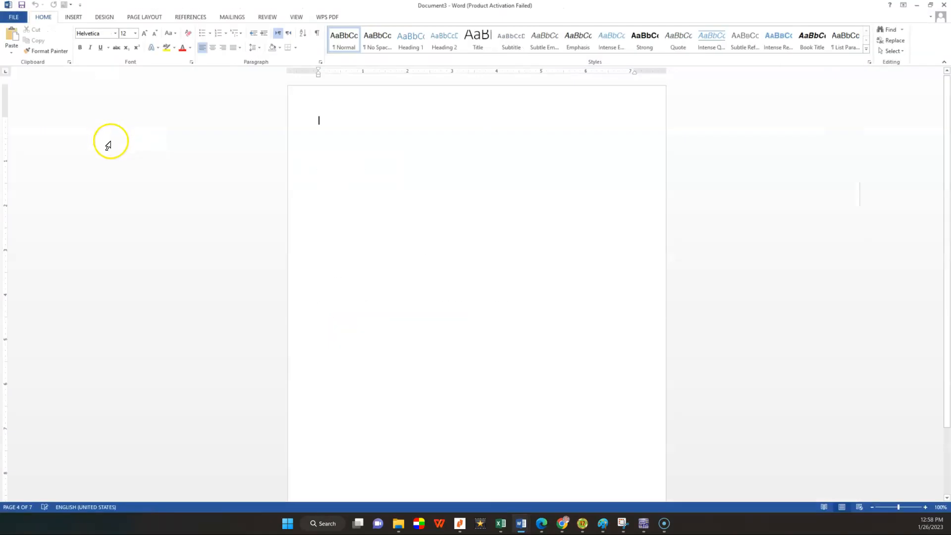
click(11, 37)
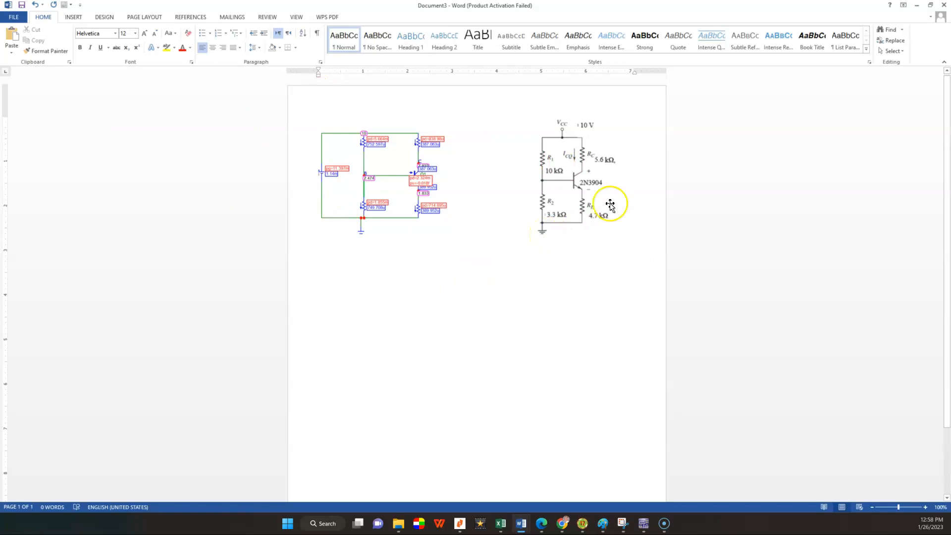
Step: Minimize the new Word document and return to the Lab1_250 schematic in Micro-Cap
click(916, 6)
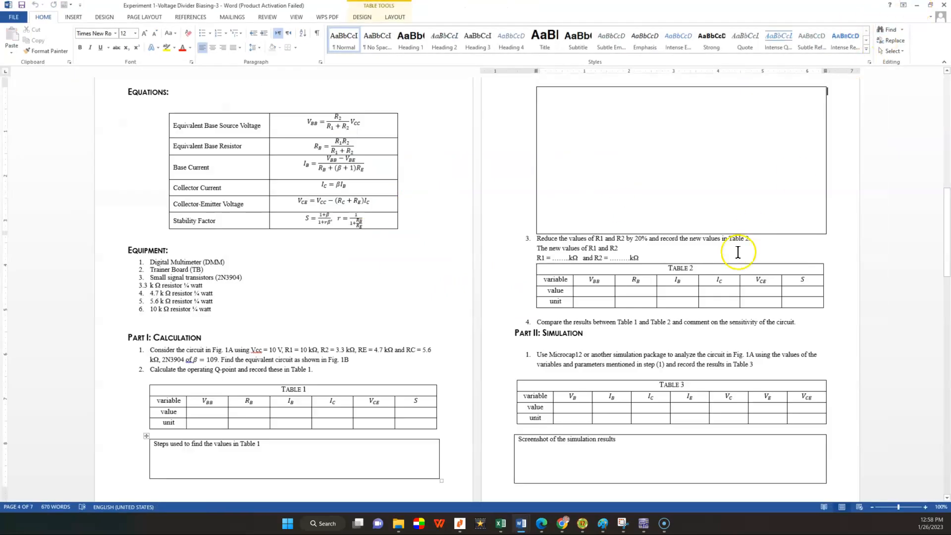
click(585, 526)
click(444, 407)
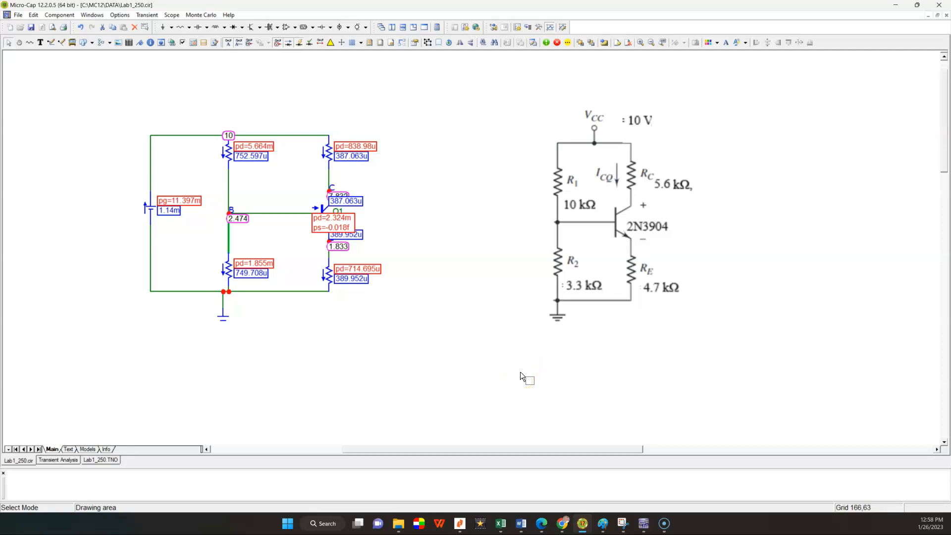
click(738, 339)
key(alt+Tab)
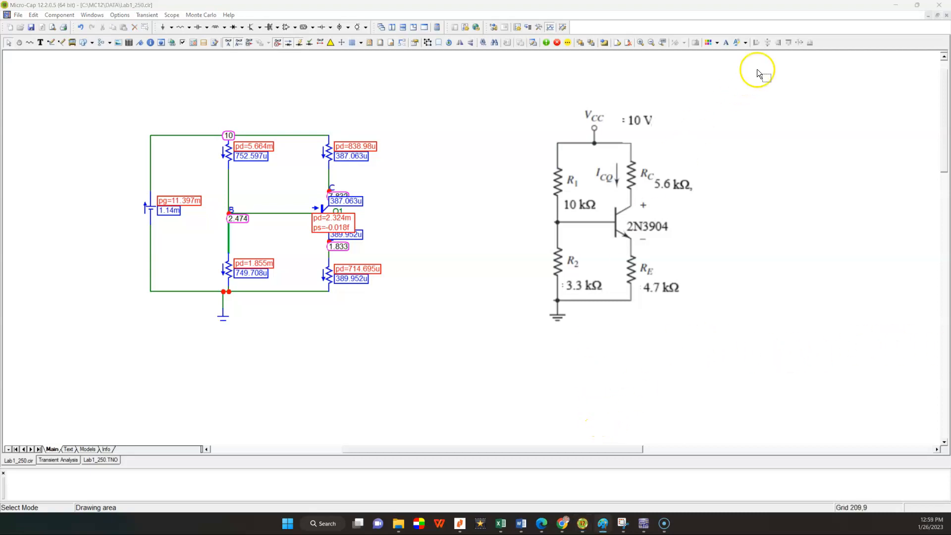
Step: Minimize the Micro-Cap and Word windows, and bring up Multisim in a maximized window
click(896, 5)
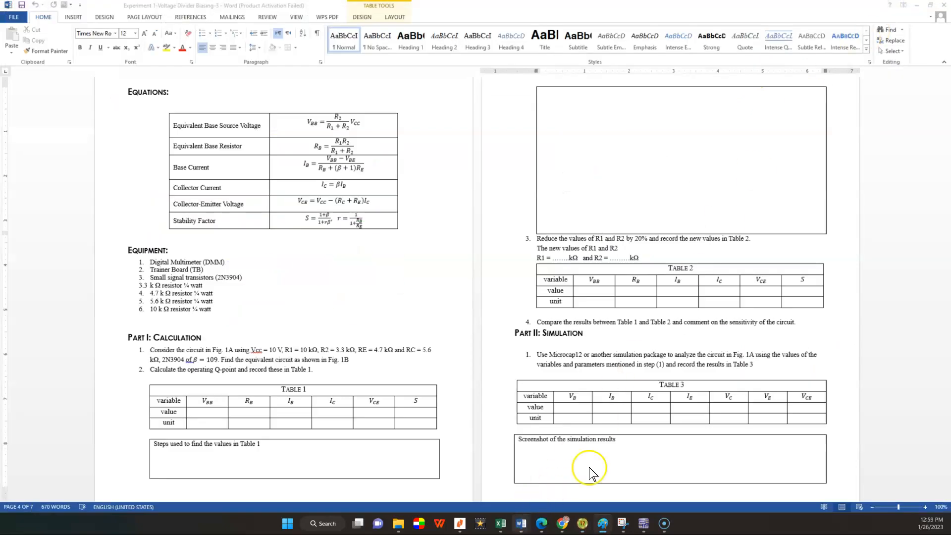
click(914, 8)
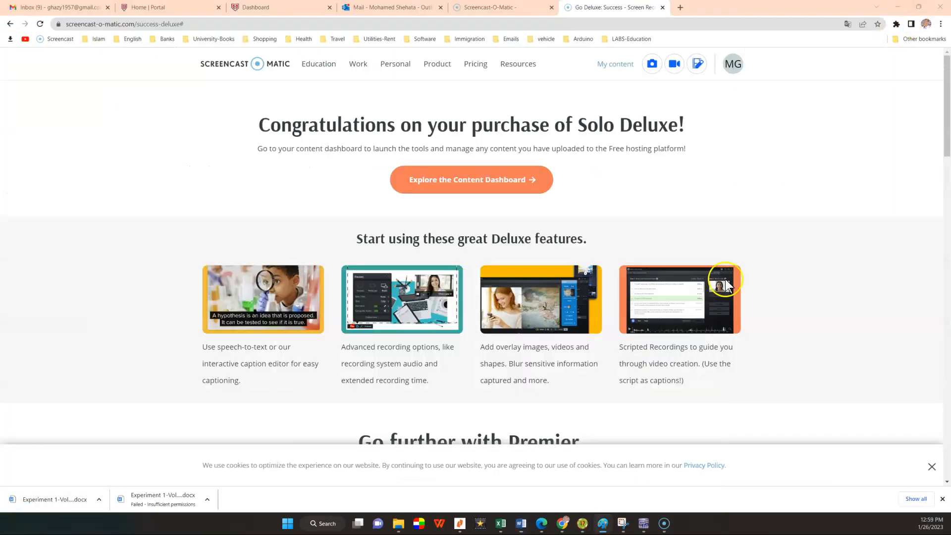
click(644, 524)
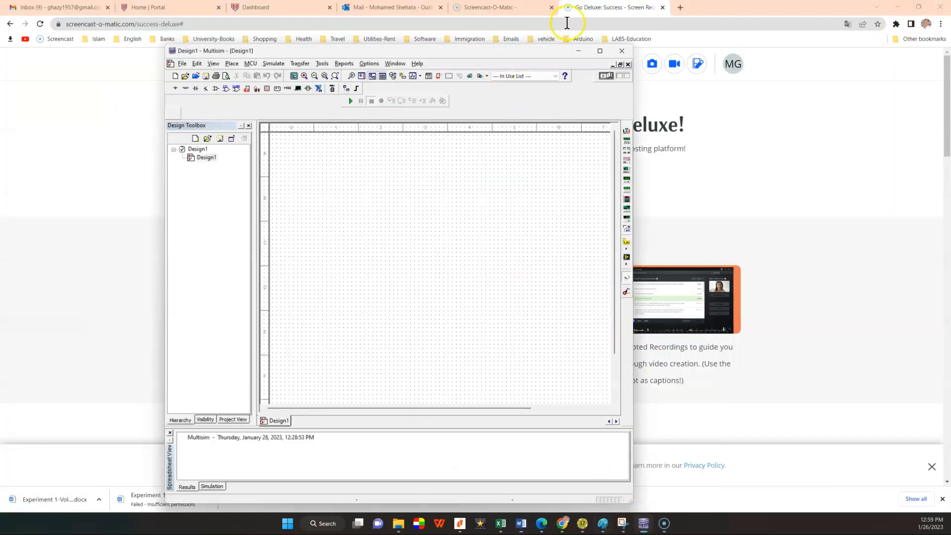
click(600, 52)
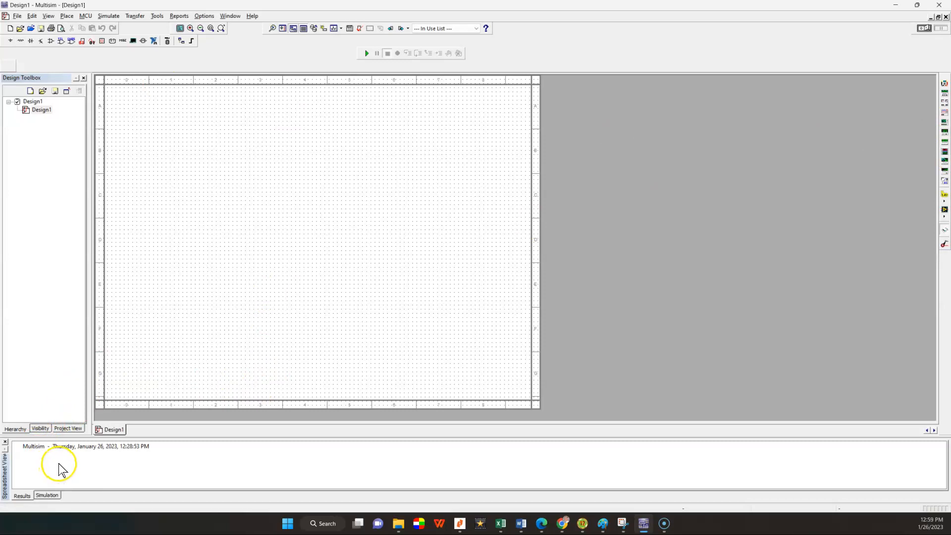
Step: Open the Lab1_250 design from the Circuit Design Suite 11.0 folder in Multisim
click(17, 16)
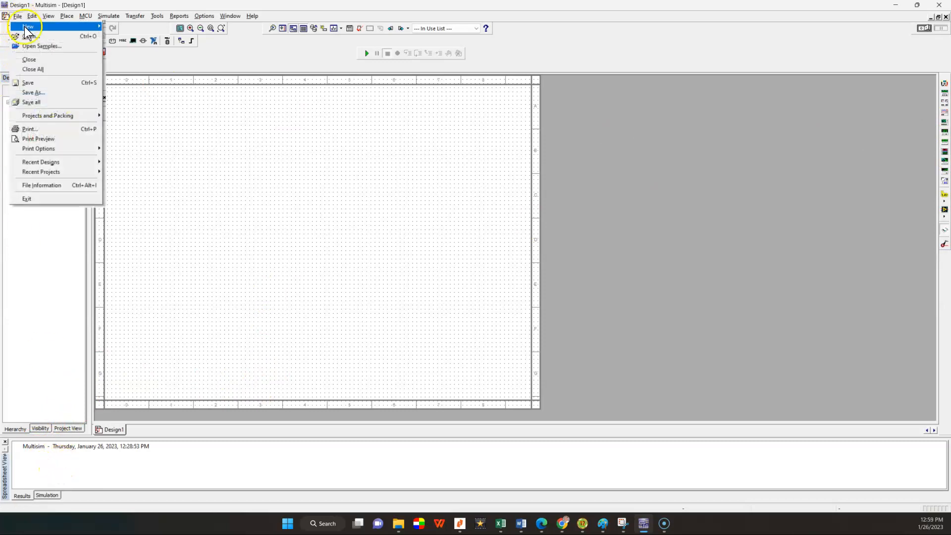
click(30, 37)
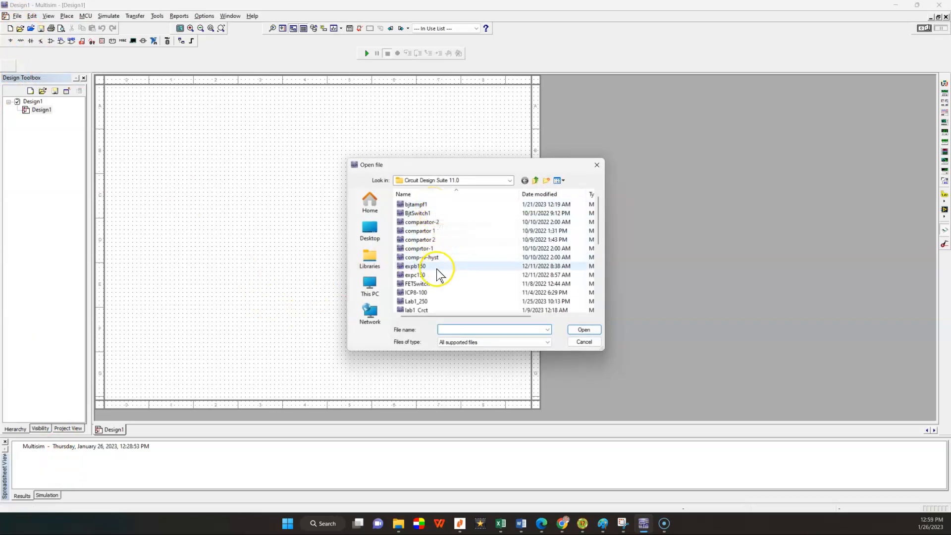
scroll(600, 233, down, 2)
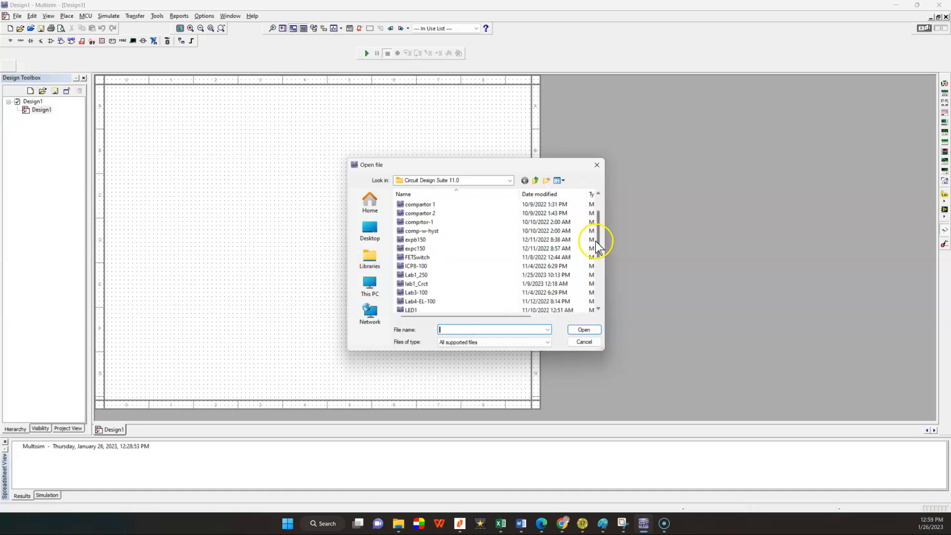
click(450, 268)
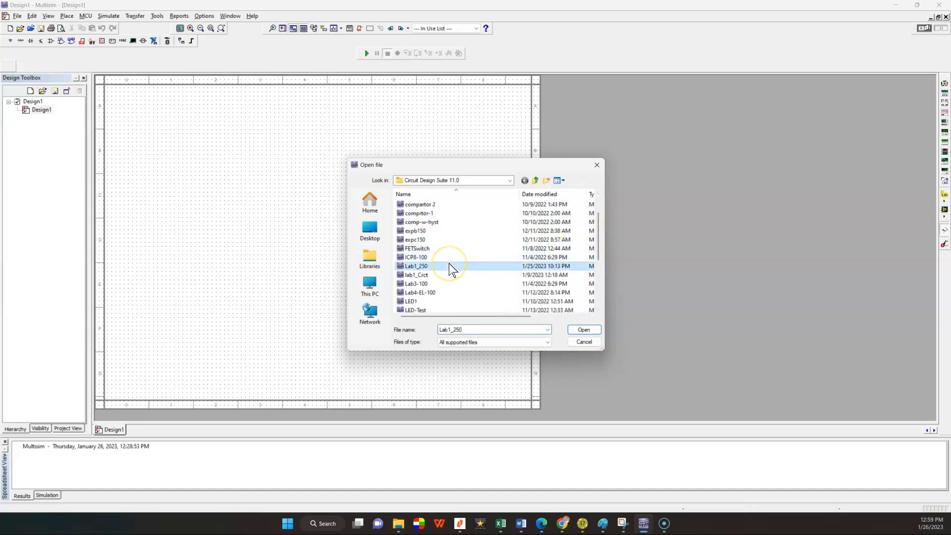
click(584, 329)
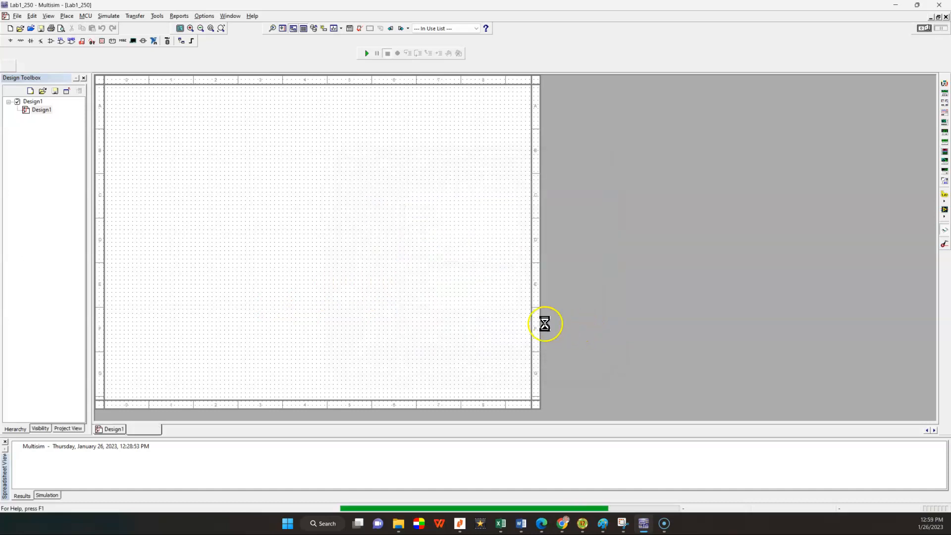
Step: Close the open multimeter readout windows over the circuit, including those of XMM1 and XMM2
click(510, 222)
click(458, 88)
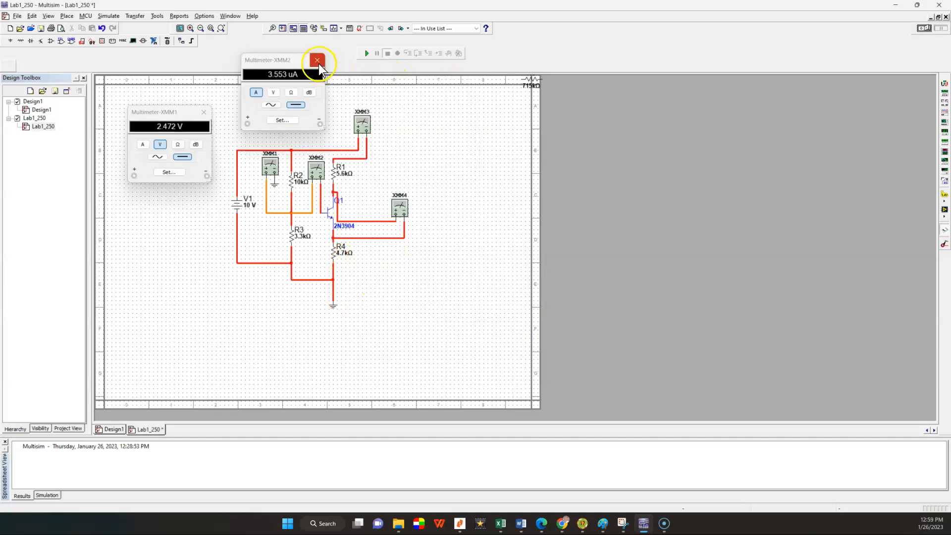
click(317, 60)
click(203, 114)
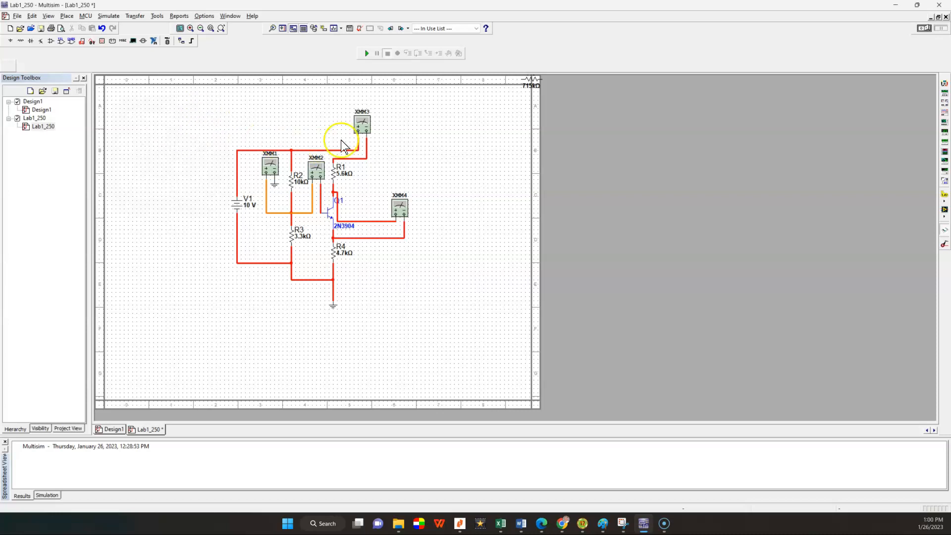
Step: Cut all four multimeters, XMM1 through XMM4, out of the Lab1_250 circuit
right_click(369, 122)
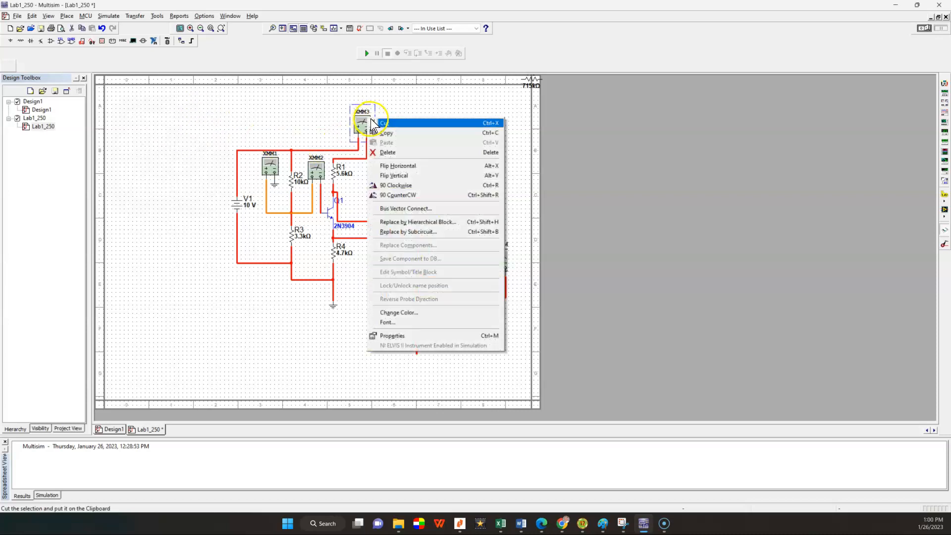
click(384, 123)
right_click(403, 208)
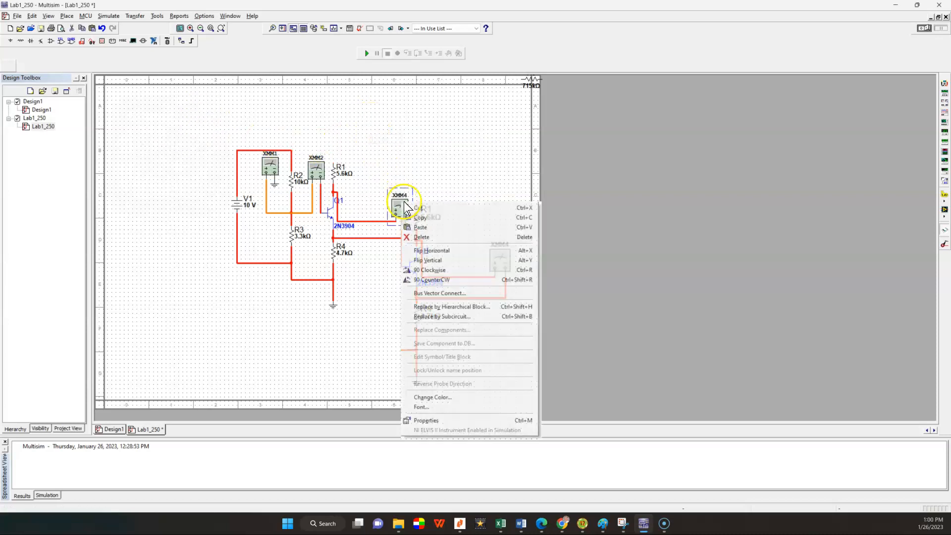
click(419, 207)
right_click(318, 163)
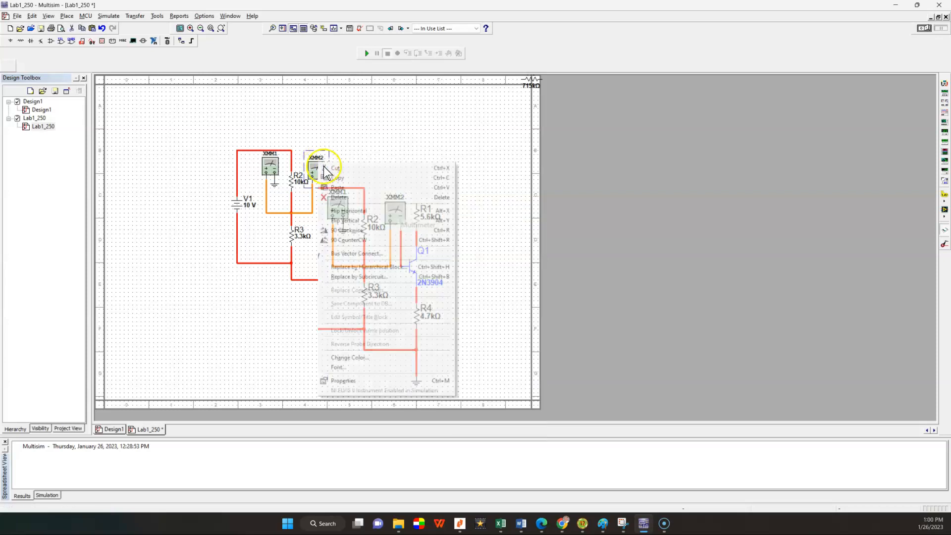
click(342, 183)
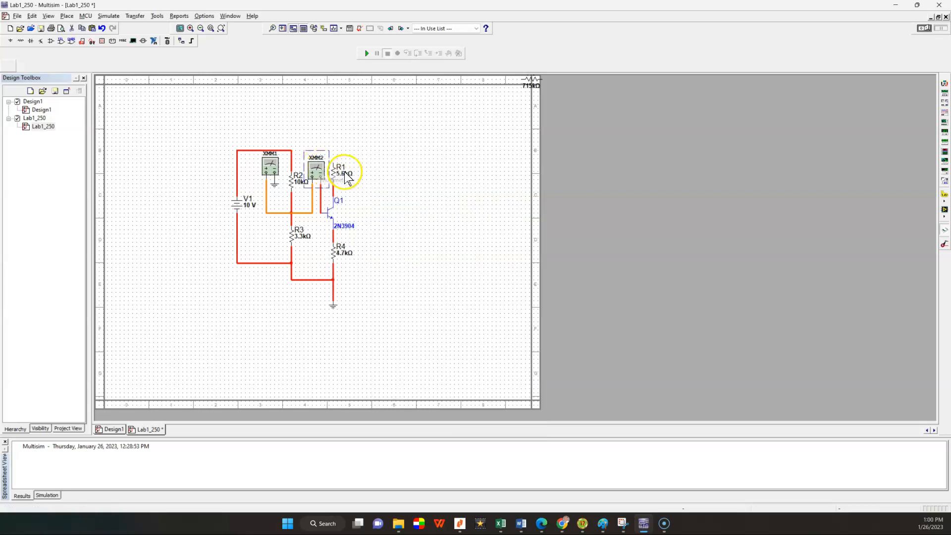
right_click(278, 165)
click(293, 166)
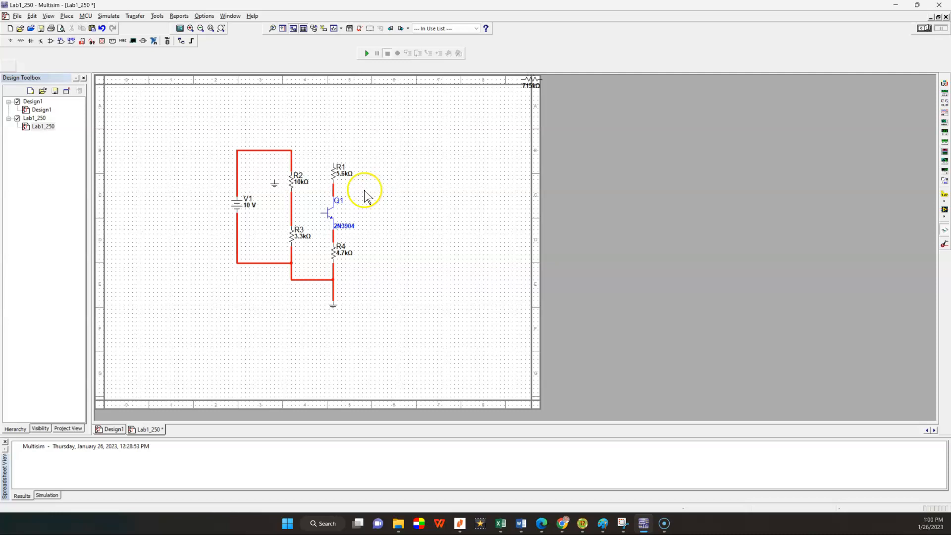
Step: Wire Q1's base to the junction of R2 and R3, and connect the upper end of R1 to the supply rail
click(319, 213)
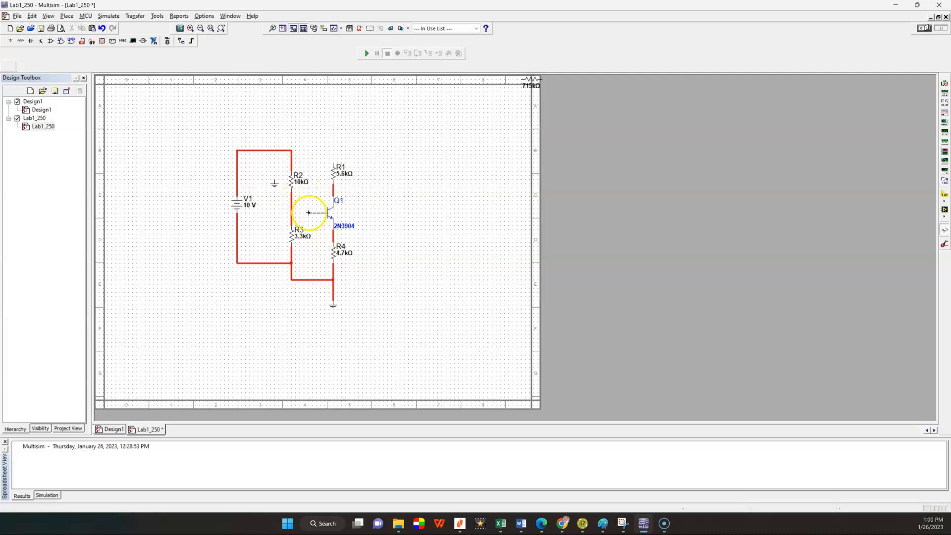
click(291, 214)
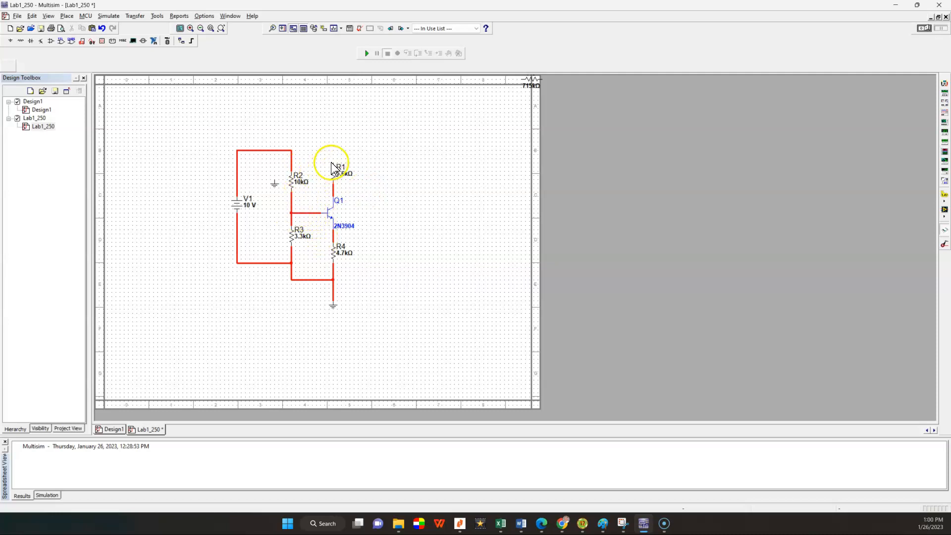
click(331, 162)
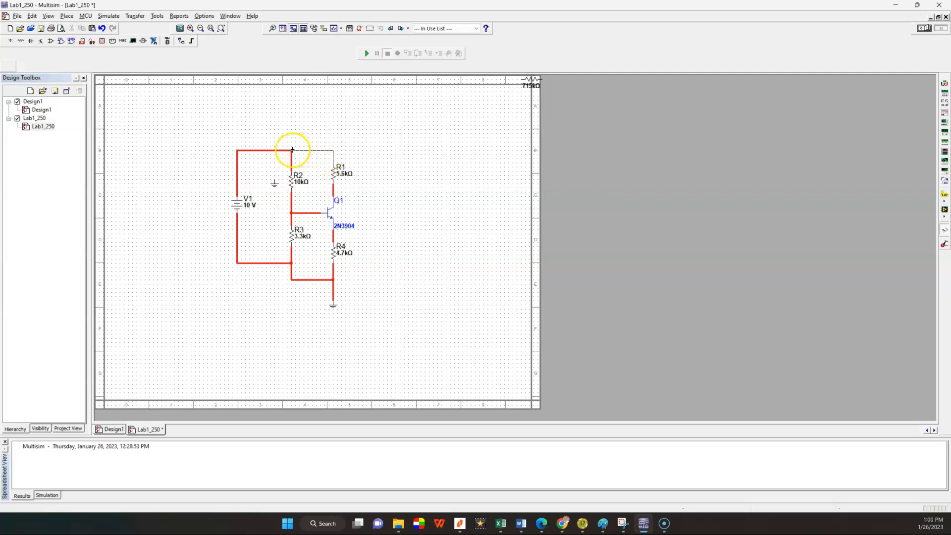
click(295, 149)
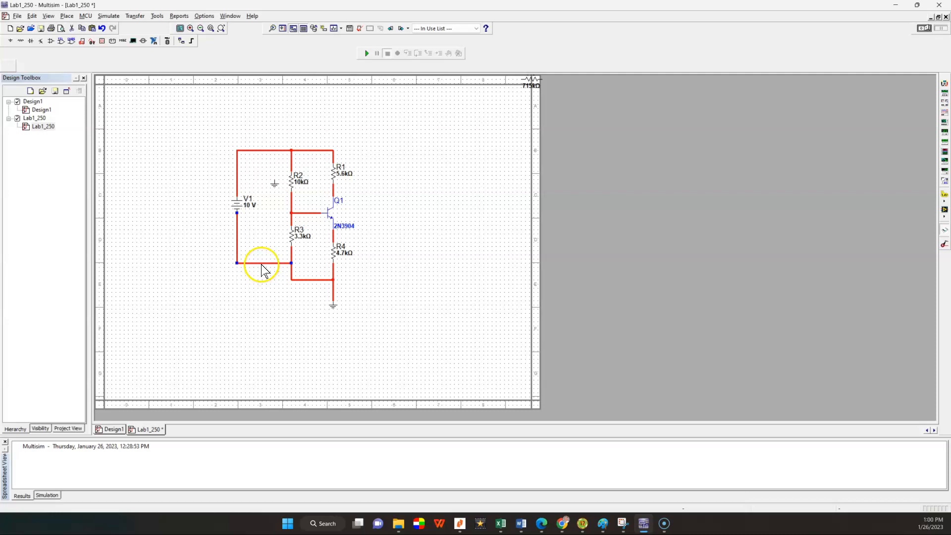
Step: Reroute V1's negative terminal directly along the ground rail, and move the 2N3904 label beside Q1
key(Delete)
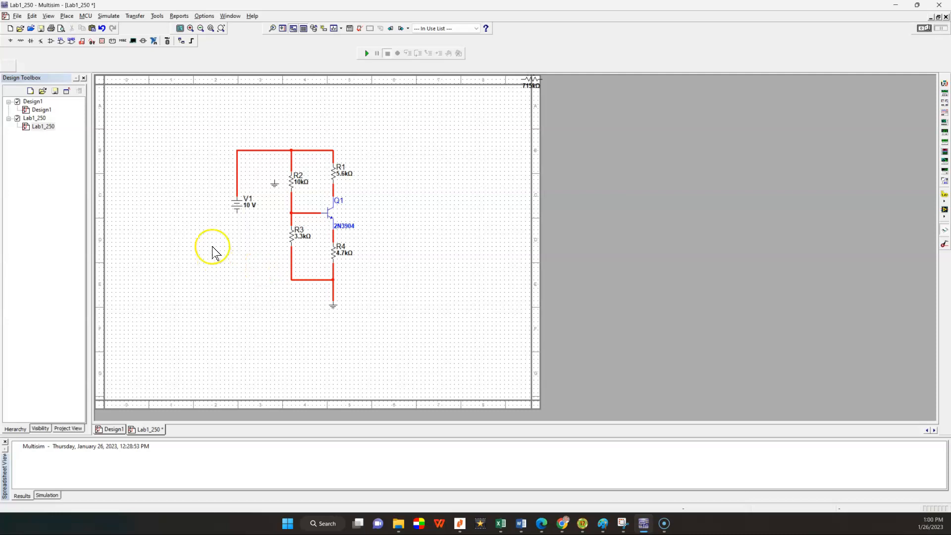
click(236, 212)
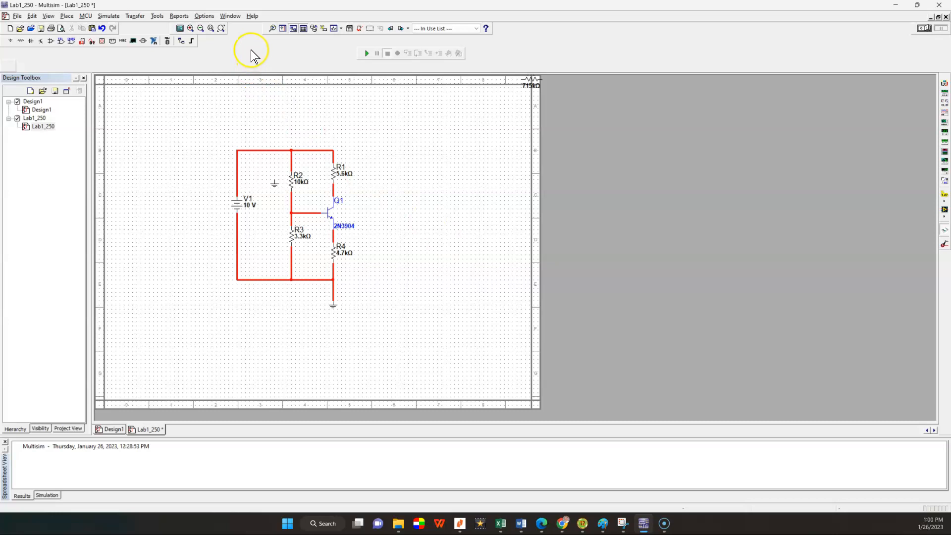
click(191, 28)
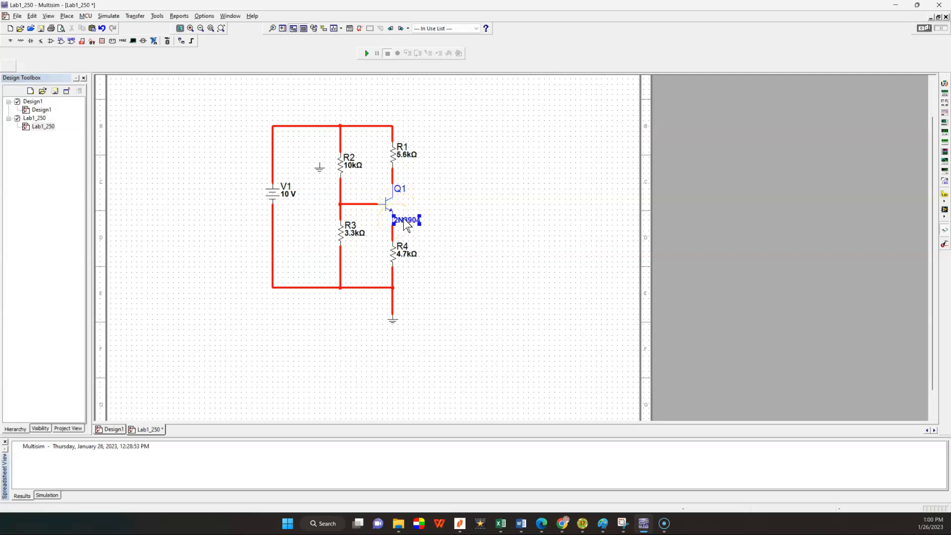
drag(405, 206, 405, 206)
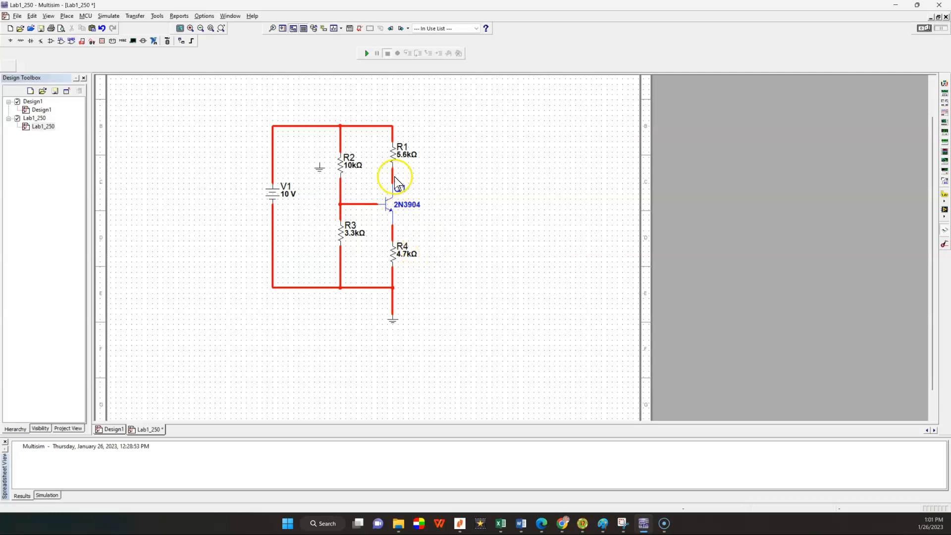
Step: Place a multimeter beside R1 and wire its positive terminal to Q1's collector and its negative terminal to the emitter
click(945, 89)
click(496, 171)
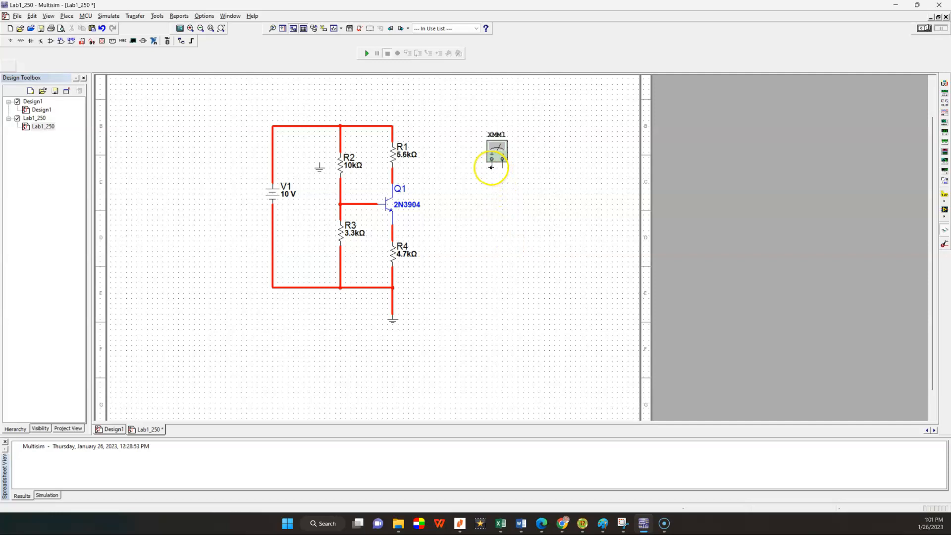
click(394, 178)
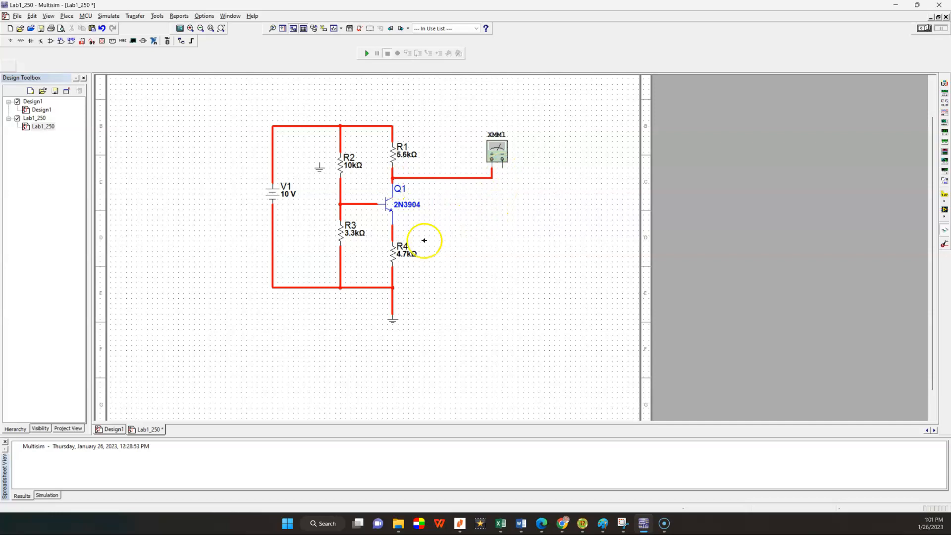
click(394, 231)
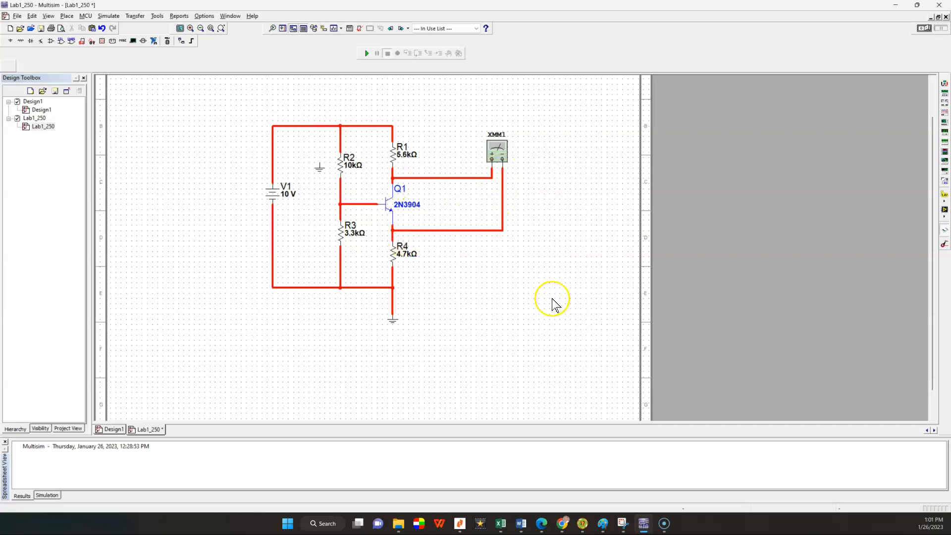
Step: Set XMM1 to DC voltage with its readout clear of the circuit, and simulate to measure Q1's collector-emitter voltage
double_click(497, 151)
click(467, 256)
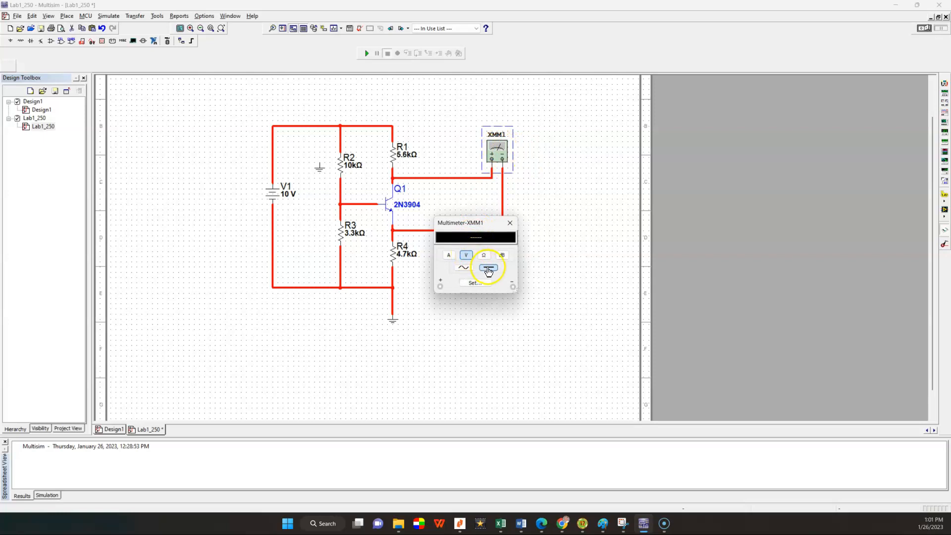
drag(489, 222, 605, 191)
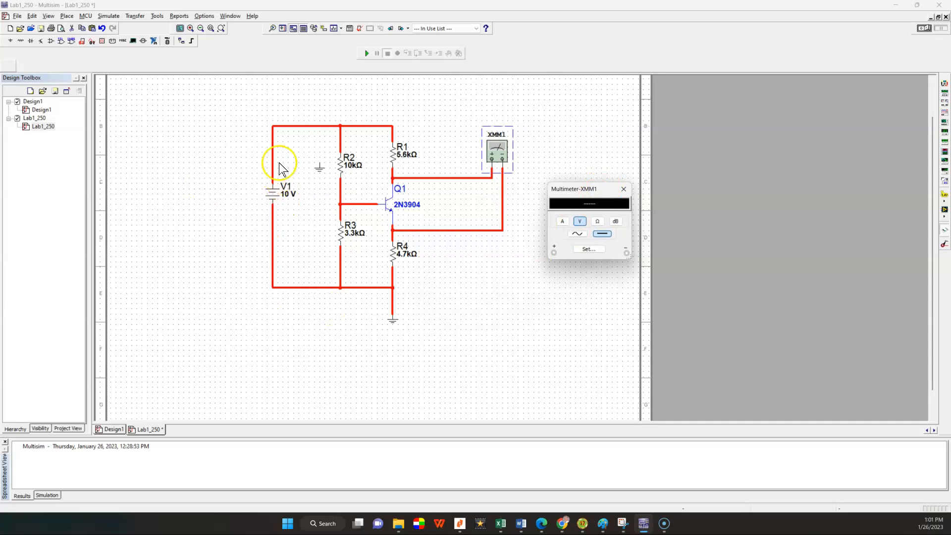
click(367, 53)
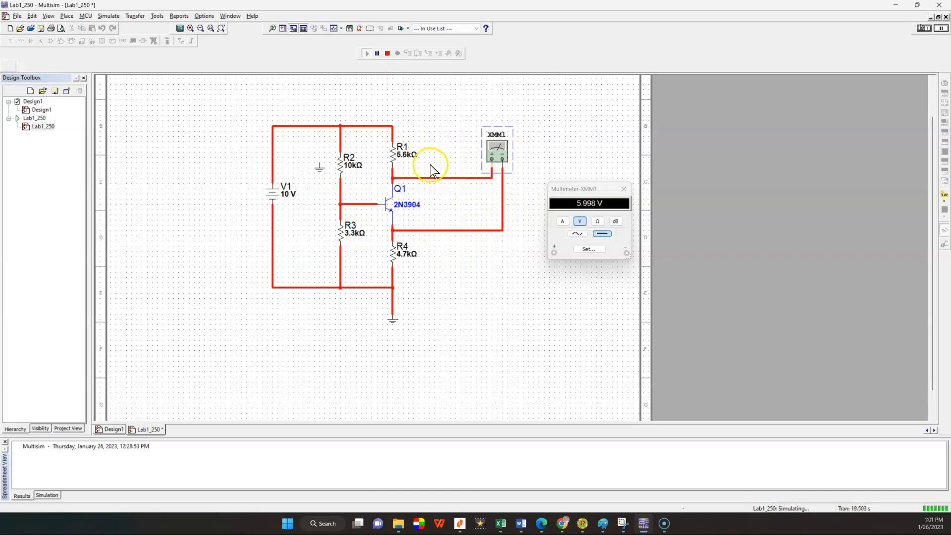
click(386, 54)
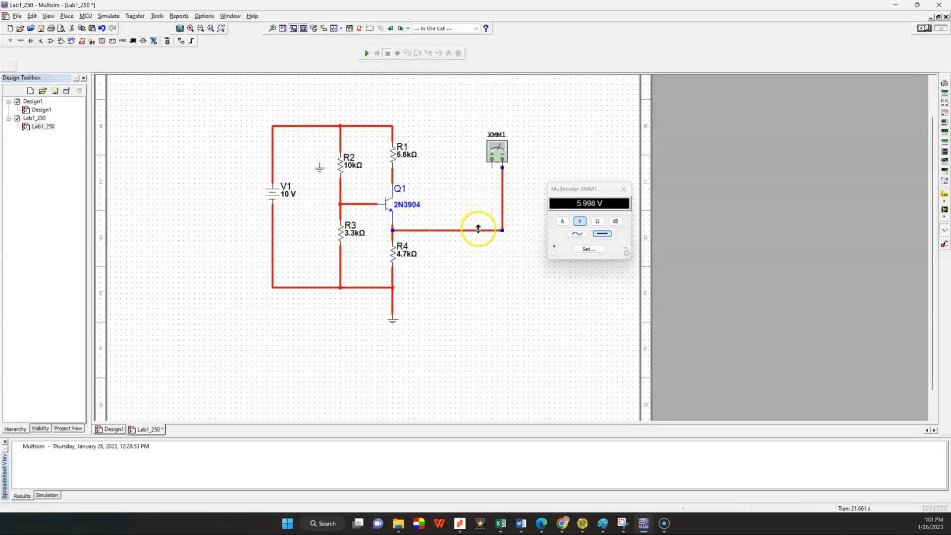
Step: Remove XMM1's collector and emitter wires, and reconnect it closer to the circuit between Q1's base and ground
key(Delete)
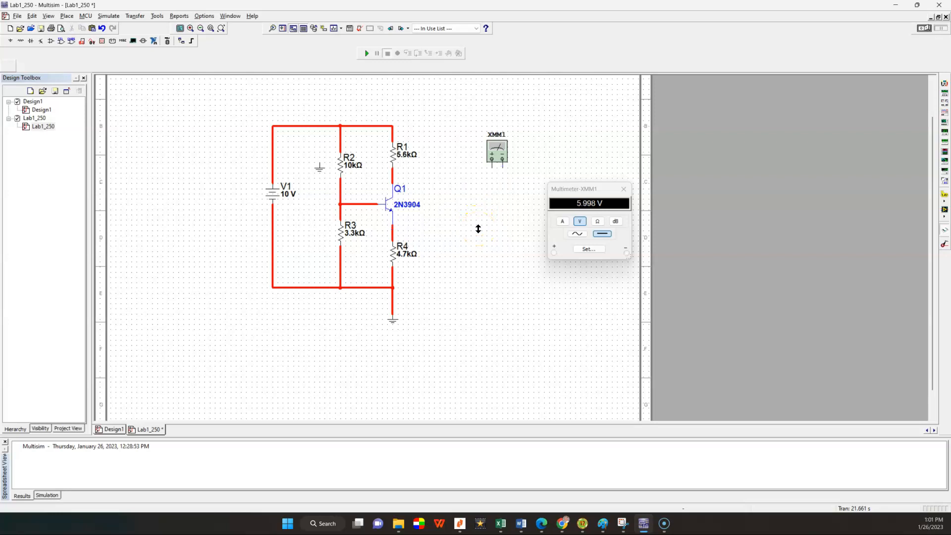
drag(490, 155, 449, 155)
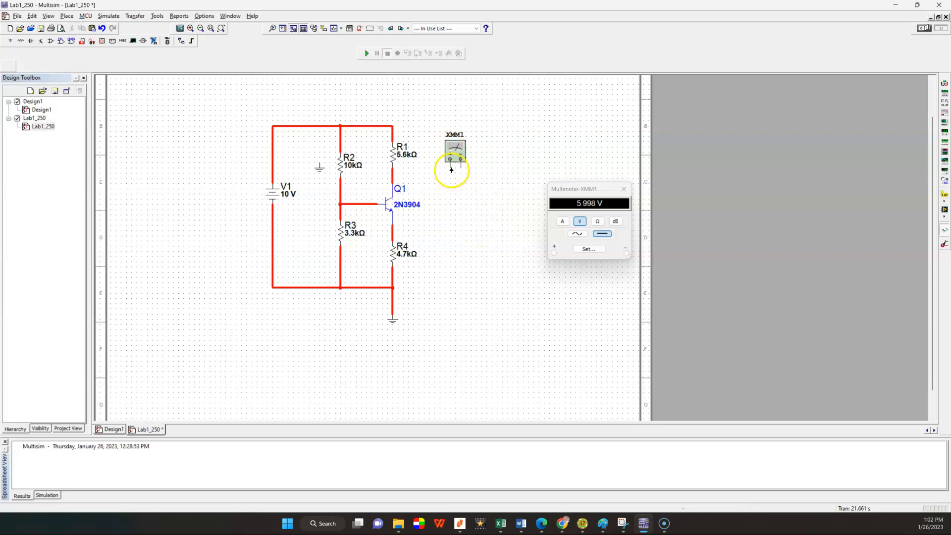
click(451, 169)
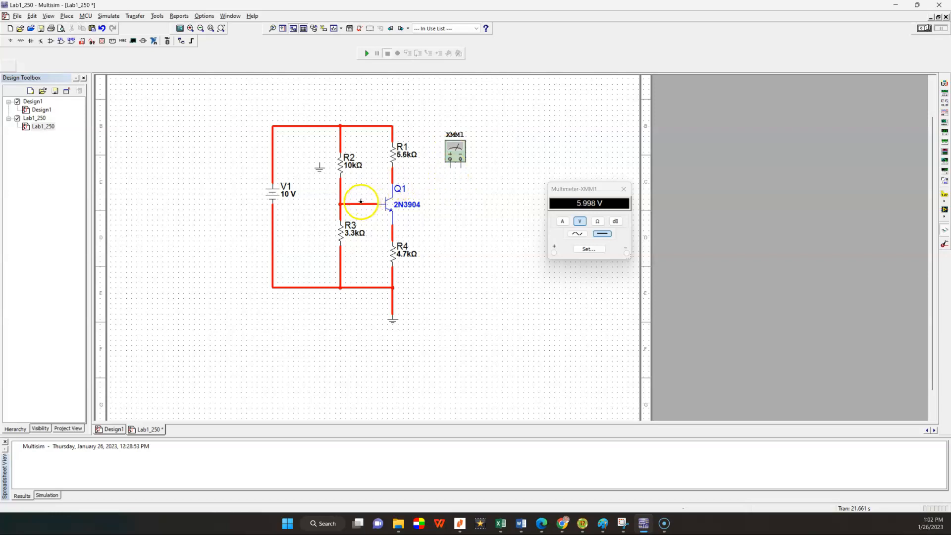
click(356, 203)
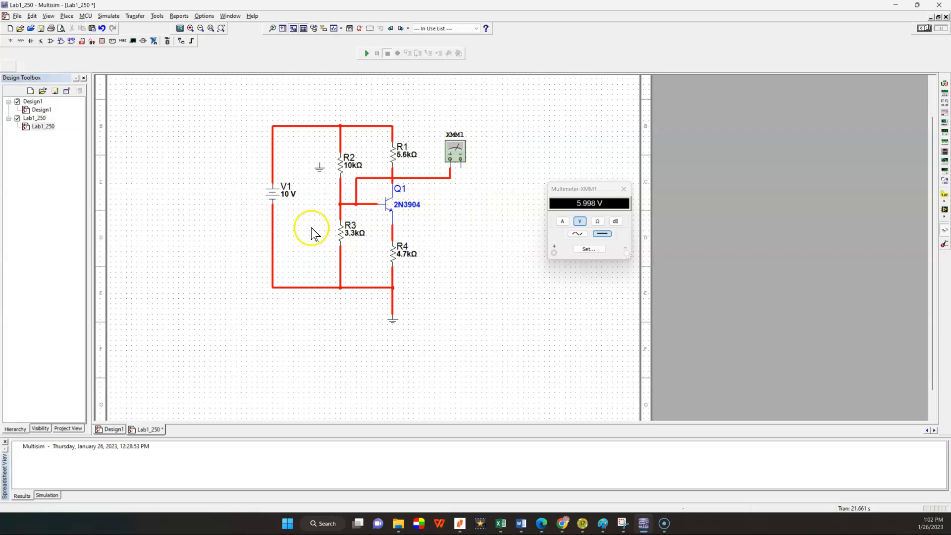
click(462, 169)
click(393, 288)
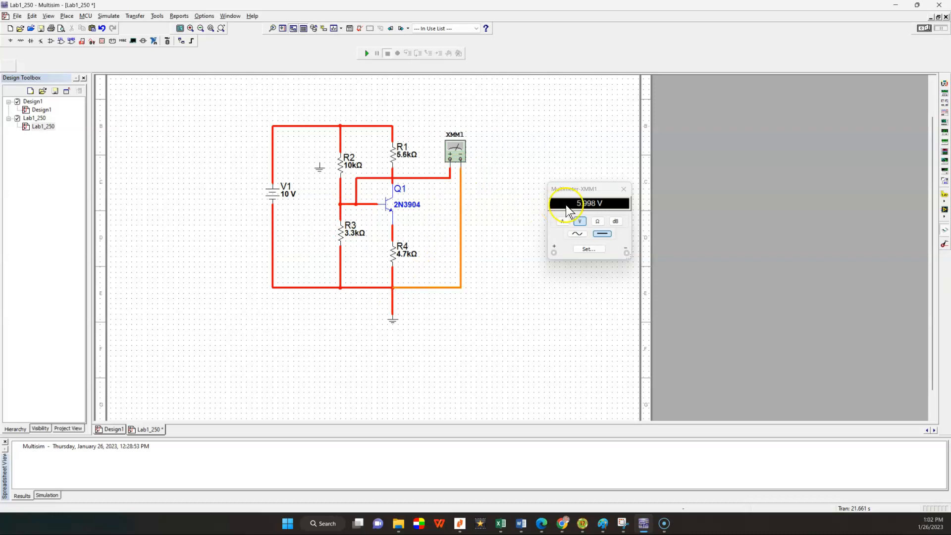
Step: Run the simulation to measure Q1's DC base voltage on XMM1, and close the multimeter readout
click(597, 236)
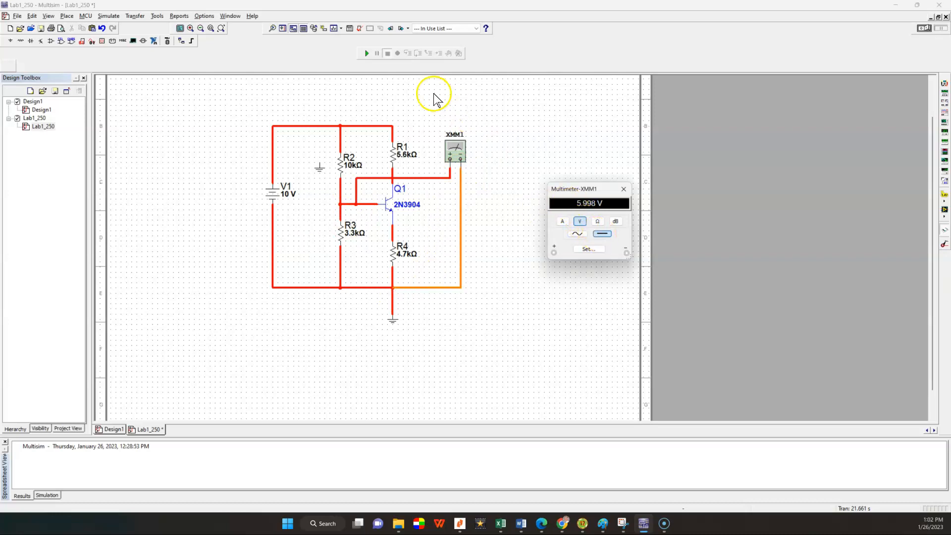
click(367, 53)
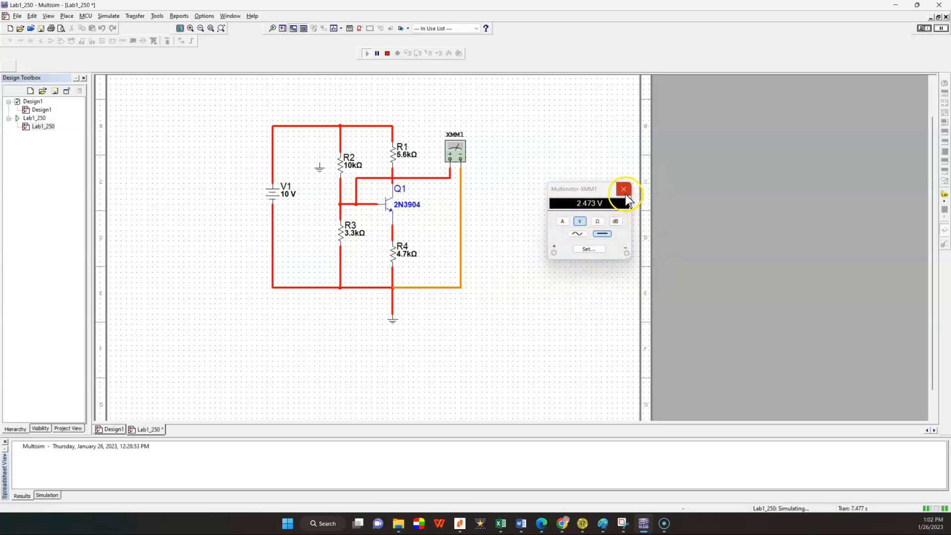
click(624, 189)
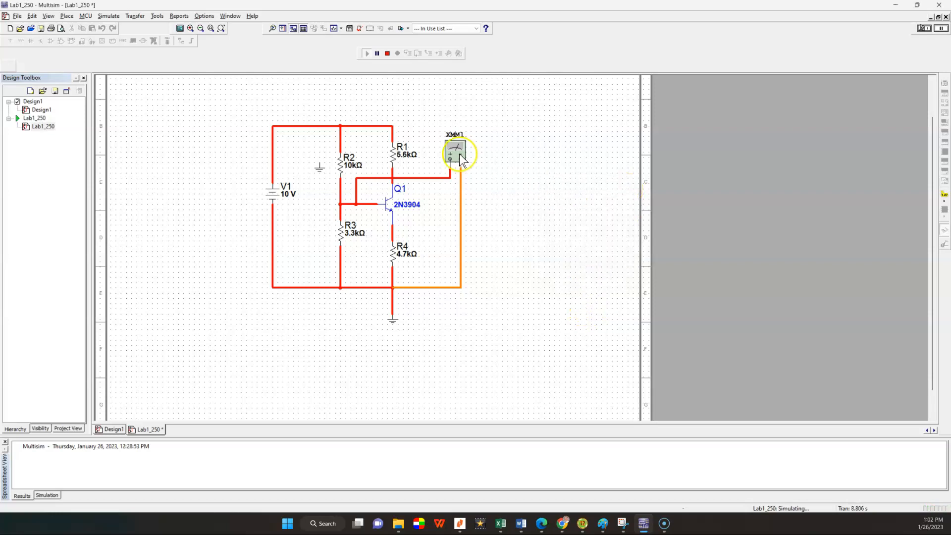
Step: Stop the simulation, disconnect XMM1 from Q1's base and ground, and move it farther away from the circuit
click(439, 177)
click(387, 53)
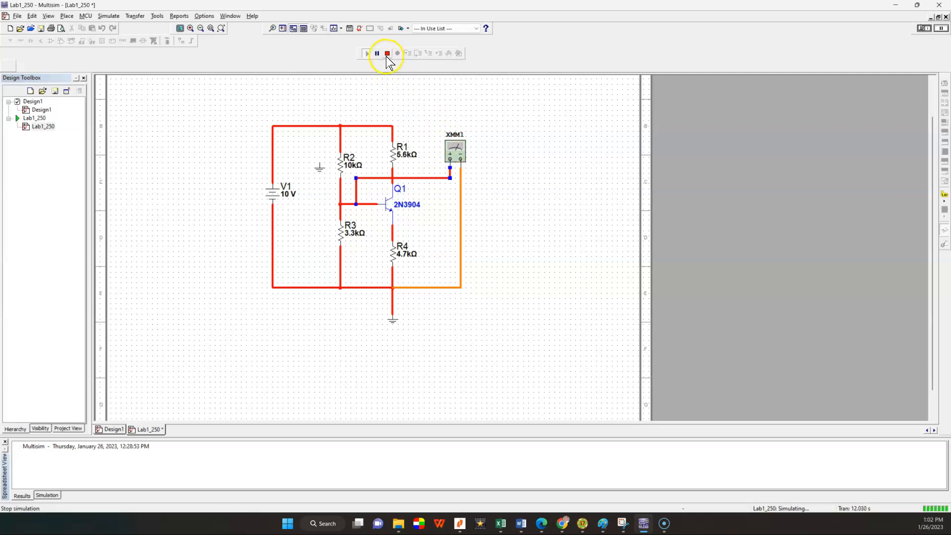
key(Delete)
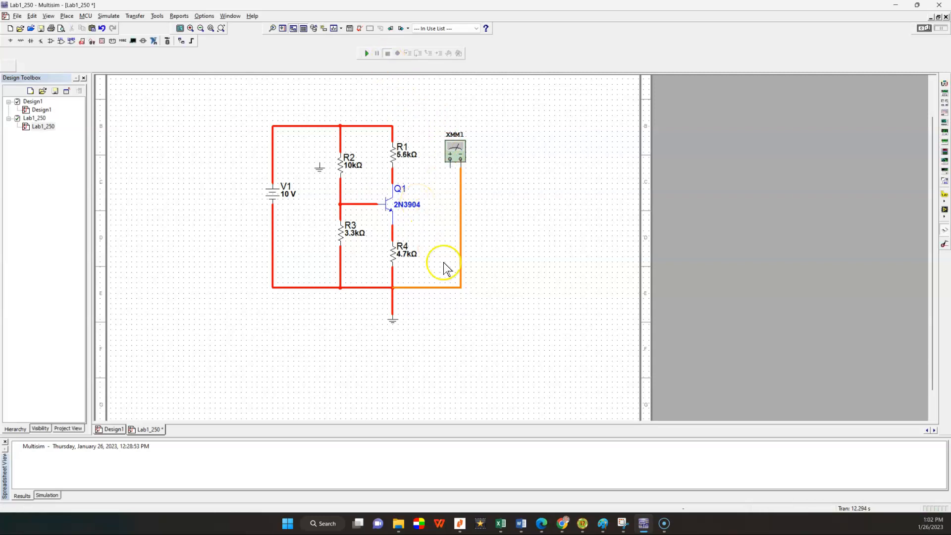
click(452, 287)
key(Delete)
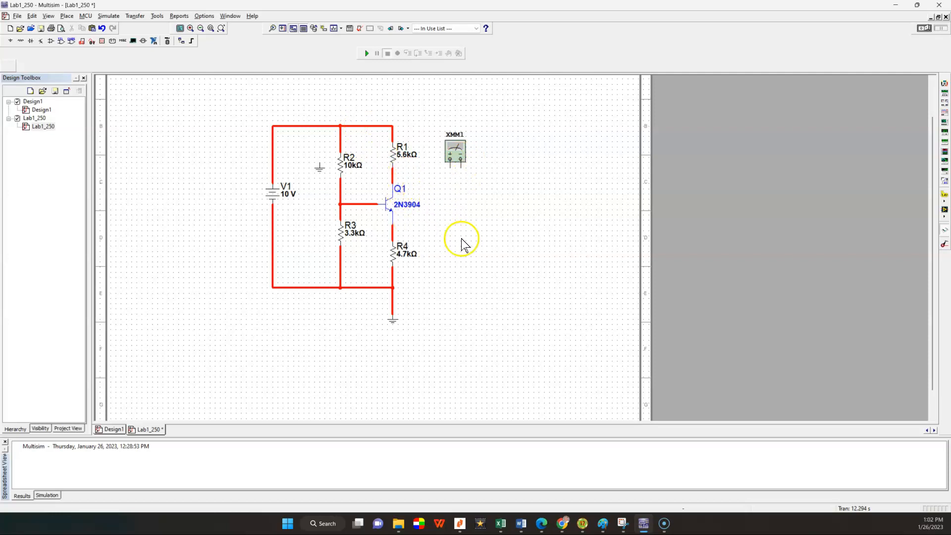
drag(453, 149, 488, 121)
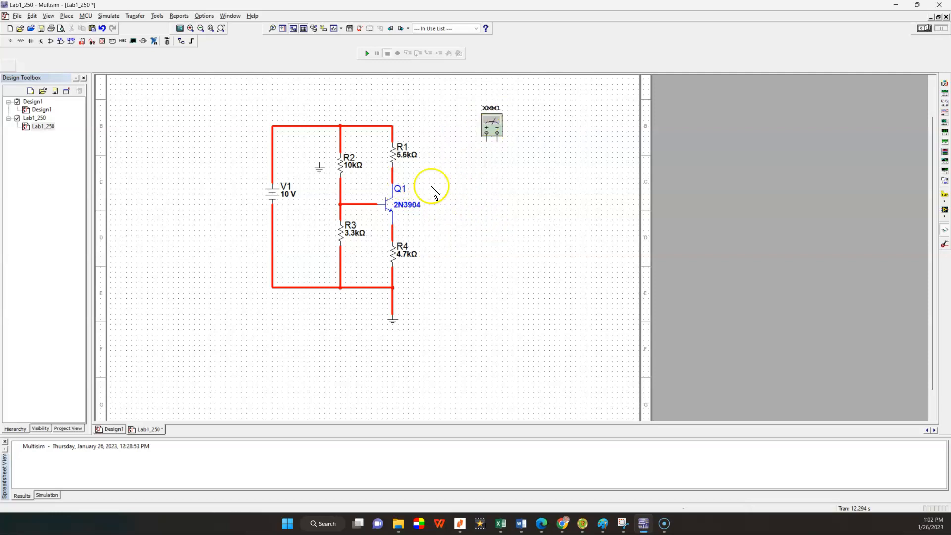
Step: Shift R1 slightly upward and delete the wire between R1 and Q1's collector
click(396, 157)
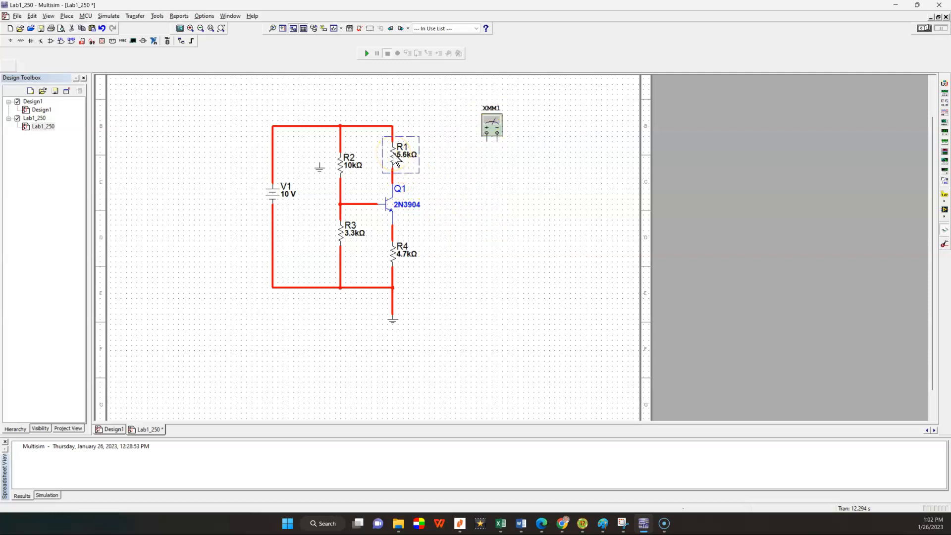
click(452, 190)
click(393, 172)
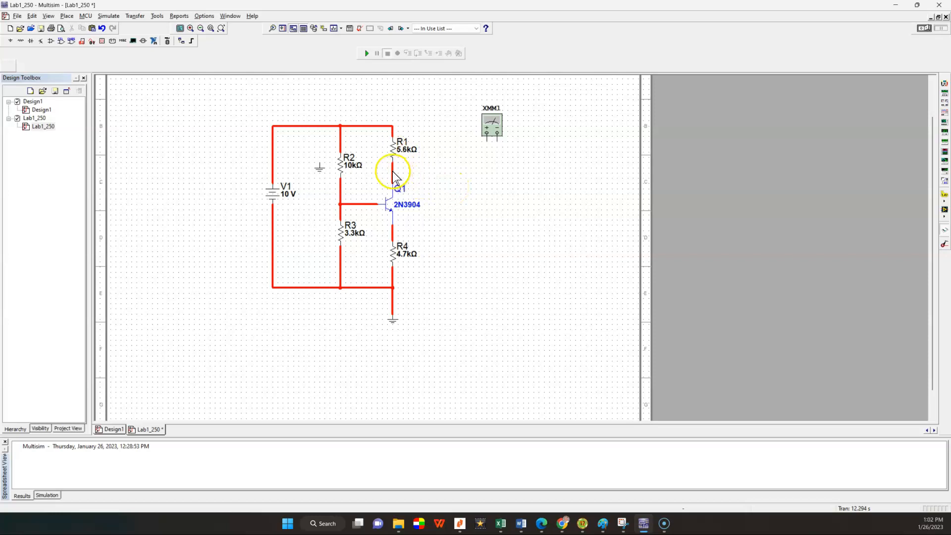
click(548, 214)
Step: Wire XMM1 in series with the collector branch, positive terminal to R1's lower end and negative terminal to Q1's collector
click(487, 142)
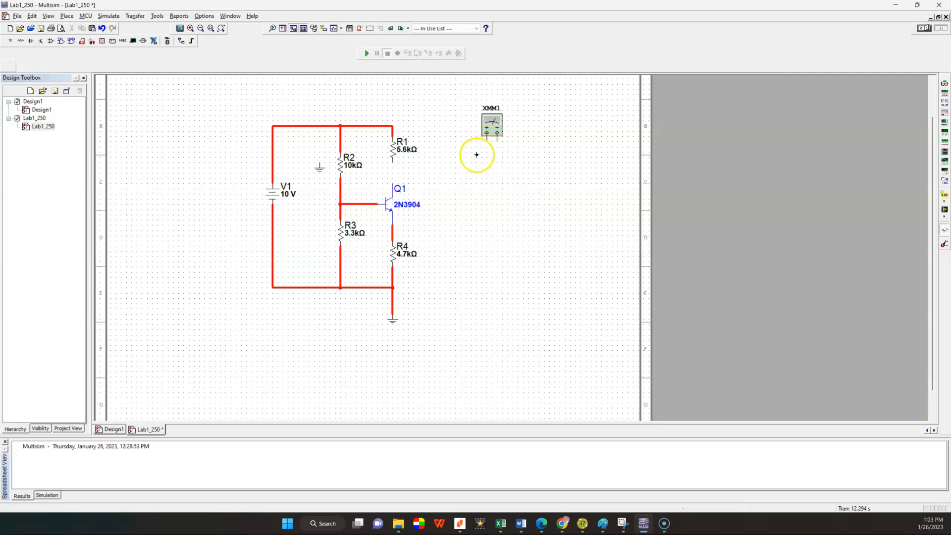
click(392, 161)
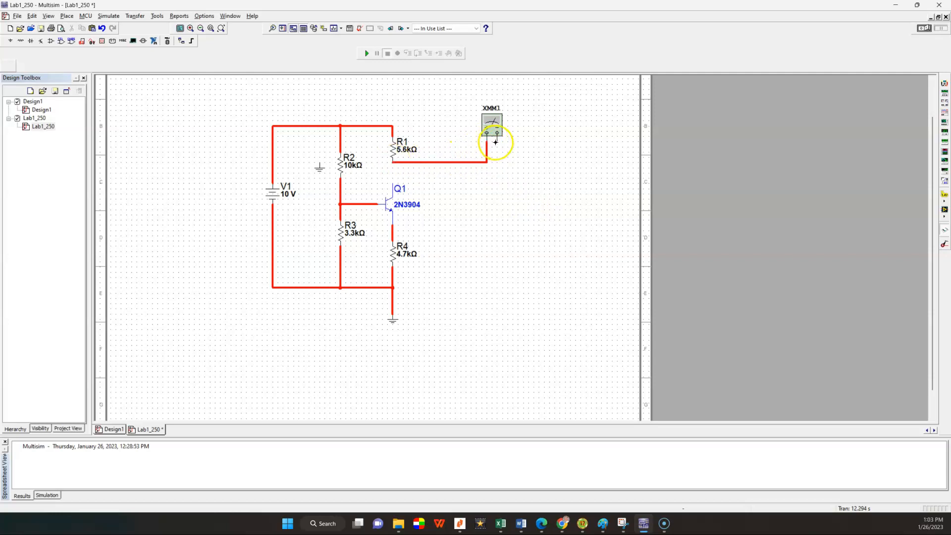
click(394, 178)
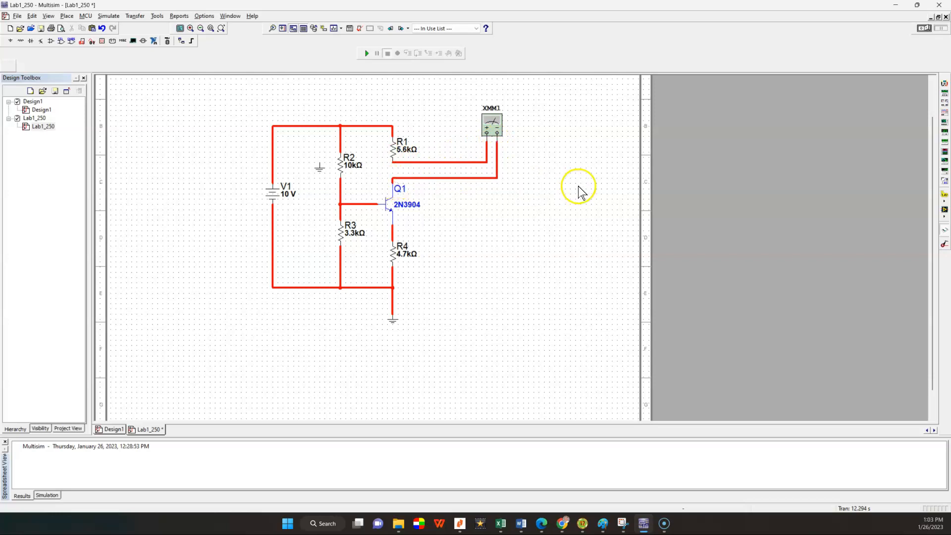
click(528, 155)
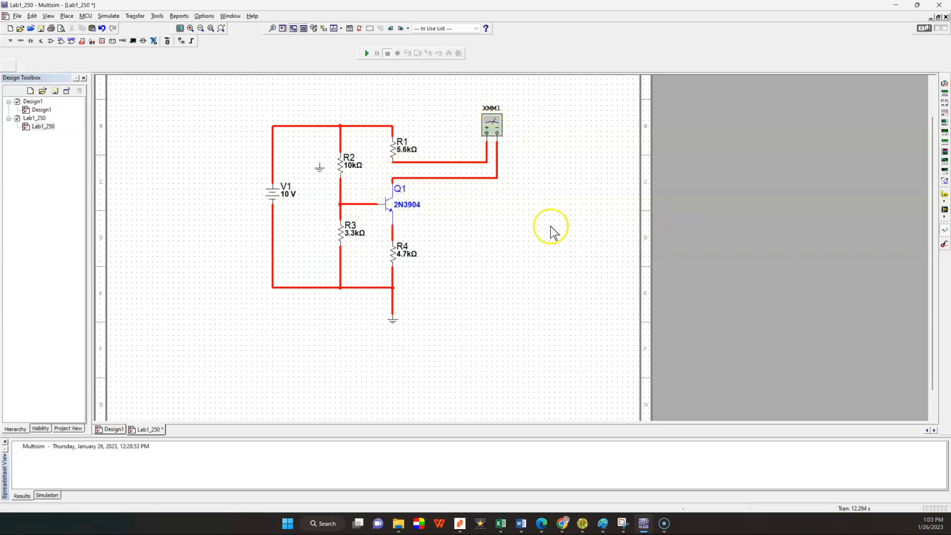
Step: Set XMM1 to measure DC current, run the simulation to read Q1's collector current, and stop it
double_click(492, 123)
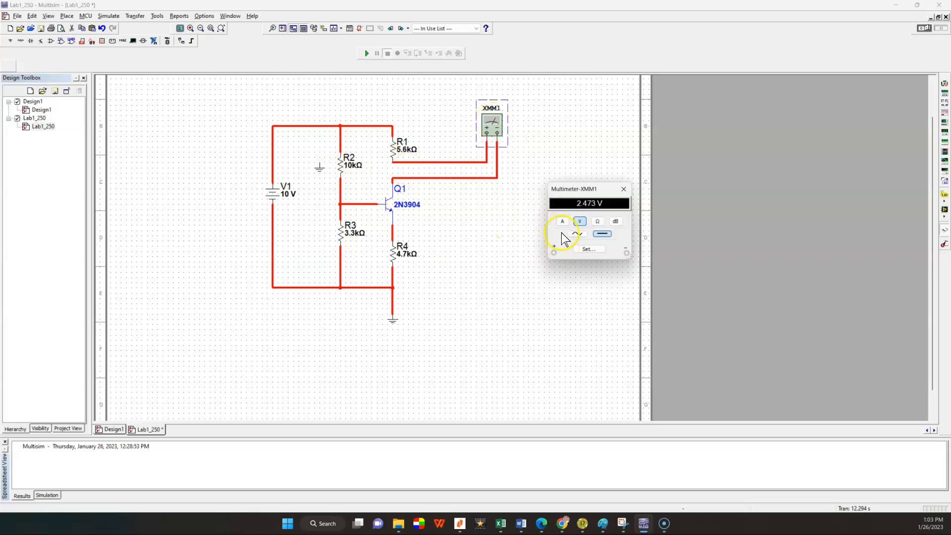
click(562, 221)
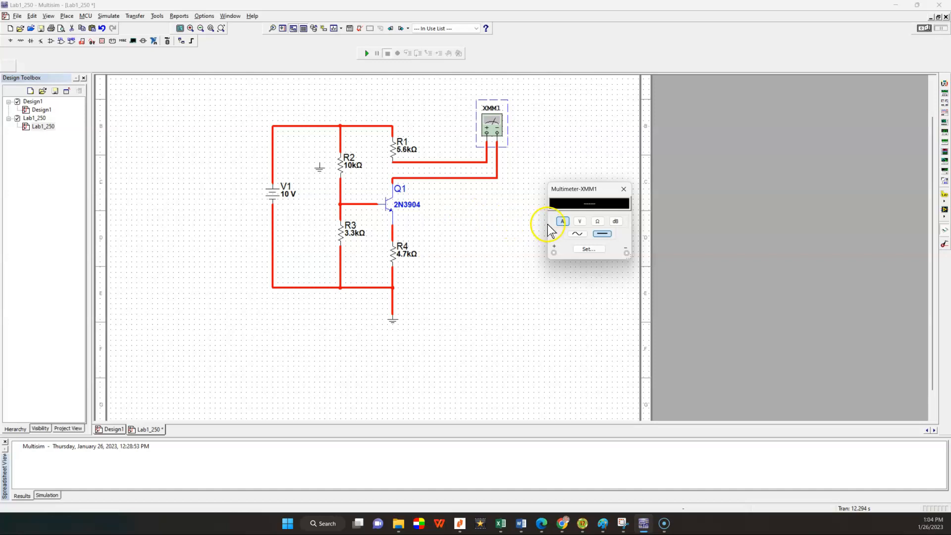
click(367, 55)
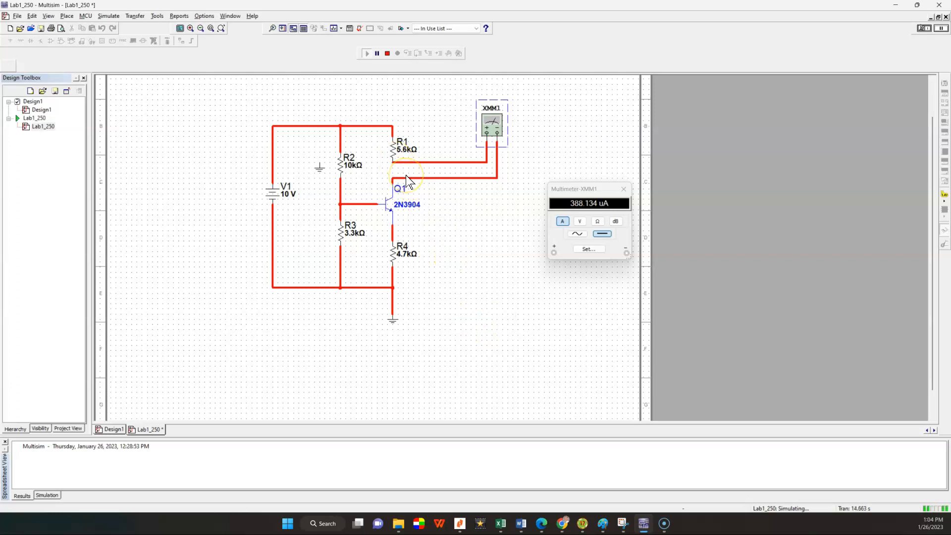
click(421, 189)
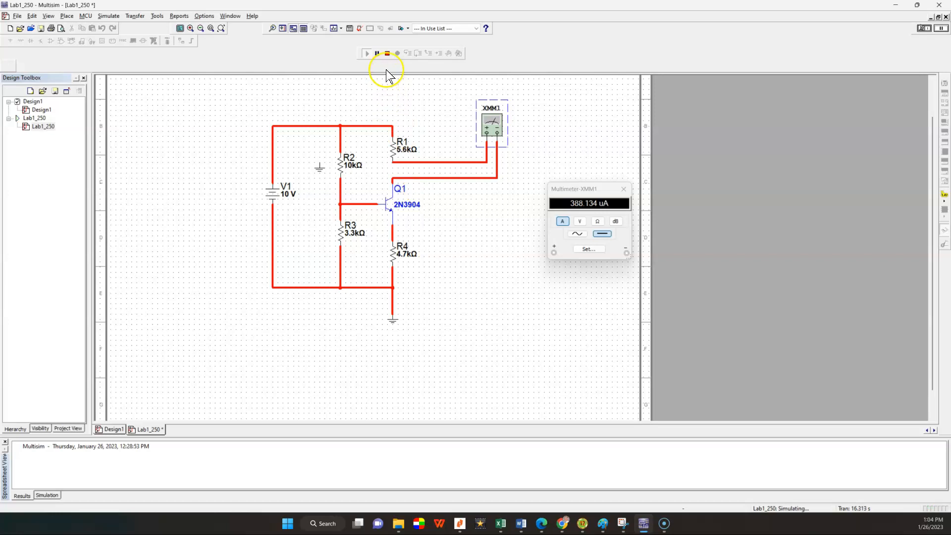
click(387, 53)
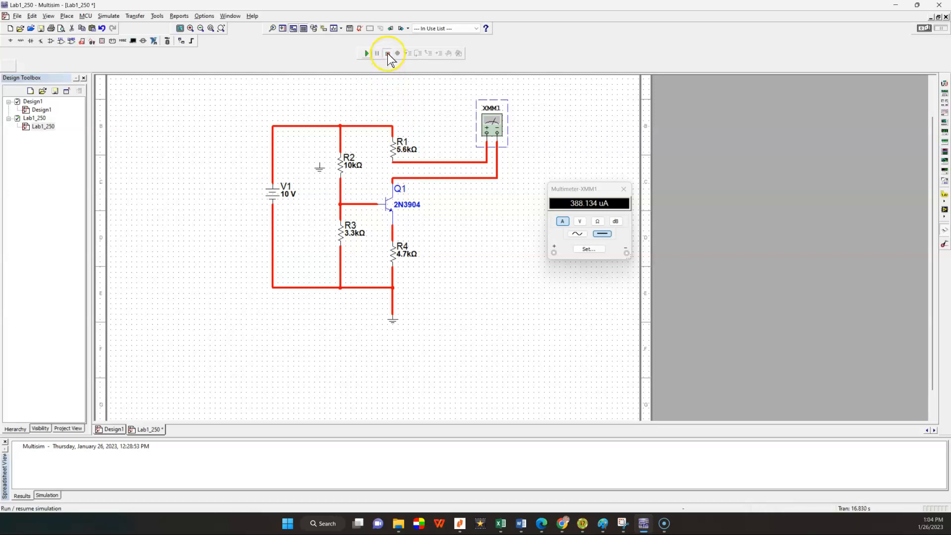
Step: Delete both XMM1 wires and the wire joining Q1's base to the R2–R3 junction
click(436, 162)
key(Delete)
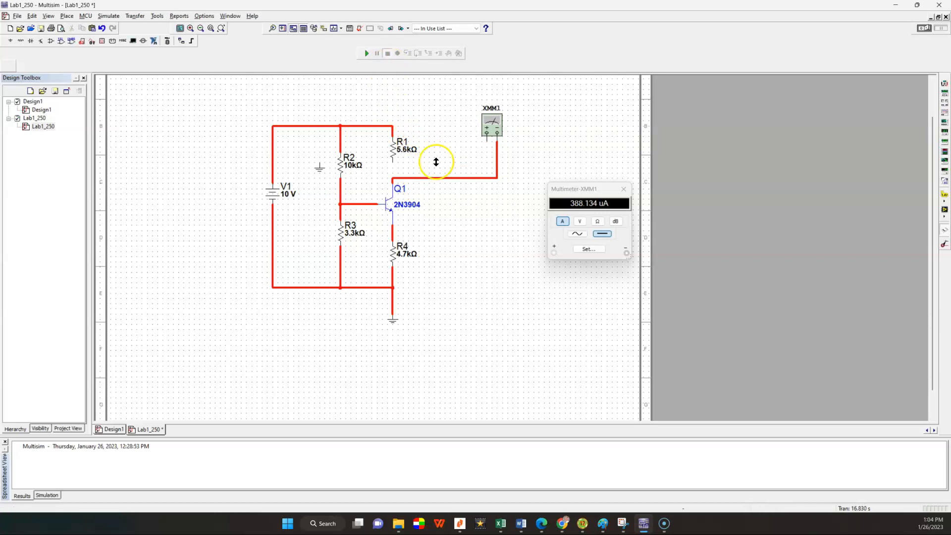
click(437, 178)
key(Delete)
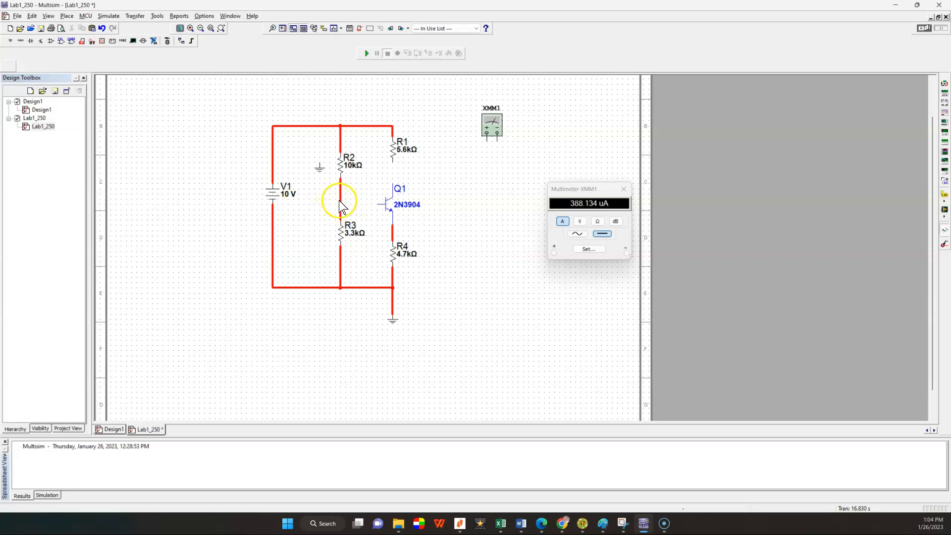
Step: Wire XMM1 in series between the R2–R3 junction and Q1's base, and reconnect R1 to Q1's collector
click(487, 142)
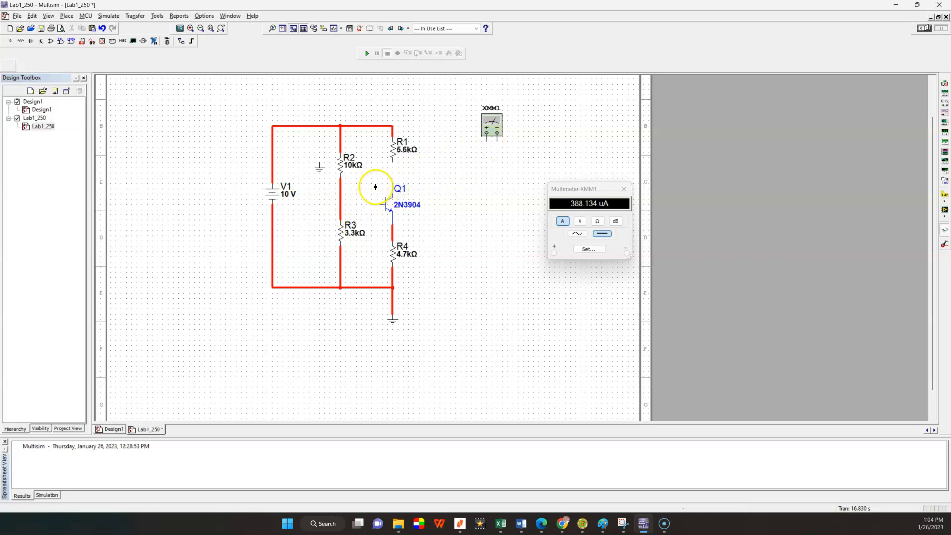
click(341, 201)
click(500, 147)
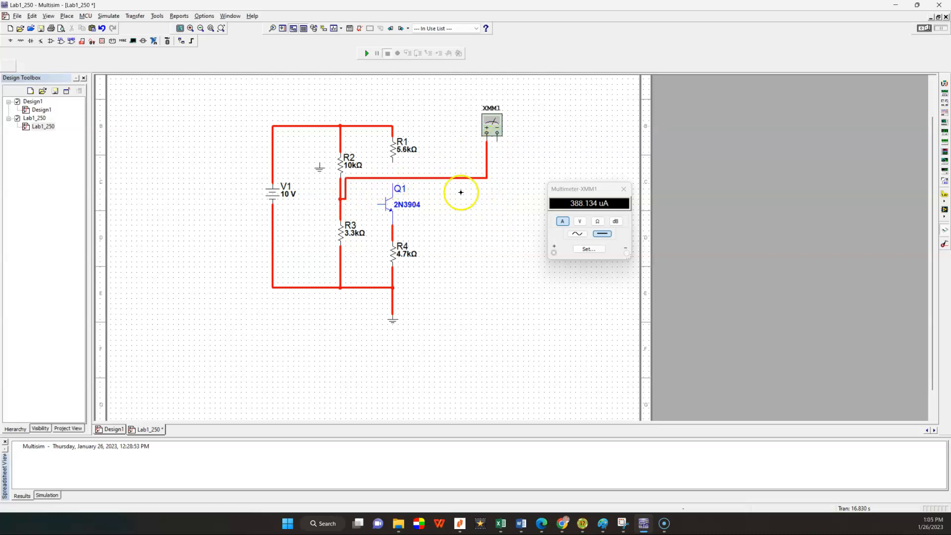
click(379, 206)
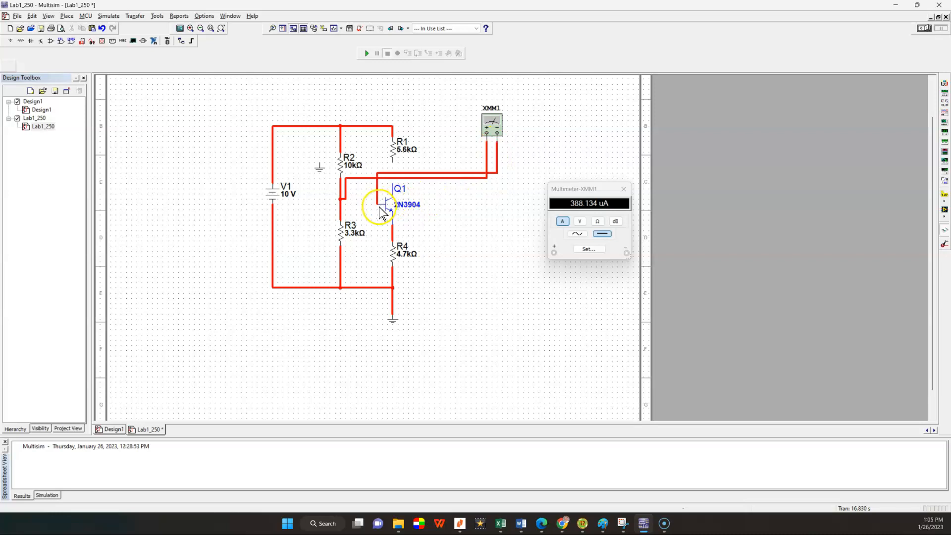
click(390, 184)
Step: Run the simulation with XMM1 measuring DC current to read Q1's base current, and stop it
click(561, 224)
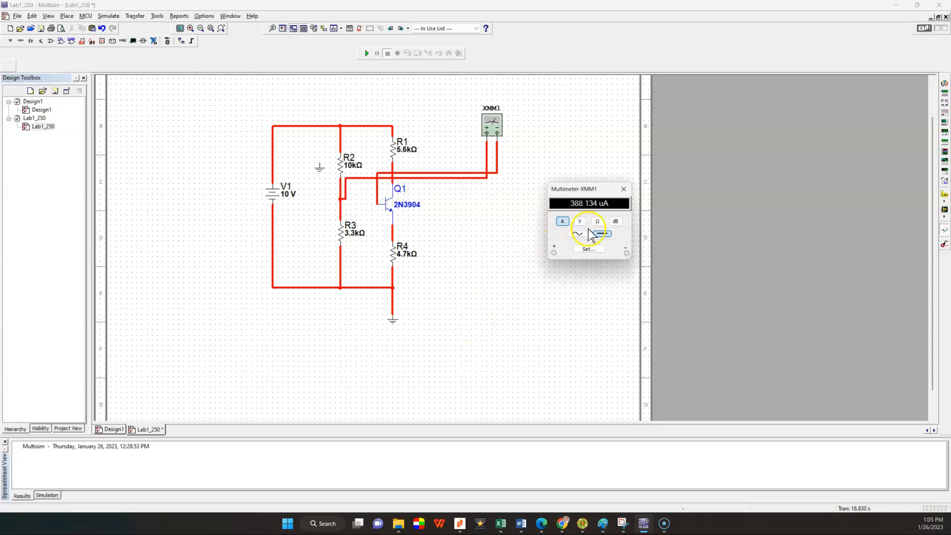
click(367, 54)
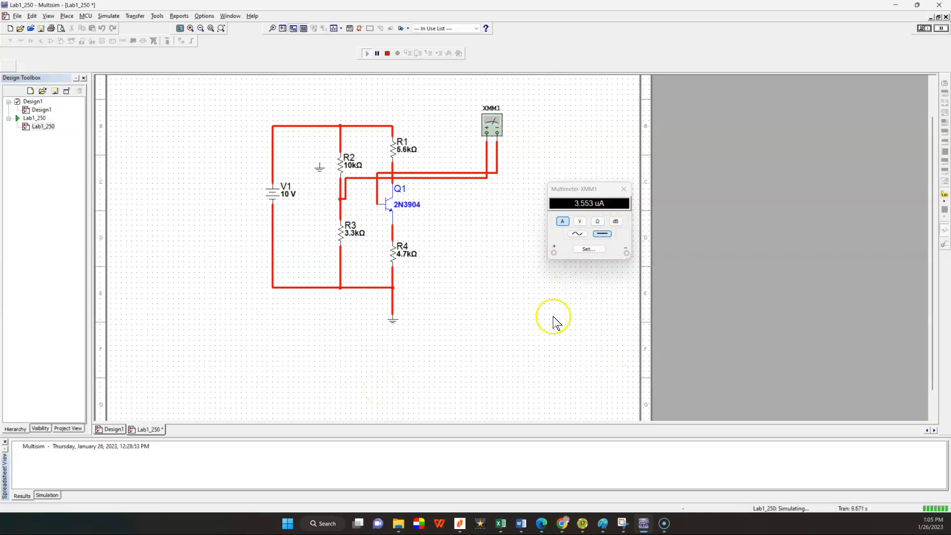
click(387, 53)
Step: Remove XMM1's two wires from the base branch and reconnect Q1's base directly to the R2–R3 junction
click(442, 172)
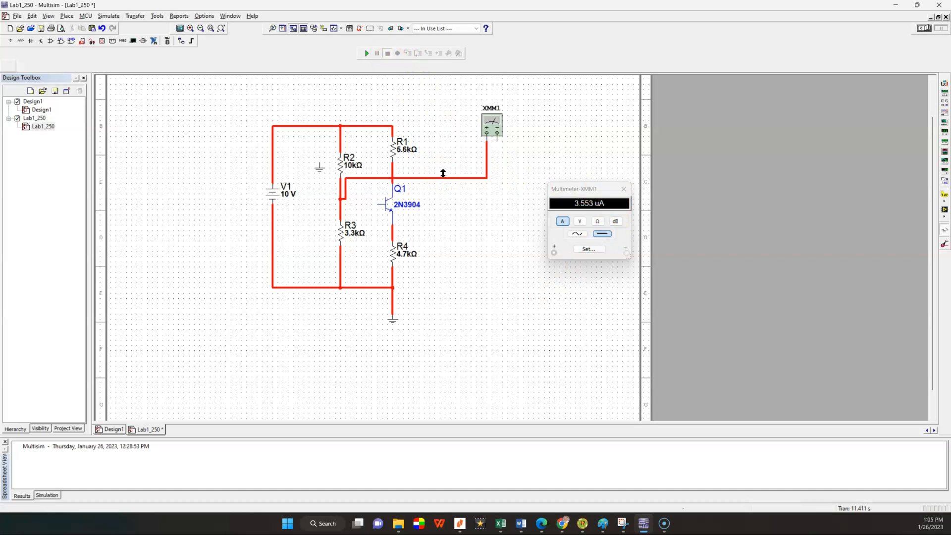
click(445, 178)
key(Delete)
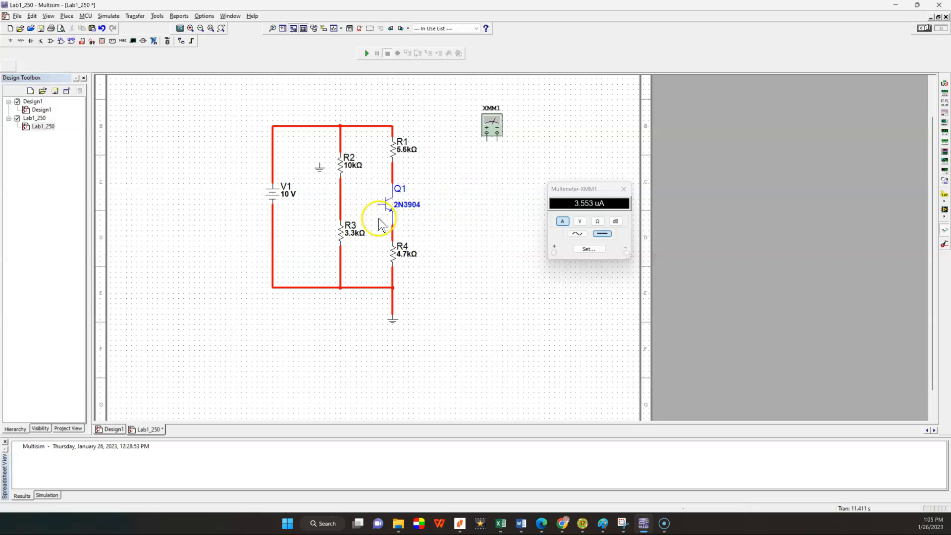
click(379, 203)
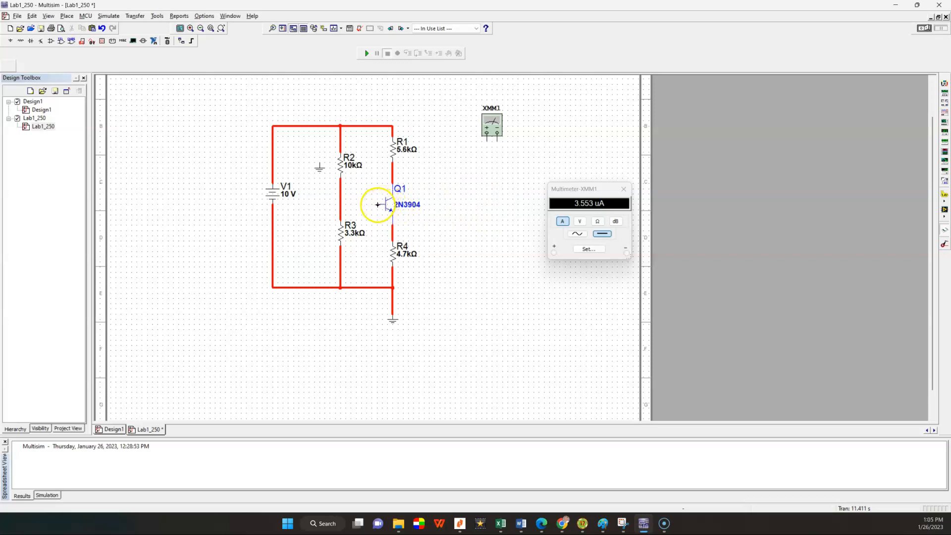
click(341, 205)
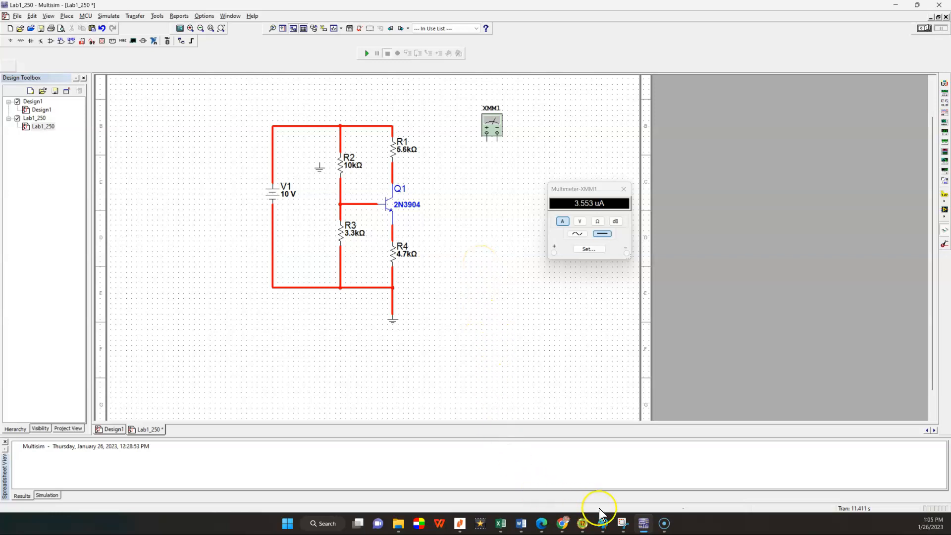
mouse_move(662, 528)
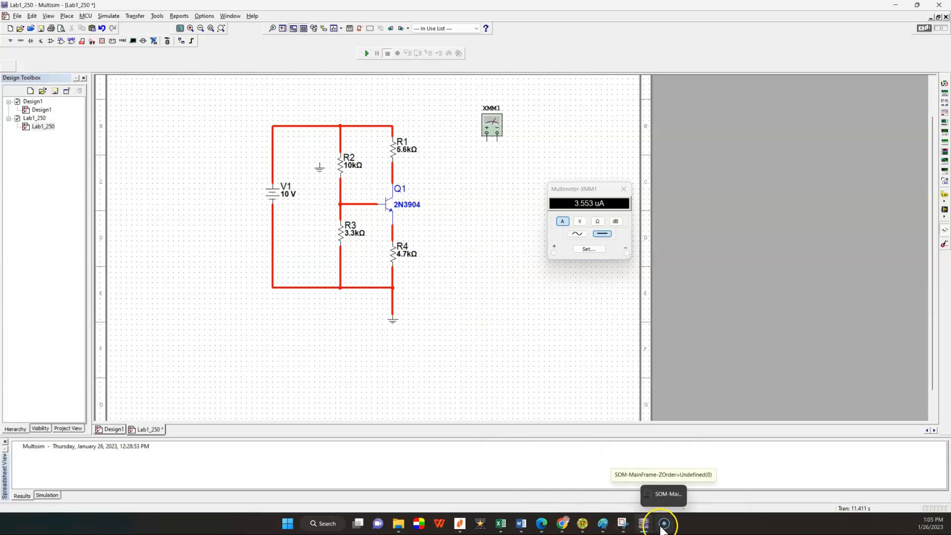